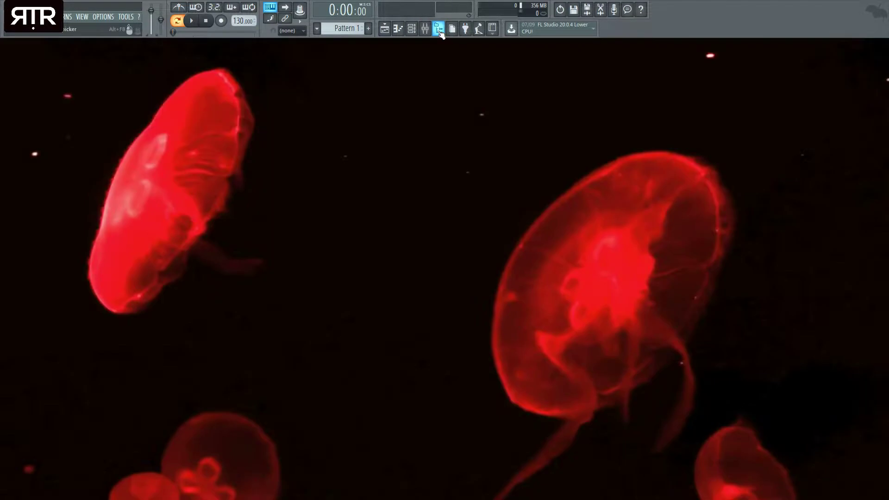
Show the file browser and the channel rack.
click(440, 31)
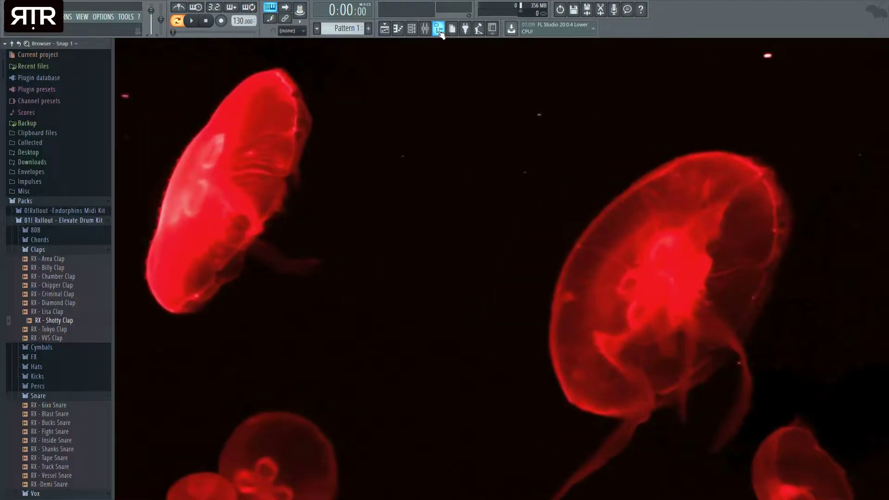
click(411, 29)
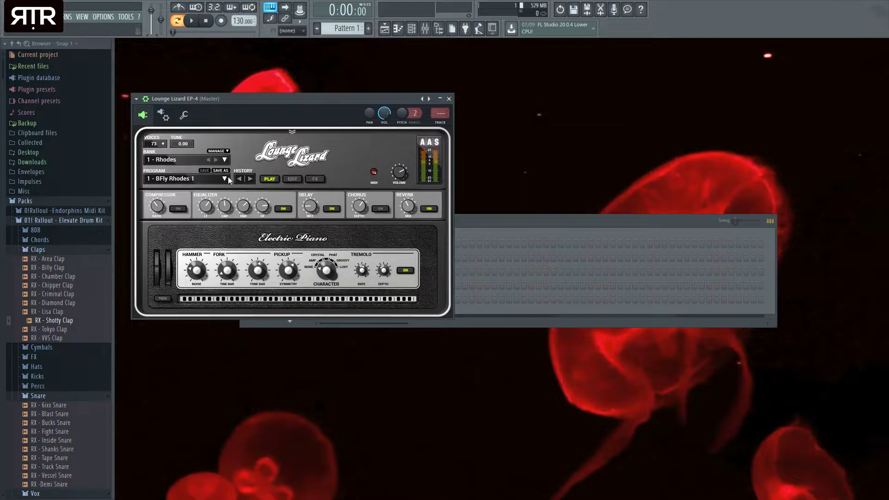
Load program 25 - SC Rhodes from the Rhodes bank in Lounge Lizard EP-4.
click(227, 177)
scroll(204, 272, down, 3)
scroll(203, 273, down, 3)
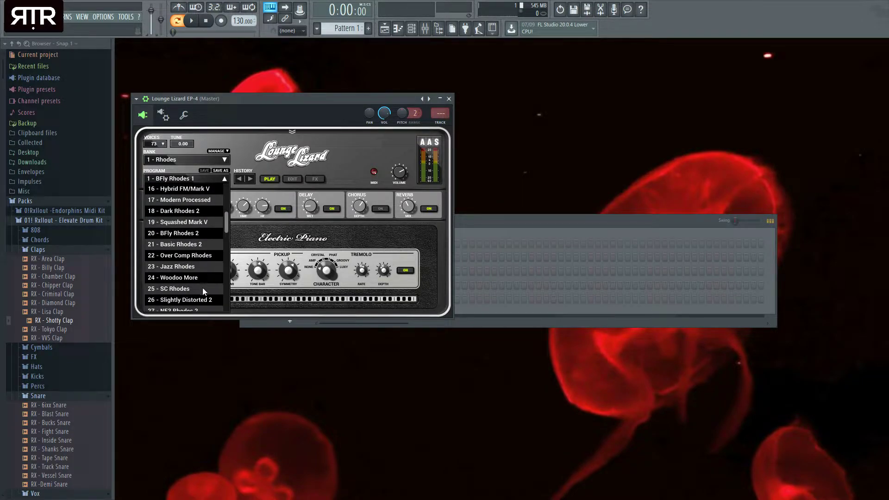
scroll(202, 287, down, 3)
scroll(202, 287, up, 2)
scroll(202, 287, up, 2)
click(190, 285)
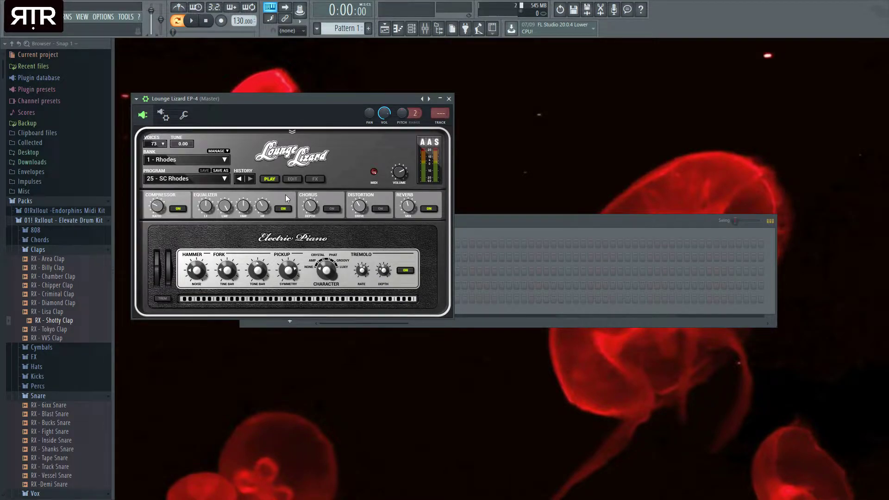
Import RX - High Tide Midi from the Endorphins Midi Kit onto the Lounge Lizard channel, playing it back in the piano roll.
click(503, 217)
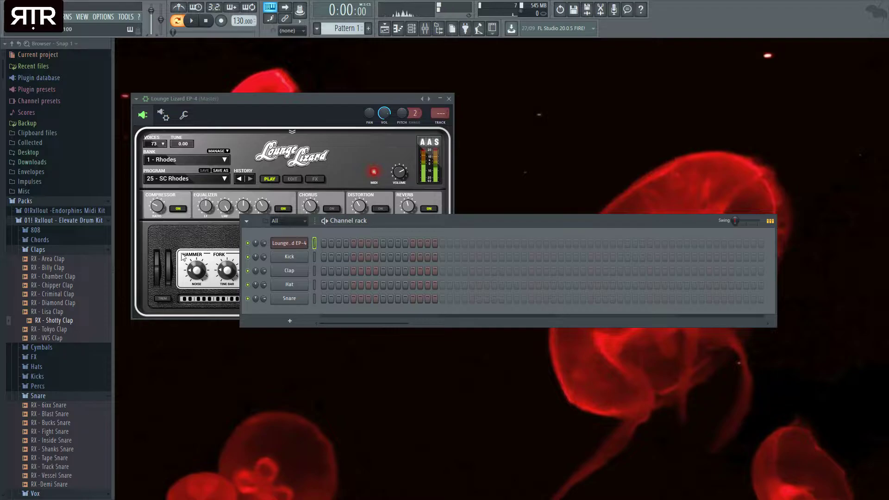
click(18, 242)
click(65, 220)
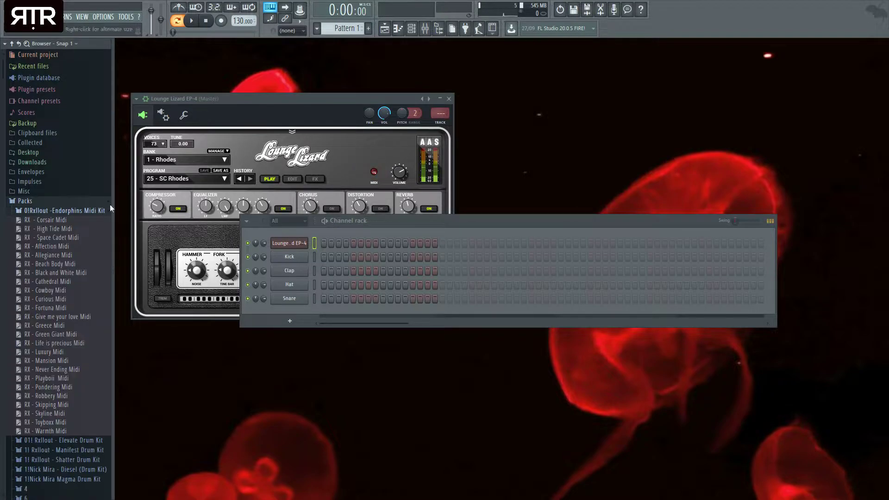
click(80, 212)
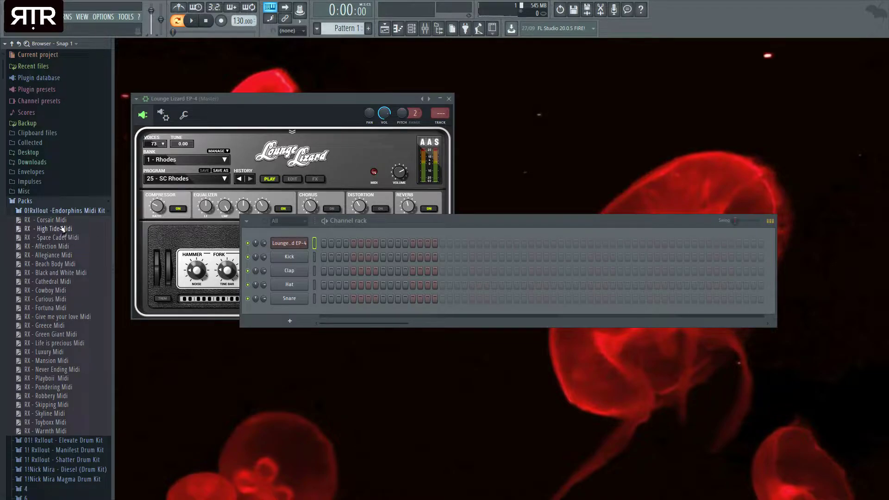
drag(67, 227, 301, 246)
key(space)
click(356, 244)
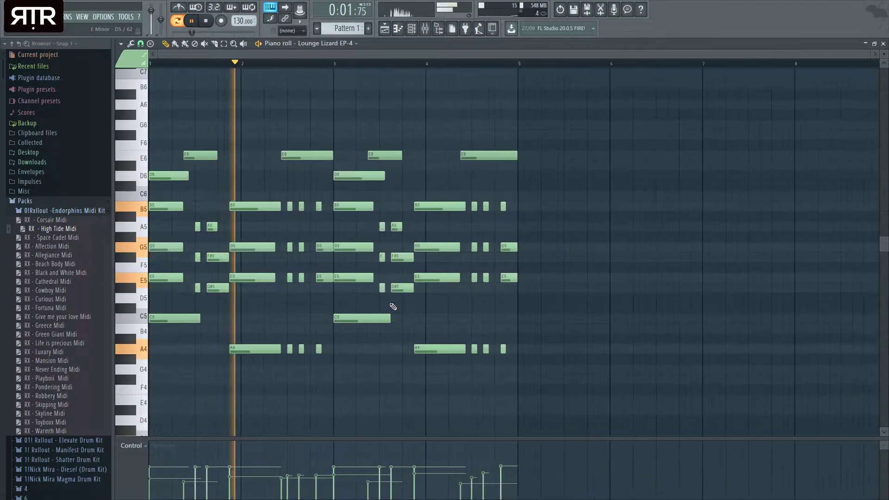
Stop playback and transpose all the Lounge Lizard notes down one octave.
key(space)
key(ctrl+a)
key(ctrl+Down)
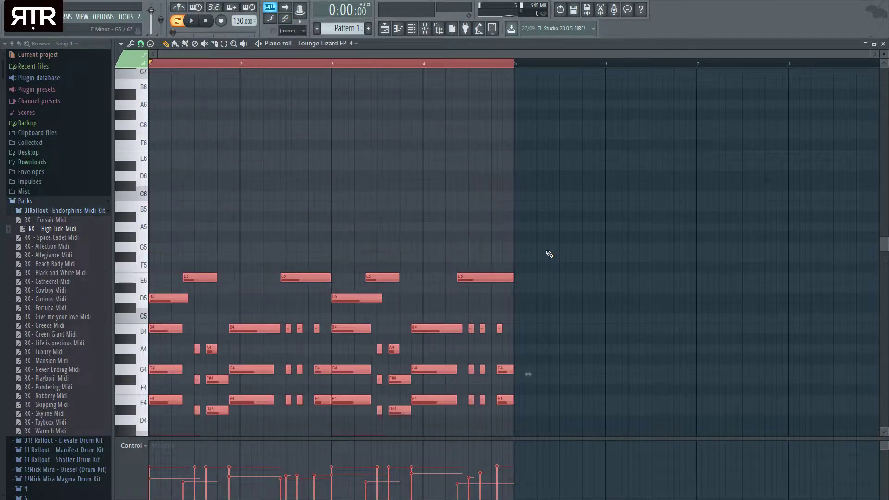
Set the project tempo to 170 and stretch all the Lounge Lizard notes to twice their length, ending at bar 9.
drag(244, 21, 244, 12)
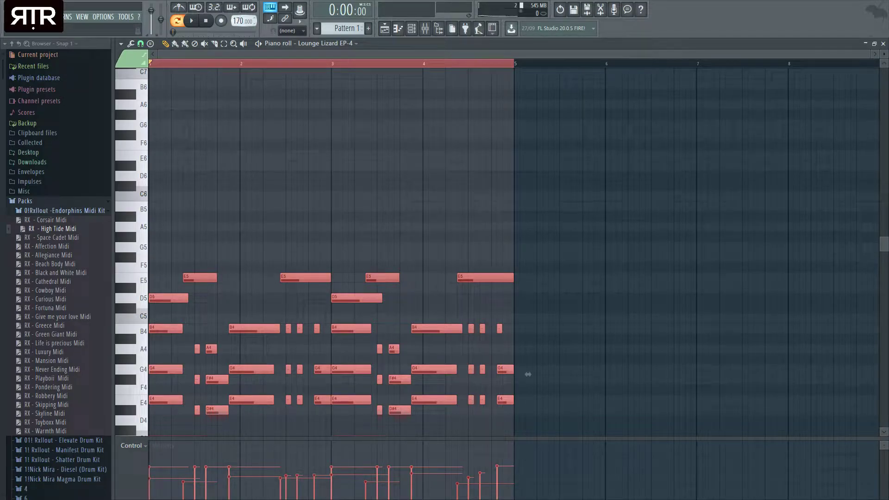
drag(525, 377, 761, 404)
scroll(762, 384, up, 6)
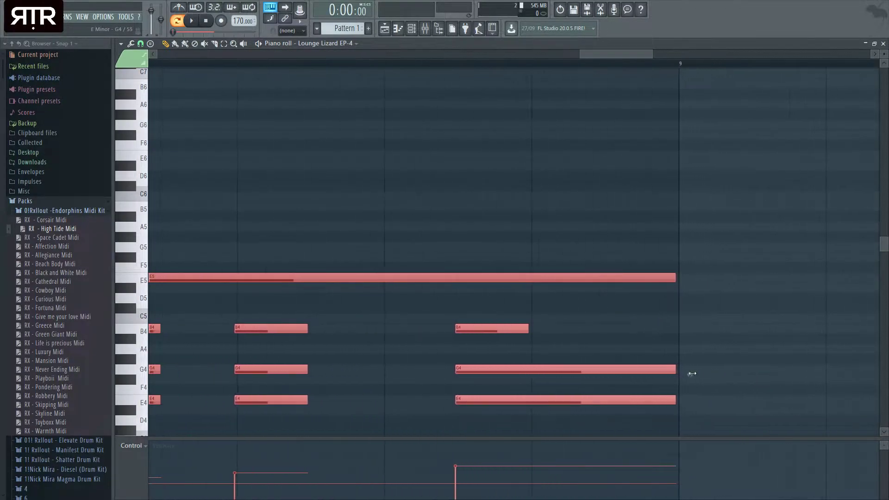
scroll(699, 375, down, 6)
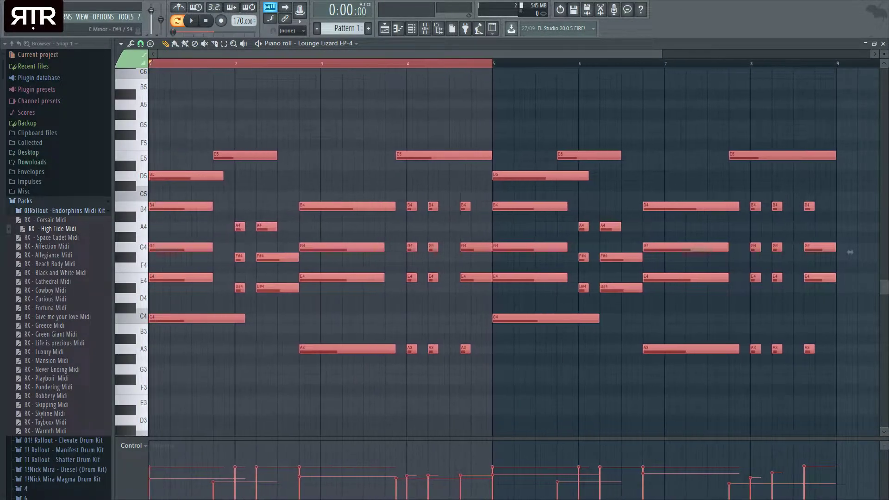
drag(828, 64, 836, 64)
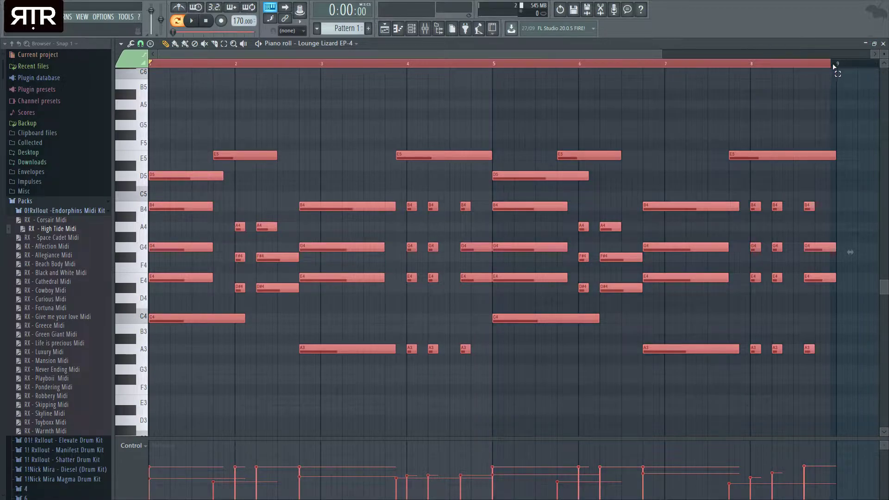
click(883, 43)
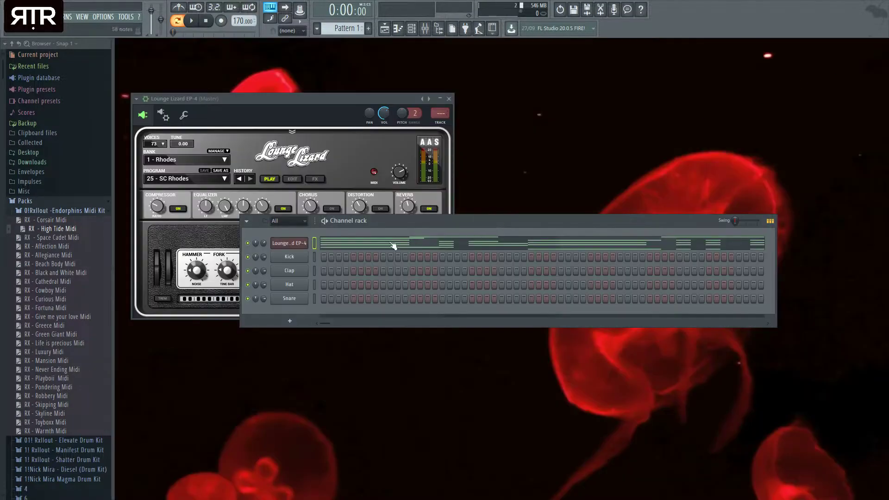
Play the stretched melody and transpose all its notes up one octave in the piano roll.
key(space)
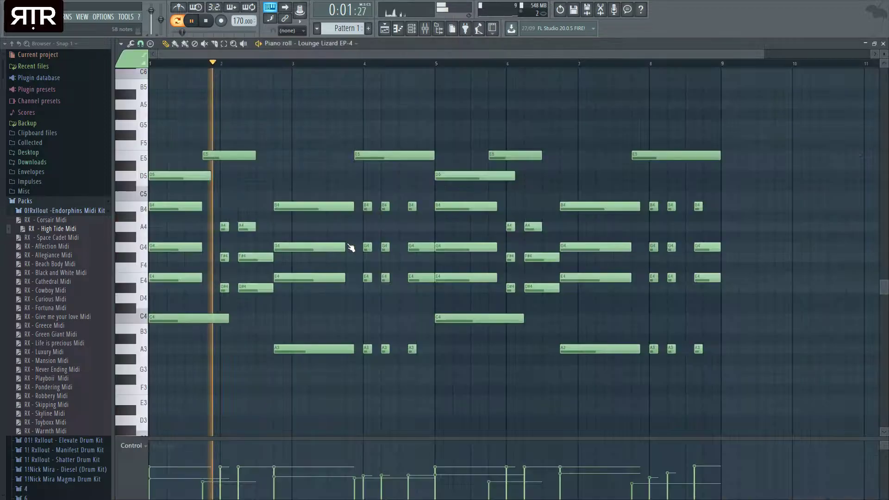
click(350, 244)
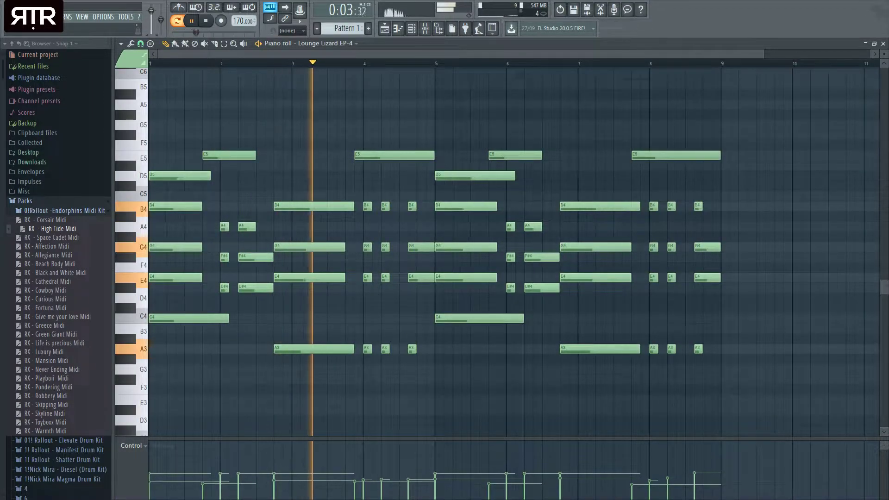
key(ctrl+a)
key(ctrl+Up)
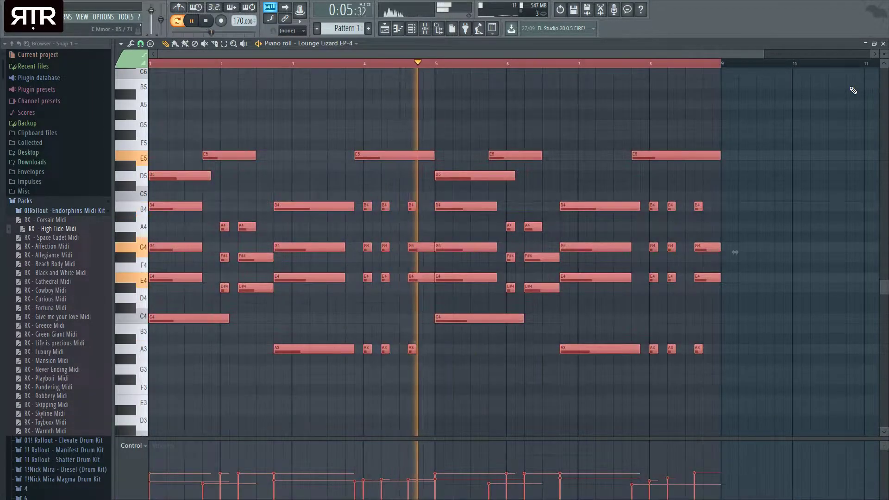
click(883, 43)
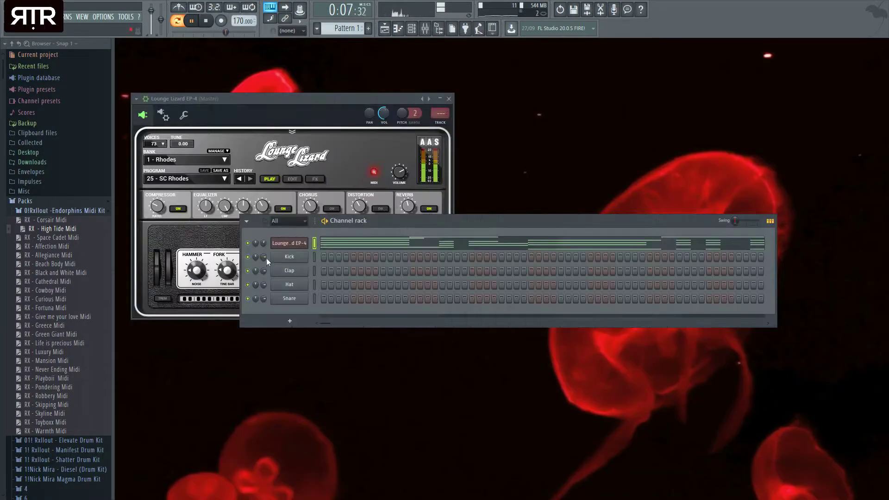
Look through the Rhodes programs in Lounge Lizard while the melody plays, and close the plugin without changing the program.
click(190, 178)
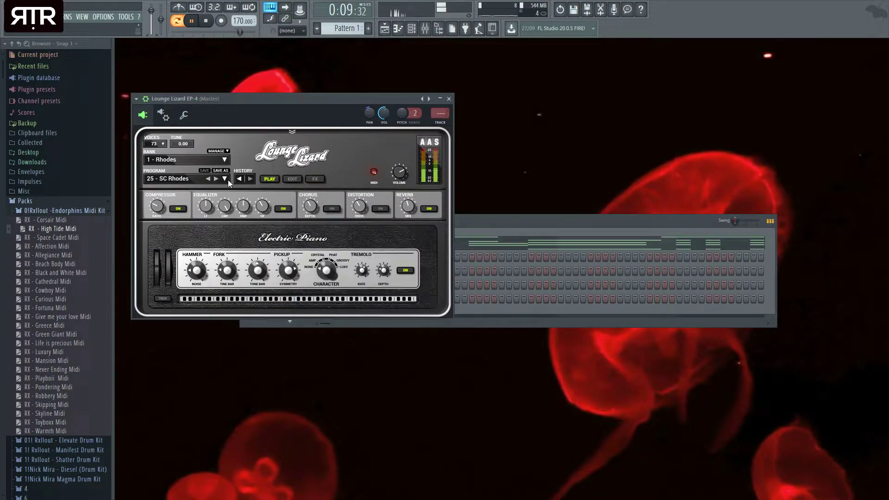
click(190, 178)
scroll(187, 263, up, 6)
scroll(189, 269, up, 2)
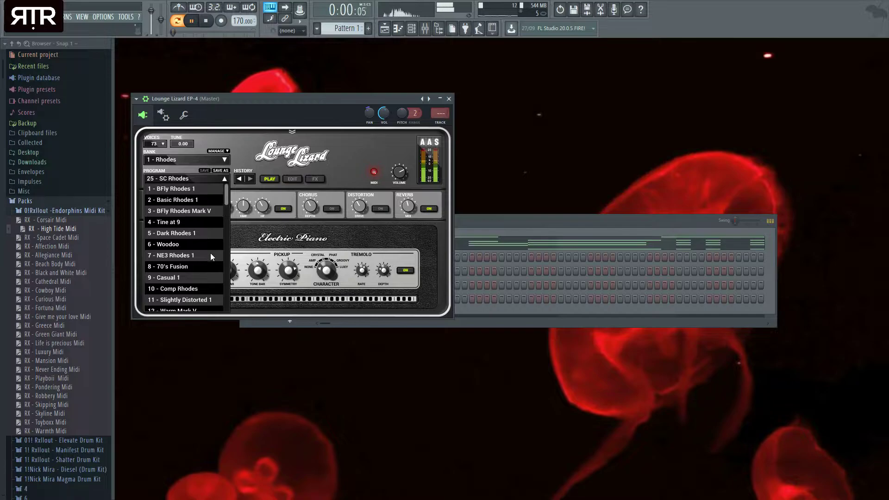
scroll(188, 259, down, 8)
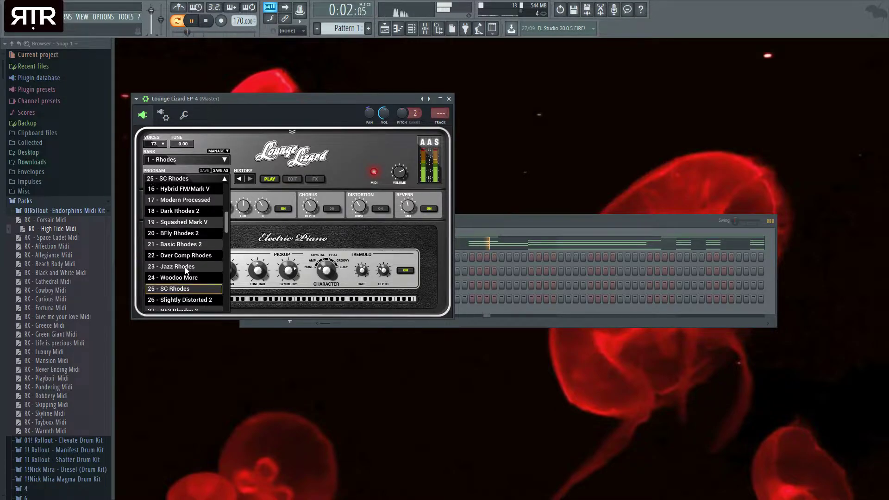
scroll(186, 267, down, 6)
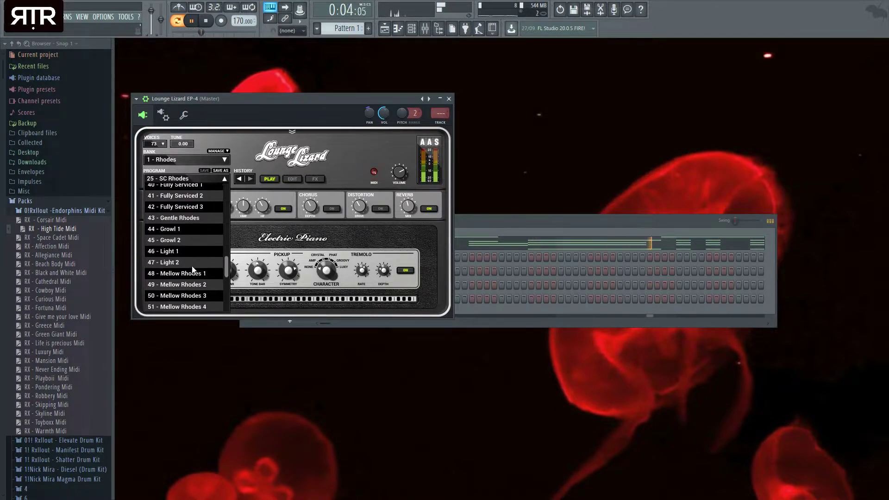
scroll(190, 271, up, 8)
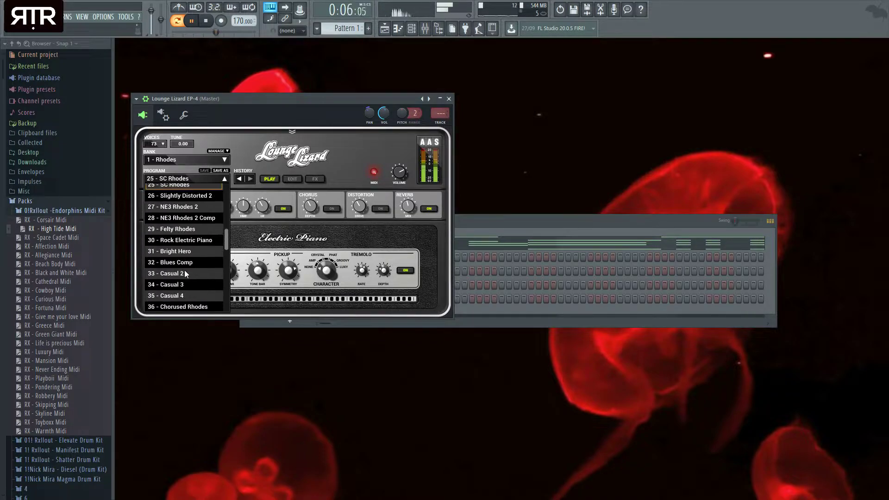
scroll(185, 273, up, 6)
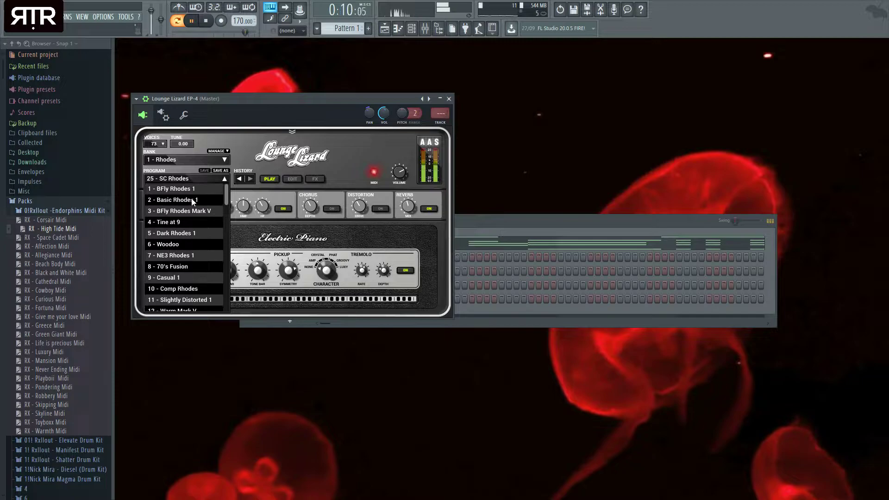
key(space)
click(449, 98)
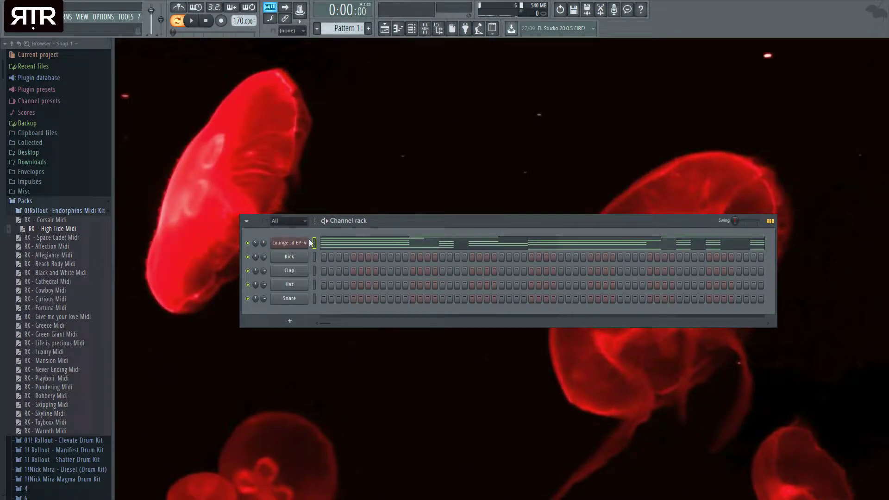
Transpose all the Lounge Lizard notes down five semitones and play the result.
click(364, 250)
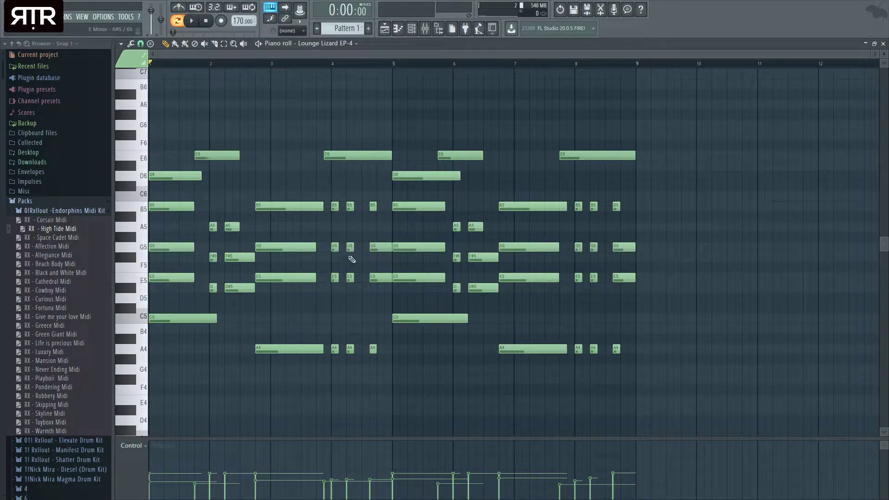
key(ctrl+a)
key(shift+Down)
key(shift+Down)
key(shift+Down)
key(shift+Down)
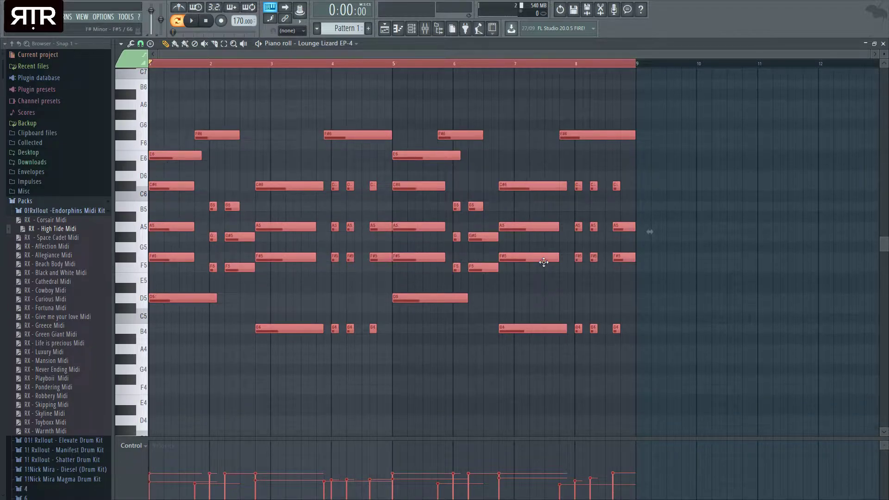
key(shift+Down)
key(space)
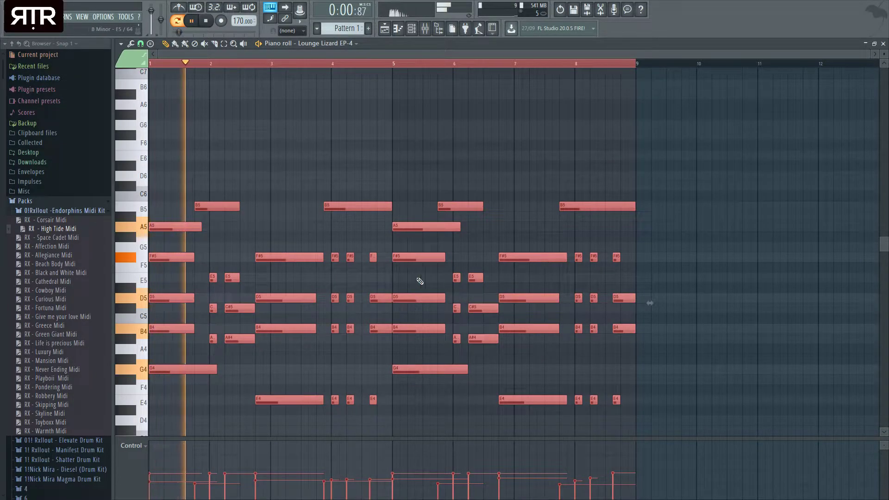
click(881, 42)
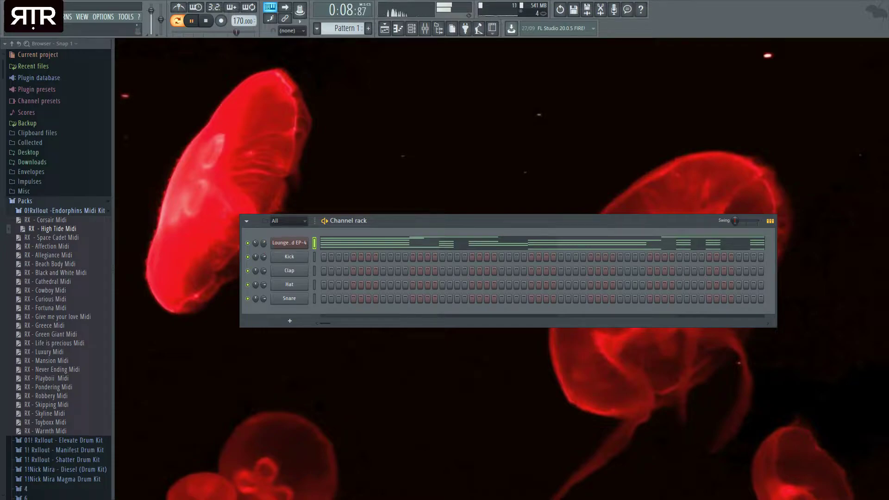
Collapse the Endorphins Midi Kit folder in the browser and stop playback.
click(69, 211)
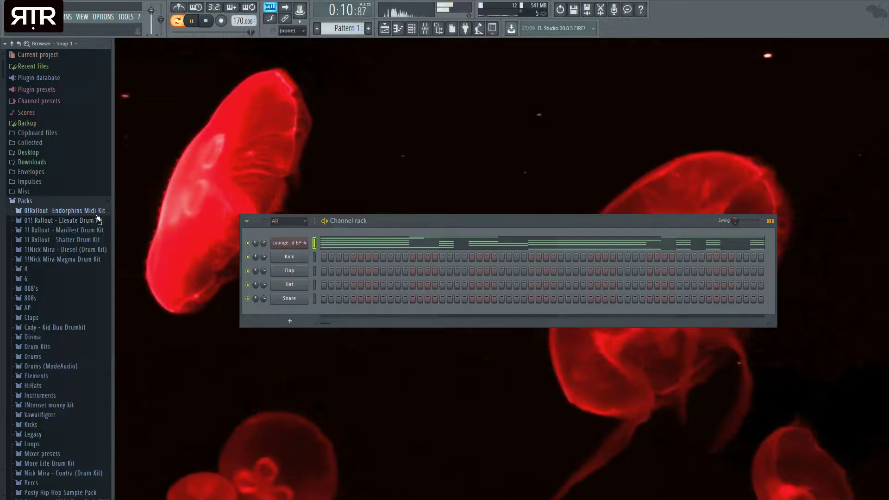
key(space)
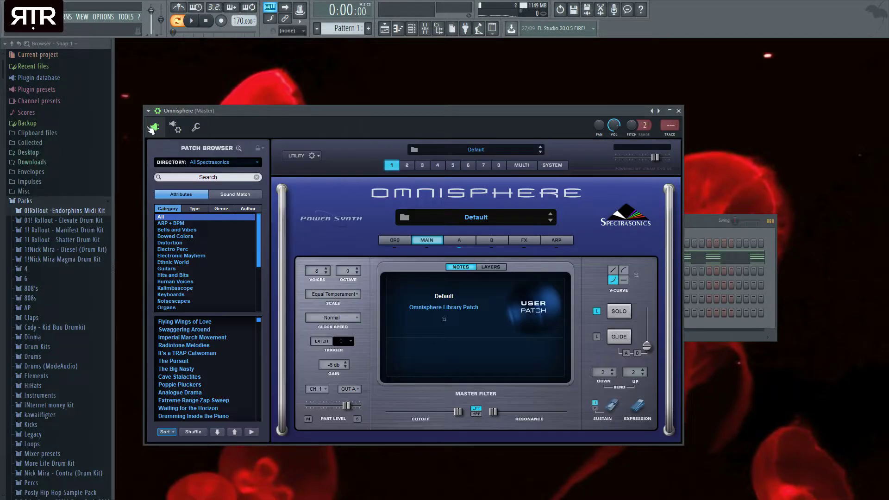
Search the Omnisphere patches for "pad" in the Ambient genre, load E-moticonic and close the plugin window.
click(206, 178)
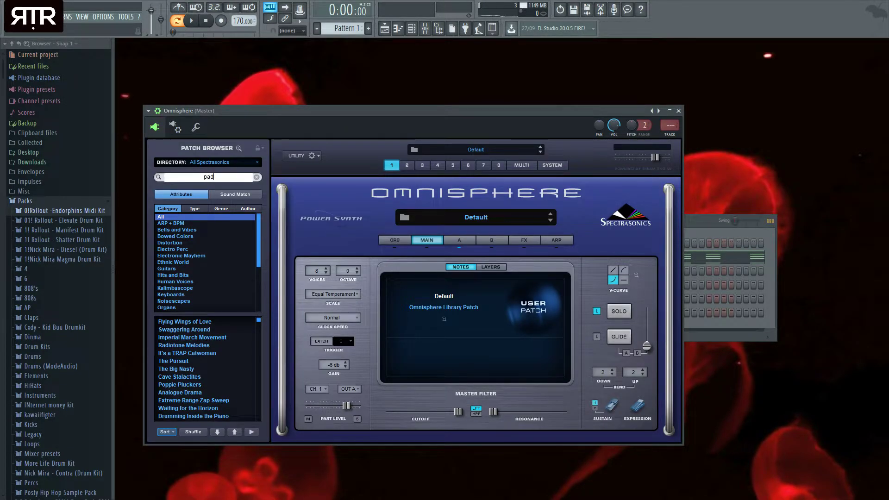
key(Return)
click(221, 208)
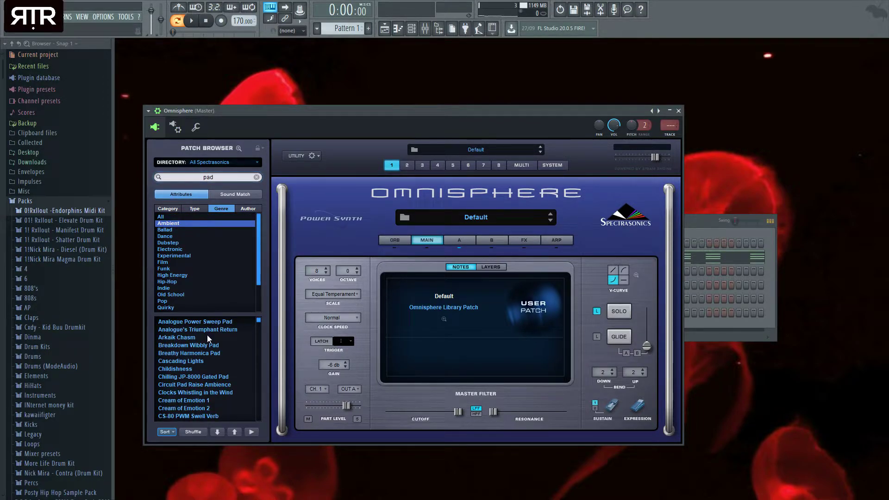
scroll(200, 354, down, 1)
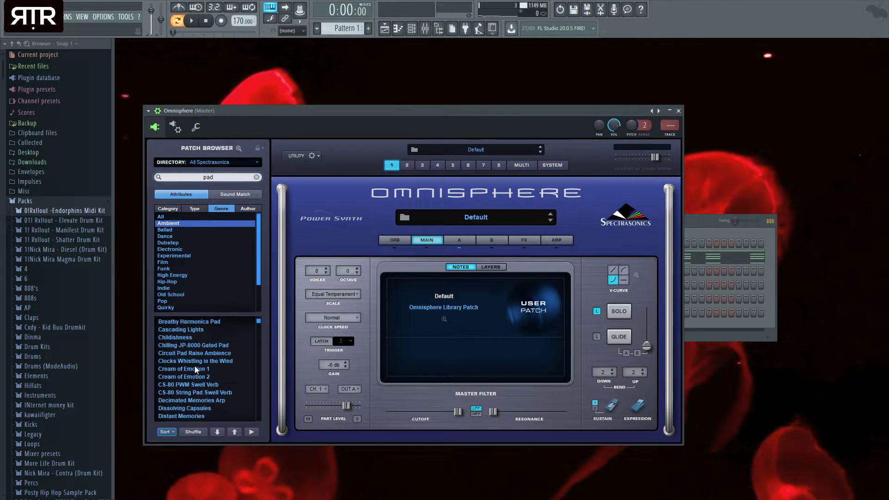
scroll(205, 373, down, 2)
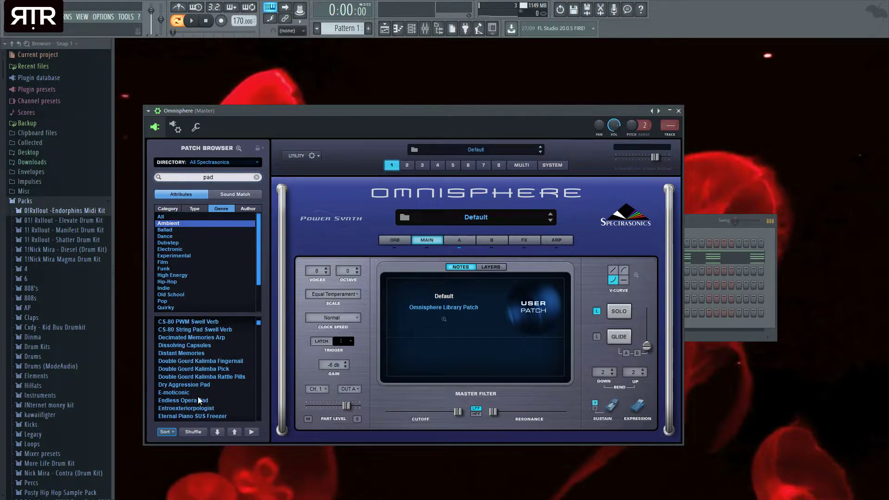
click(185, 400)
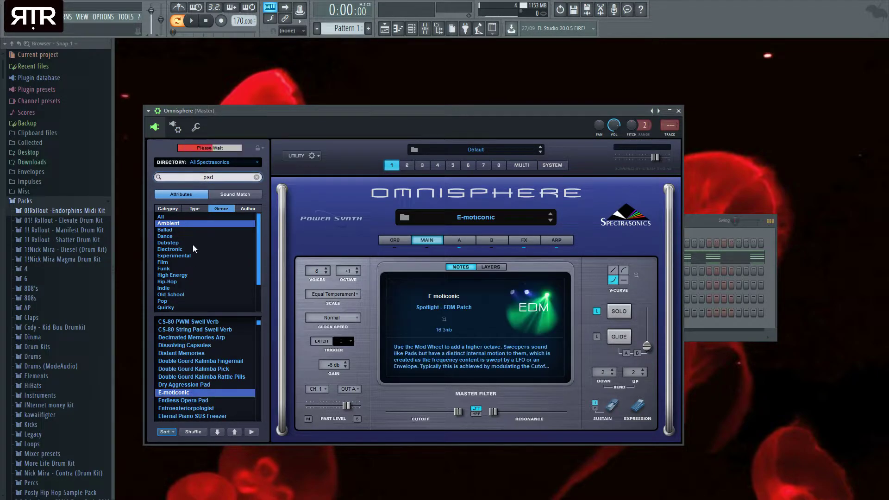
click(678, 110)
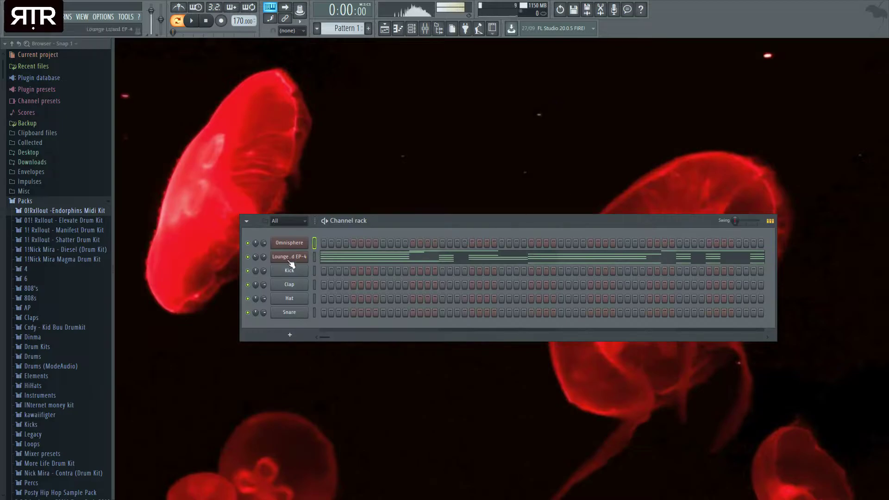
Replace the Omnisphere patch with the ambient pad Heaven's Shores and close the plugin window.
click(290, 243)
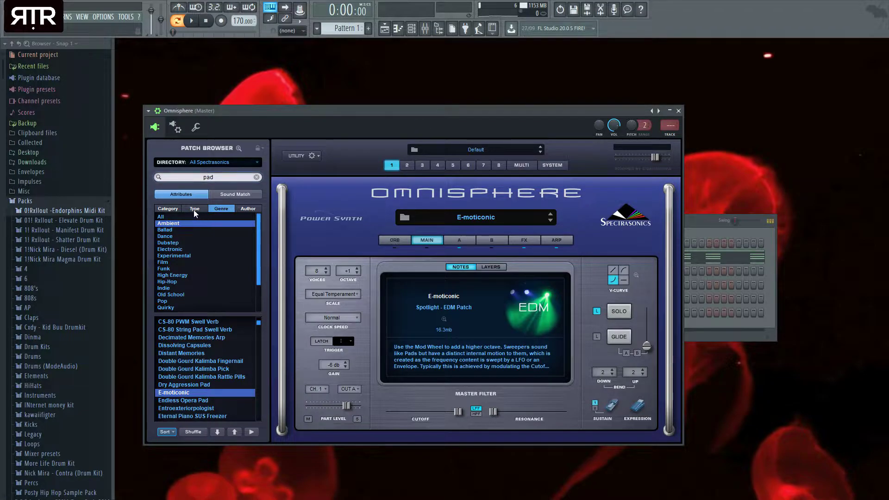
scroll(222, 393, down, 3)
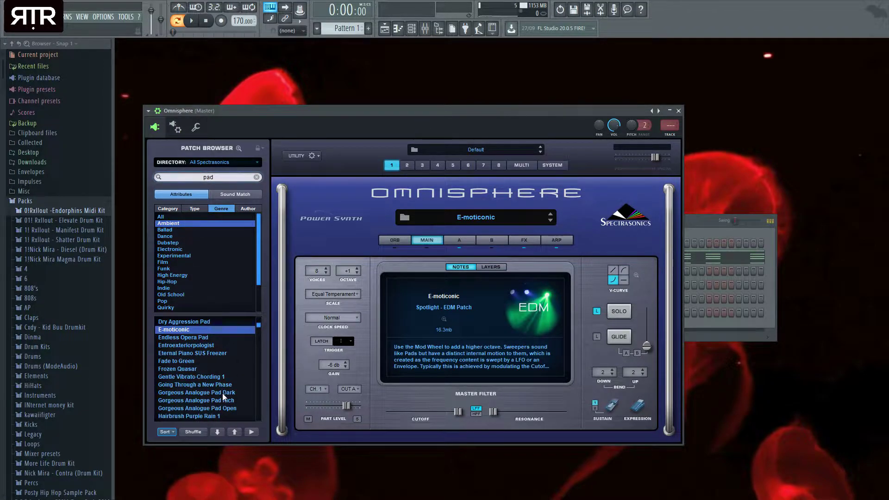
scroll(223, 393, down, 2)
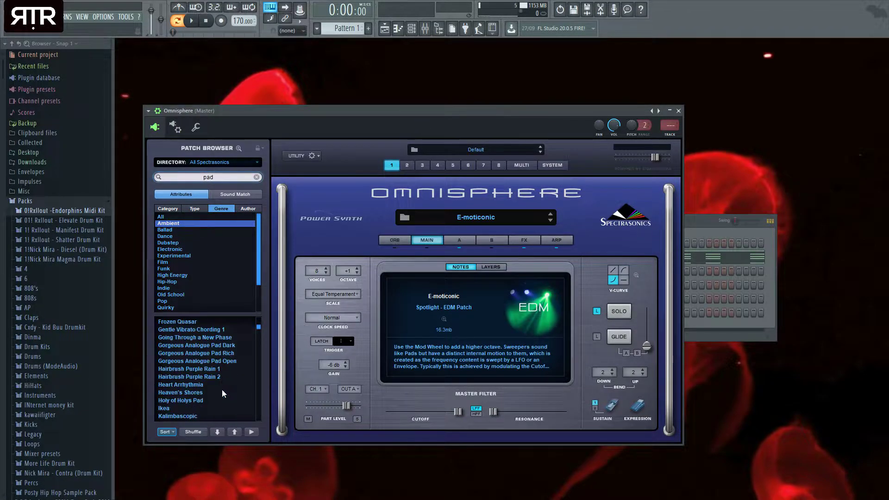
click(182, 393)
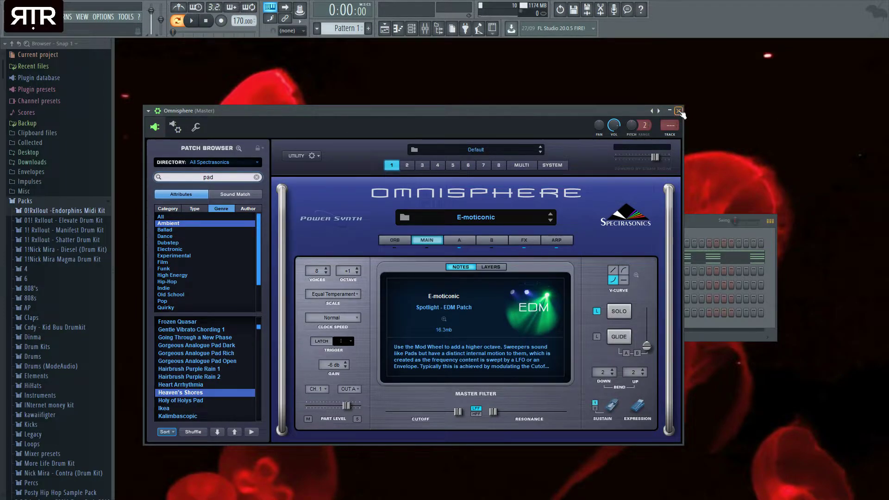
click(679, 111)
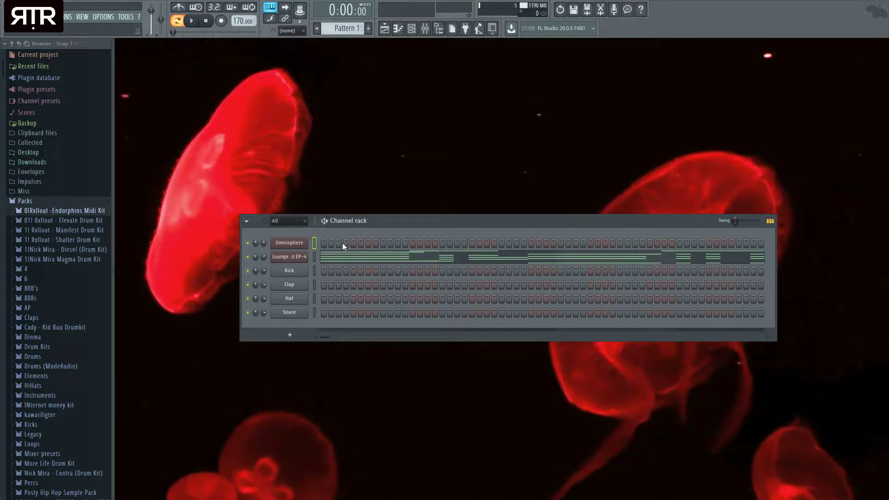
Copy the Lounge Lizard notes into the Omnisphere channel, rename that channel Pad, and play both layers together.
drag(390, 262, 268, 244)
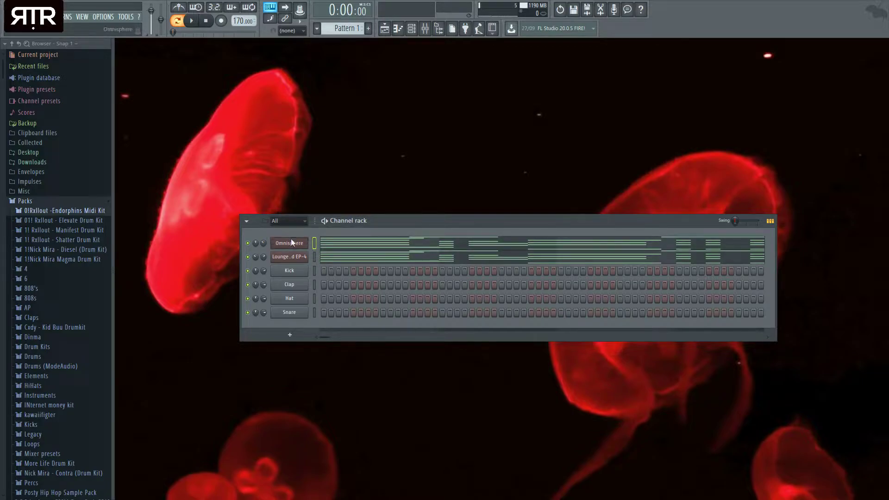
key(space)
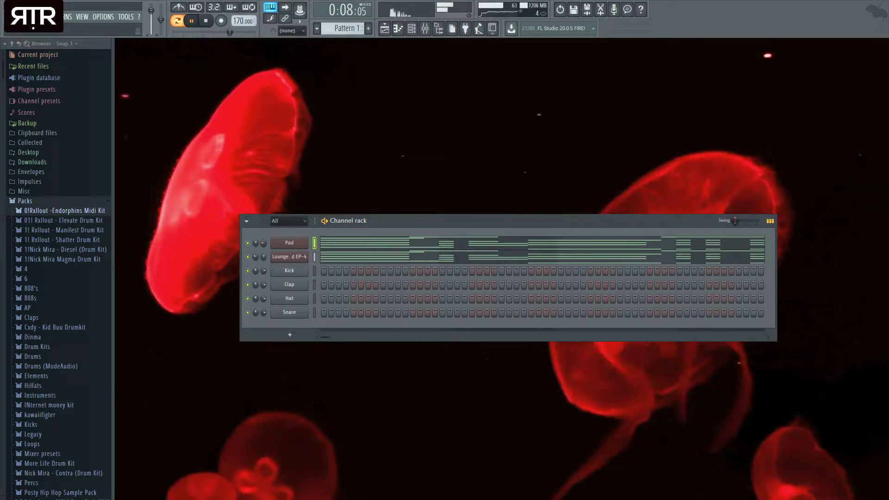
key(space)
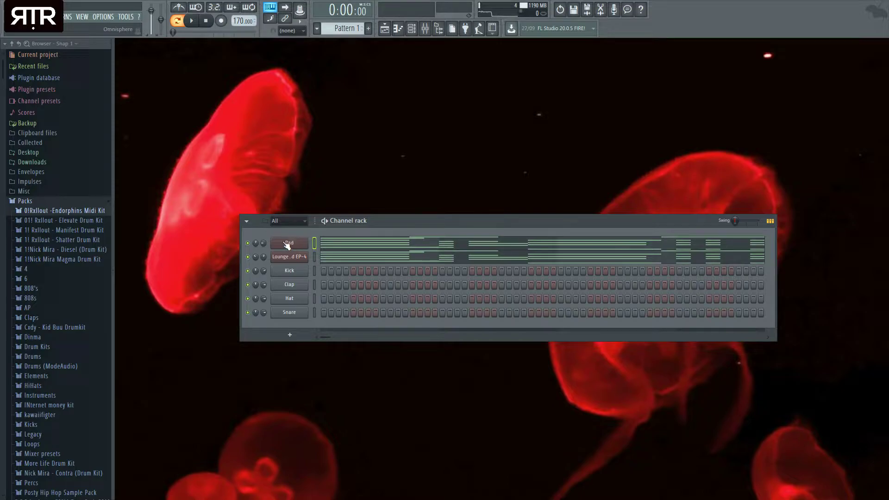
Audition hats from the Elevate Drum Kit and replace the Kick channel's sample with RX - Cutter Hat.
click(80, 221)
click(36, 278)
click(64, 332)
click(66, 340)
click(69, 299)
drag(68, 305, 271, 273)
Fill every fourth step of the RX - Cutter Hat channel with hits.
key(F7)
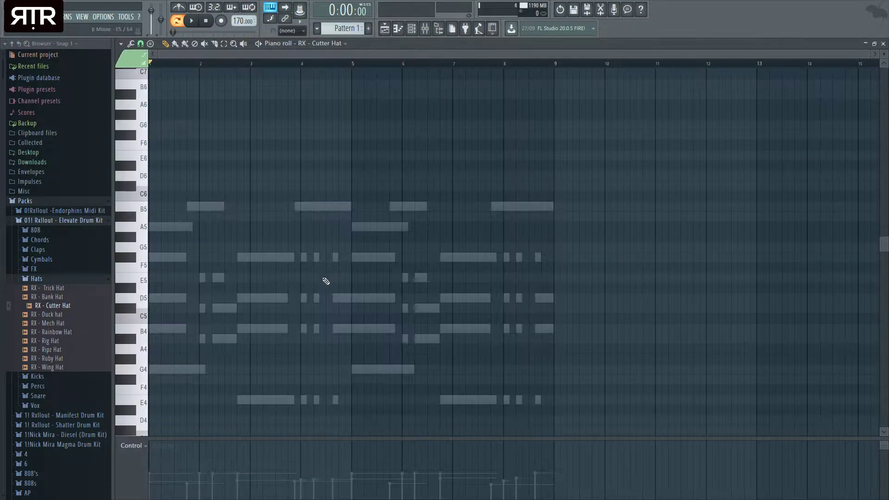
click(882, 44)
right_click(294, 268)
click(424, 303)
Duplicate the Cutter Hat hits midway between the existing ones, lower the copies' velocity to about 47%, and play the pattern.
key(F7)
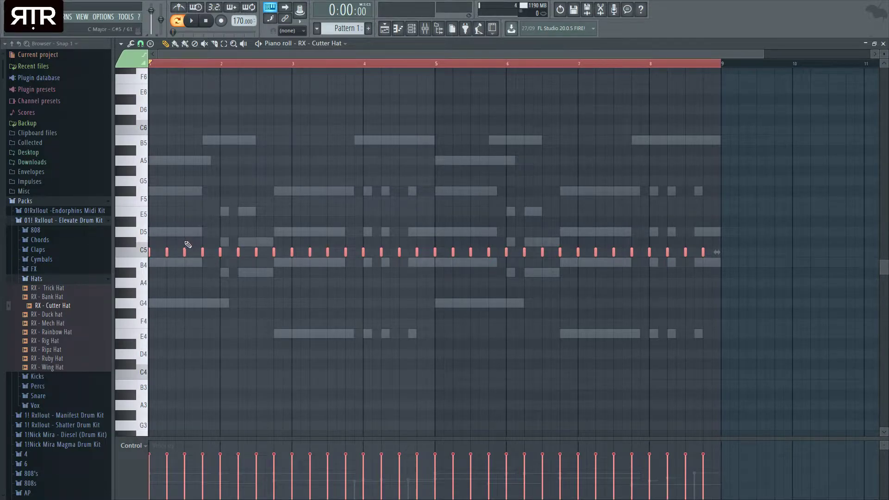
shift+drag(183, 250, 193, 250)
drag(743, 482, 141, 478)
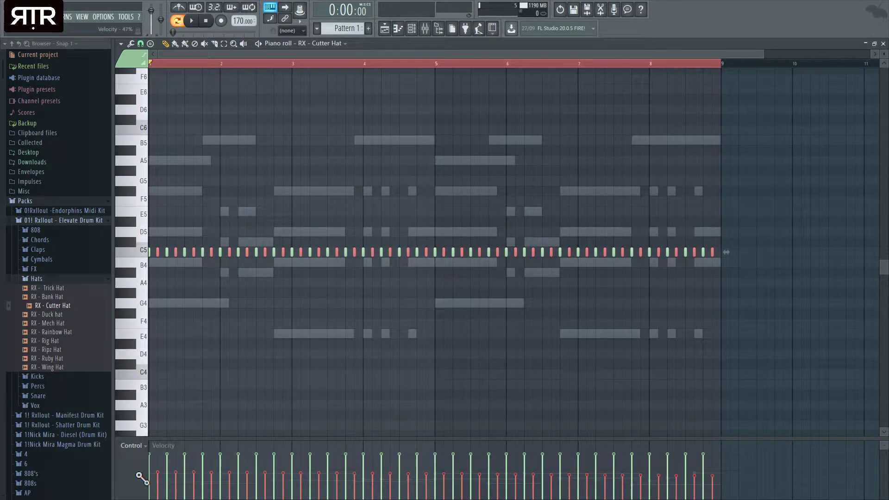
key(space)
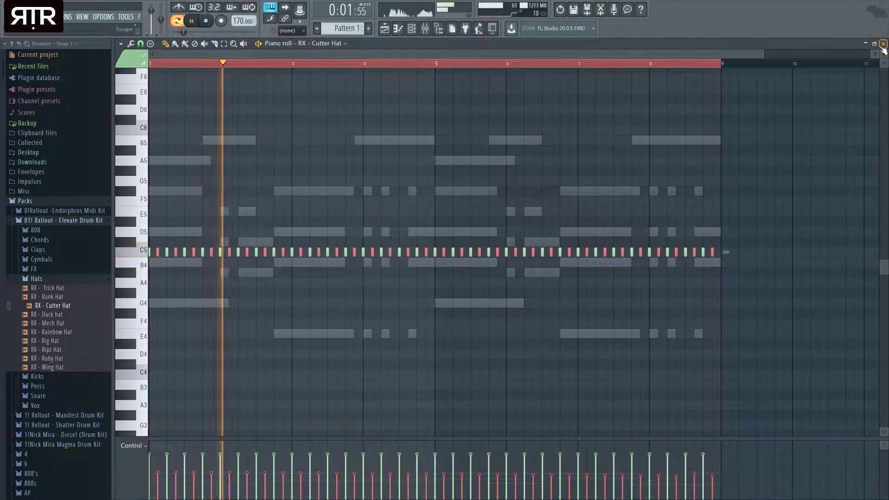
Transpose all the Cutter Hat notes up two semitones to D5 and play the result from the channel rack.
key(space)
key(ctrl+a)
key(Up)
key(Up)
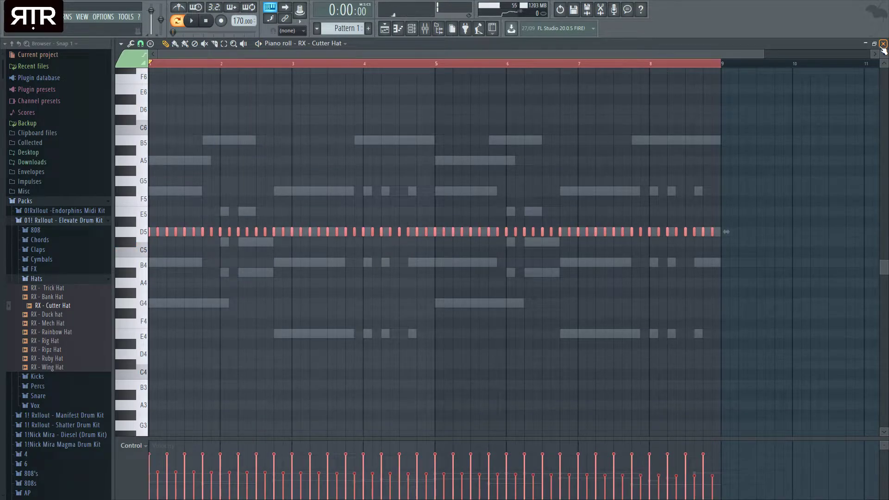
click(883, 43)
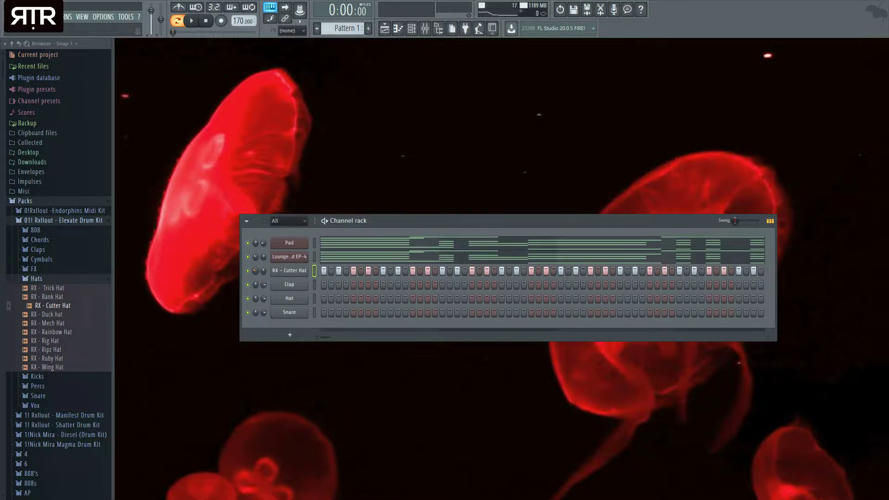
key(space)
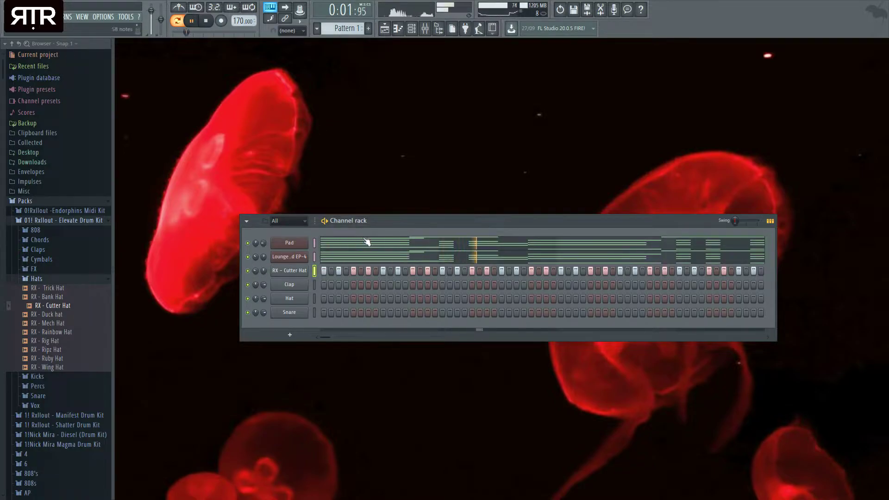
key(space)
Try all the Pad notes one octave lower and play the result.
click(329, 241)
key(ctrl+a)
key(ctrl+Down)
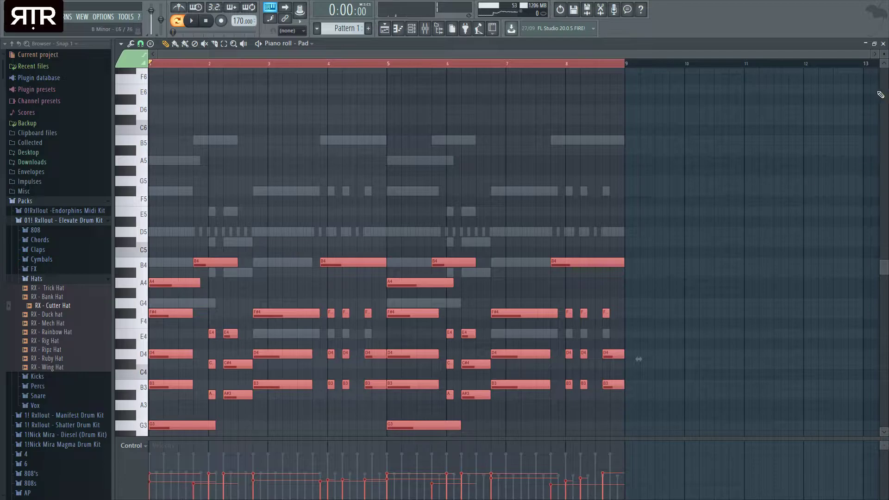
click(874, 54)
click(883, 43)
key(space)
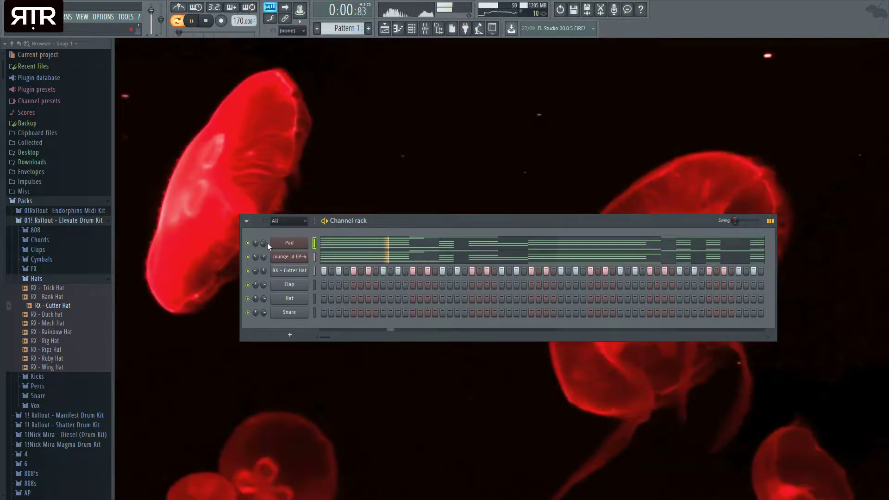
Restore the Pad notes to their original octave and listen to the pattern again.
click(371, 248)
key(space)
key(space)
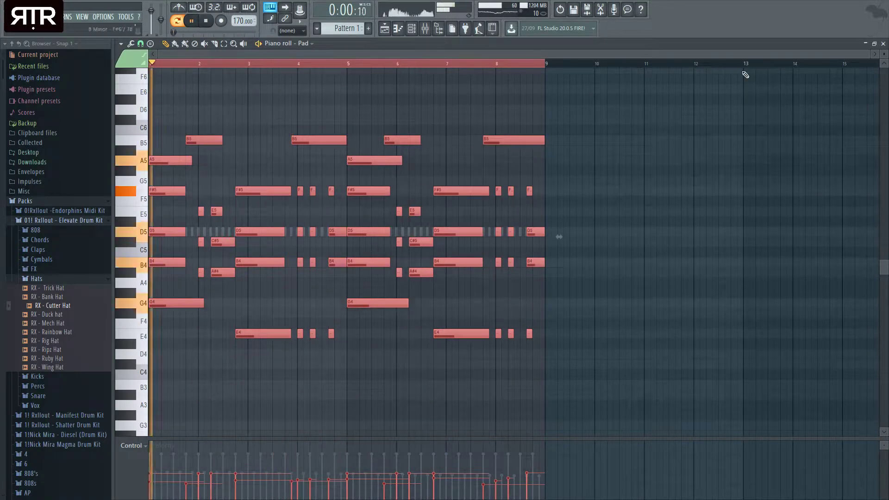
click(883, 43)
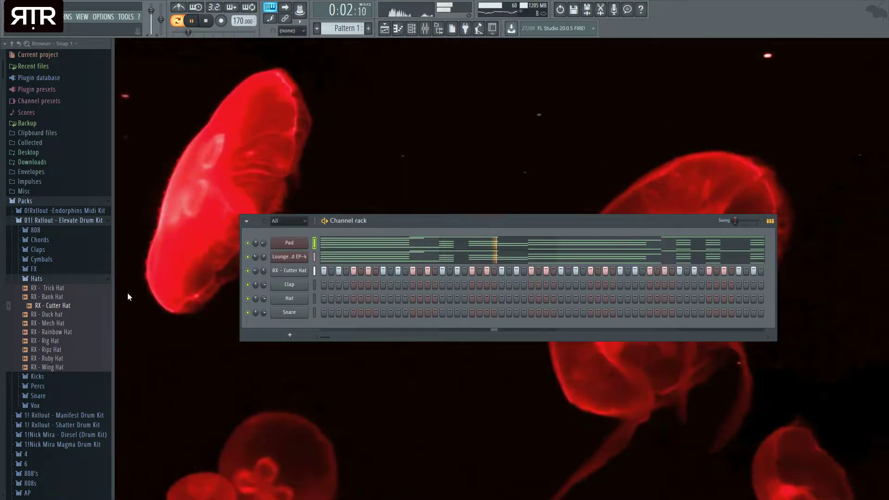
key(space)
Open Lounge Lizard's detailed Electric Piano edit page and move its window lower.
click(289, 257)
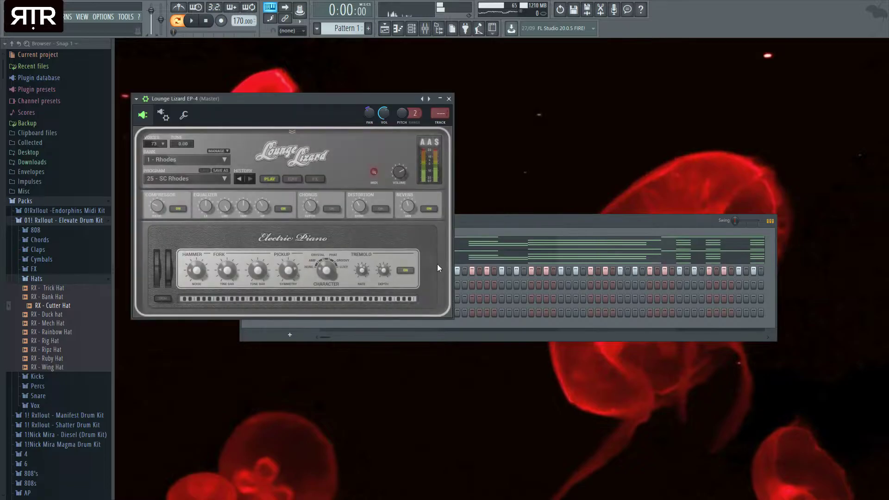
click(293, 179)
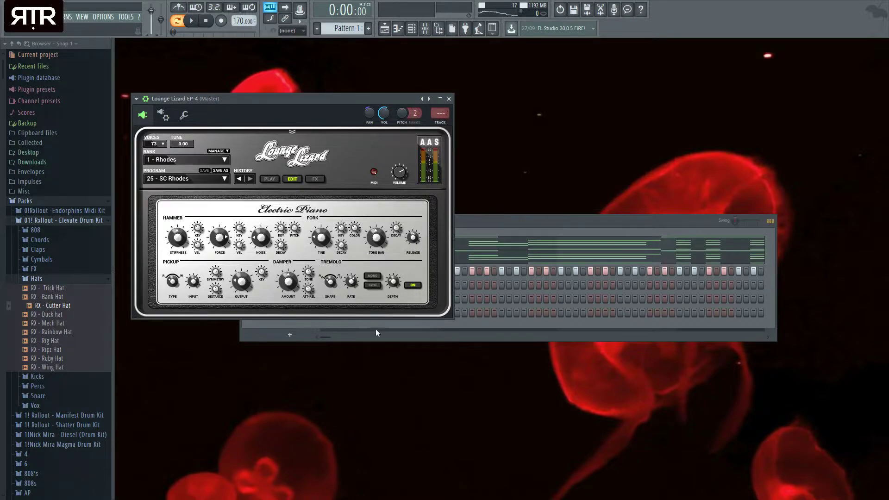
click(374, 278)
click(373, 275)
drag(387, 99, 391, 167)
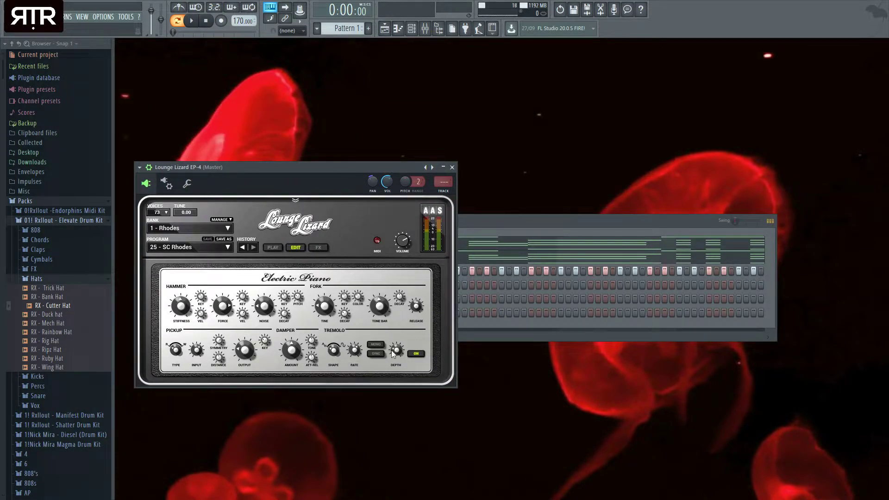
click(498, 222)
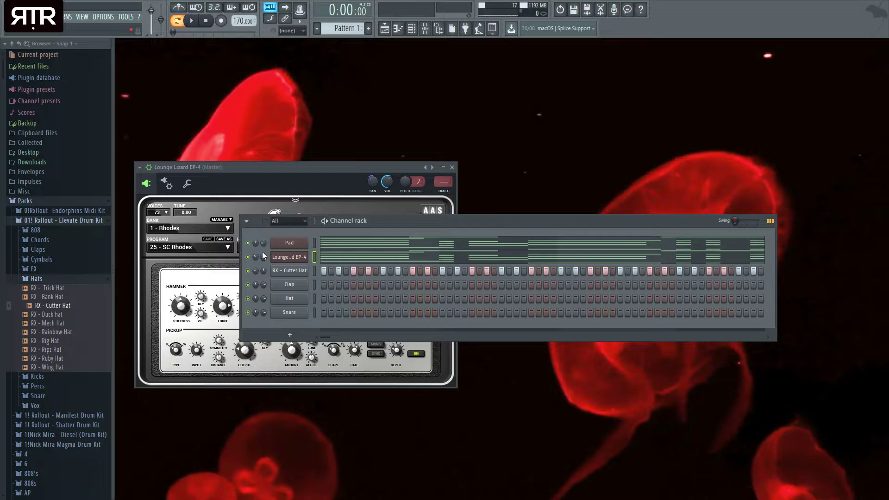
click(310, 179)
Switch on tempo sync for Lounge Lizard's tremolo and adjust the tremolo rate while the pattern plays.
key(space)
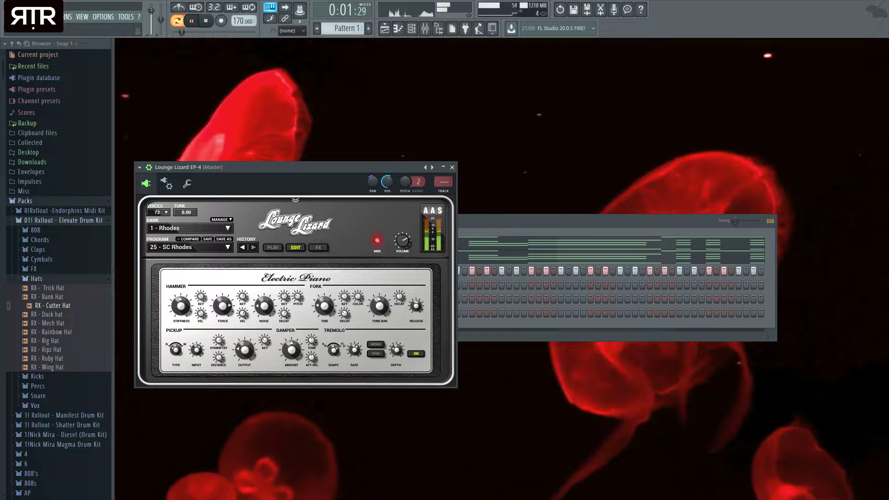
drag(397, 350, 354, 344)
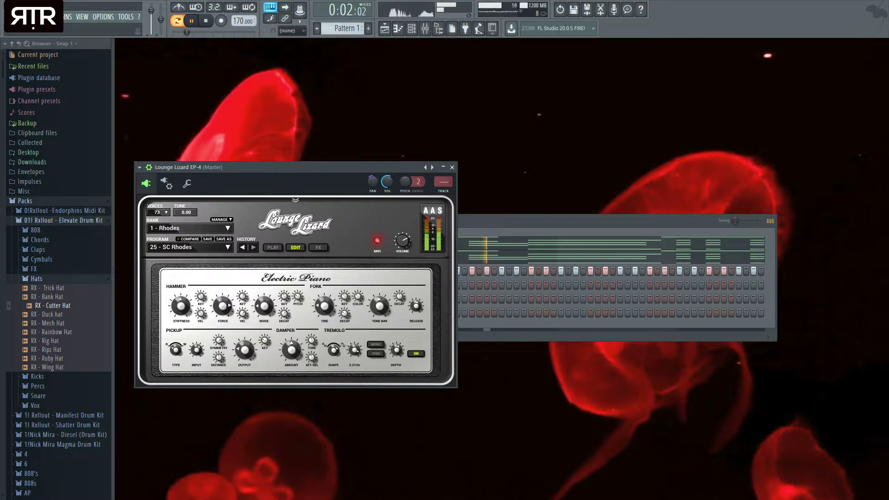
click(380, 354)
drag(354, 351, 354, 340)
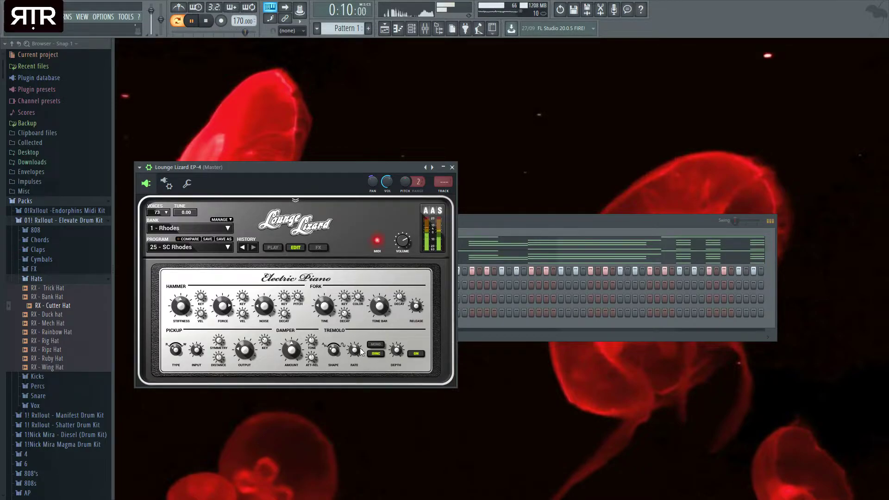
Fine-tune Lounge Lizard's tremolo depth and play the pattern from the start.
drag(396, 351, 397, 348)
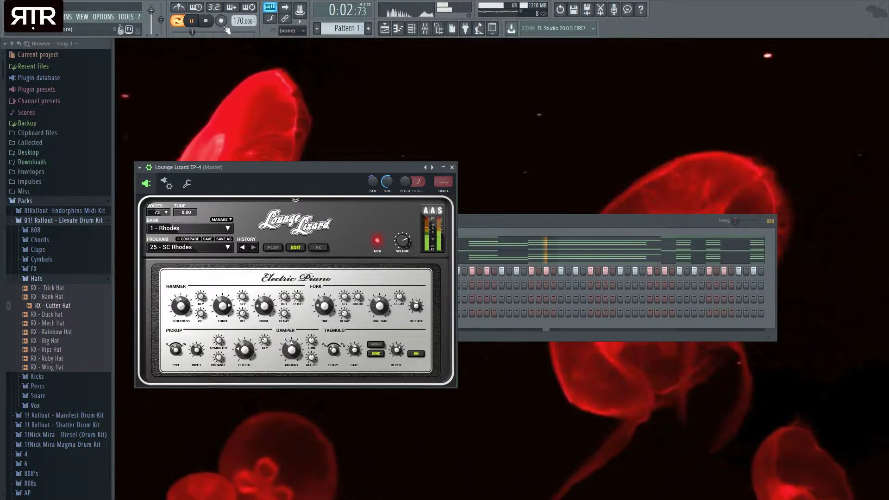
key(space)
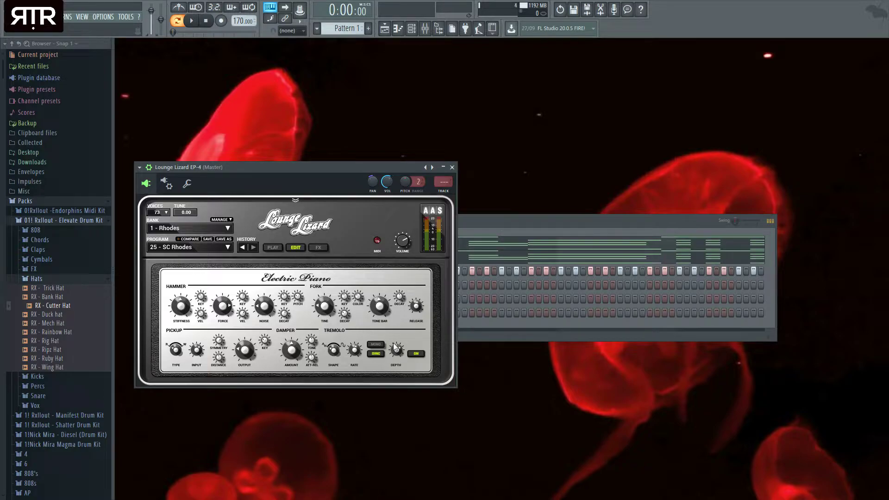
key(space)
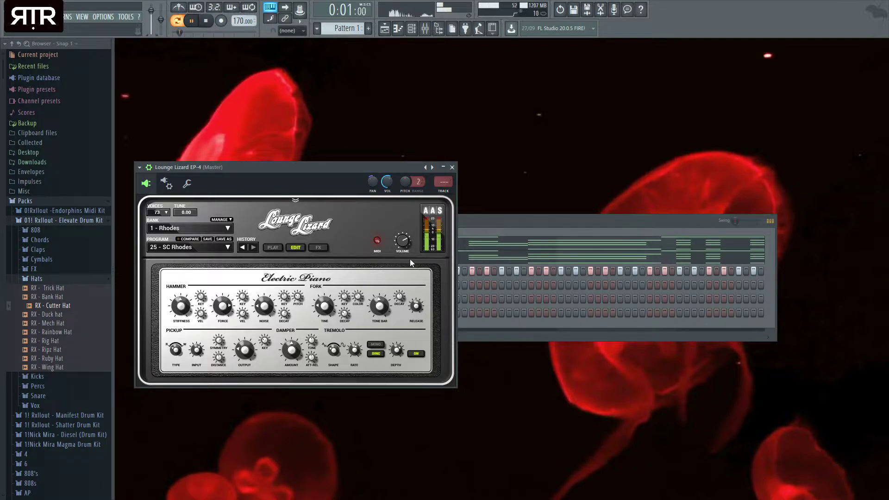
Examine the amp envelope of layer B in the Pad channel's Omnisphere while the pattern plays.
click(452, 167)
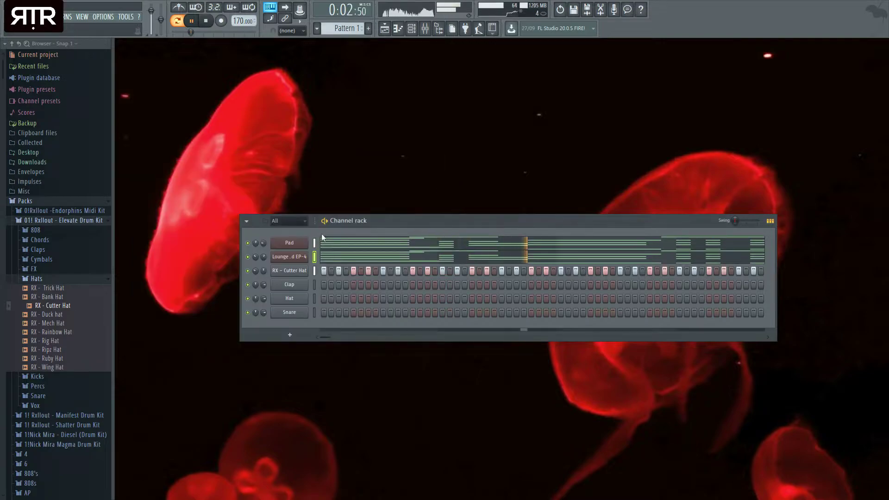
click(289, 242)
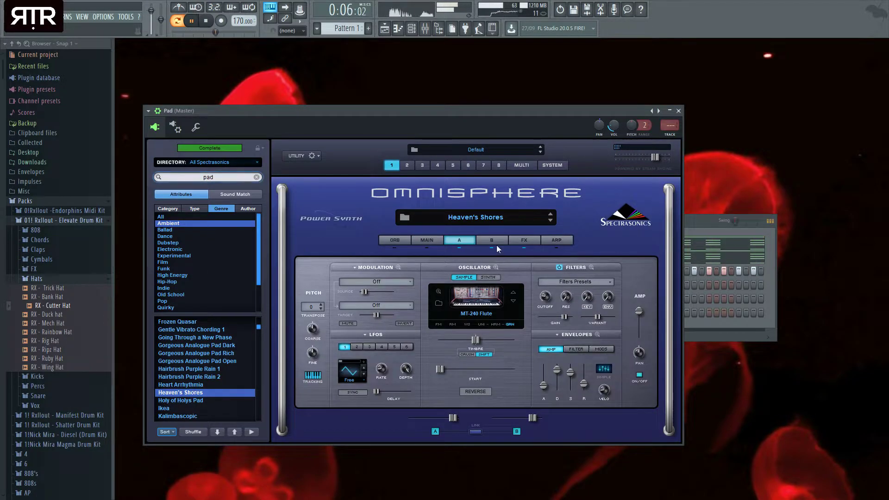
click(495, 241)
mouse_move(548, 384)
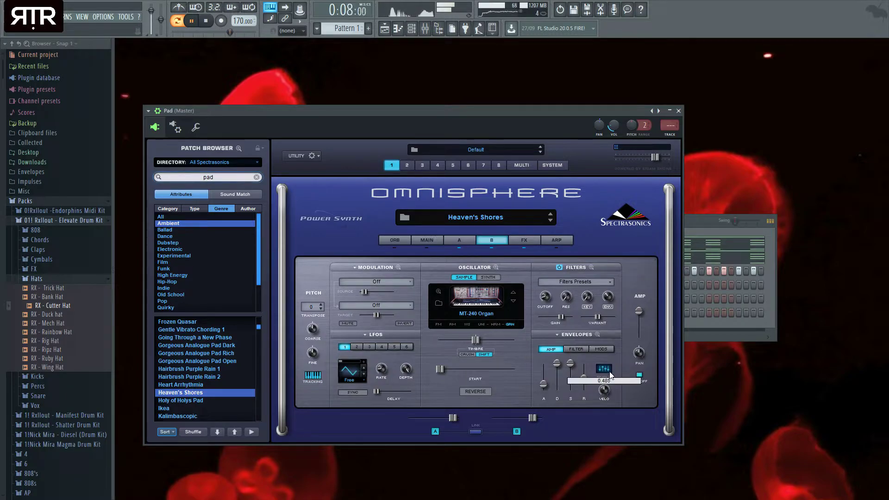
click(679, 112)
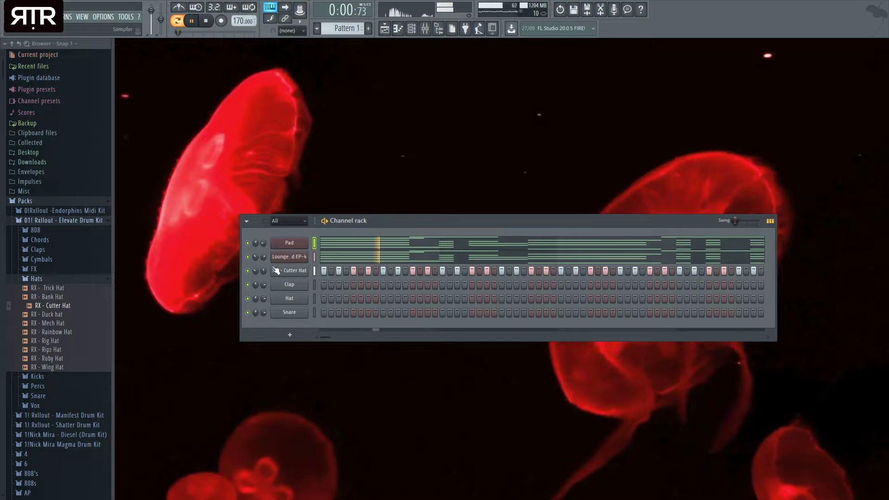
key(space)
Add an Addictive Keys channel above Lounge Lizard and load its Studio Grand preset Grand Noir.
click(299, 260)
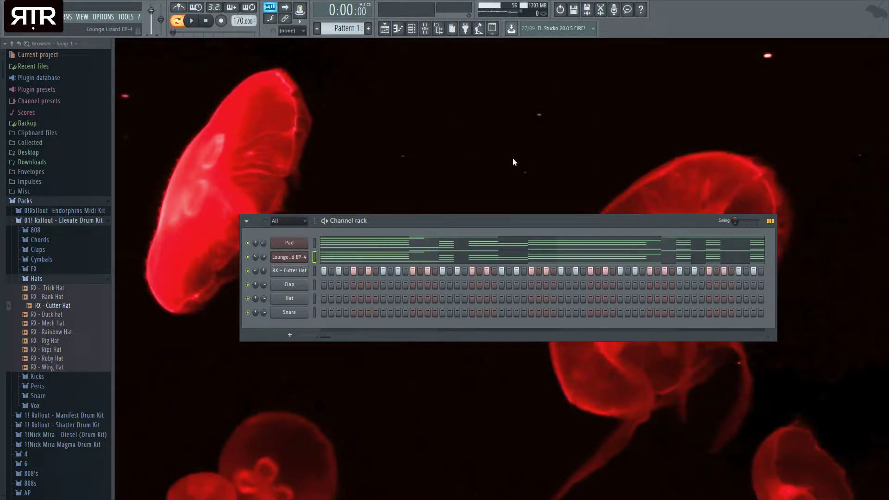
click(511, 128)
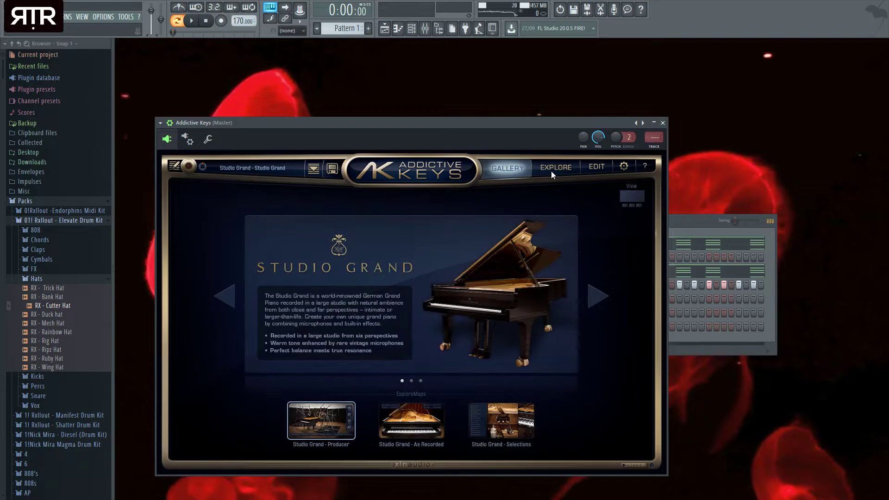
click(560, 176)
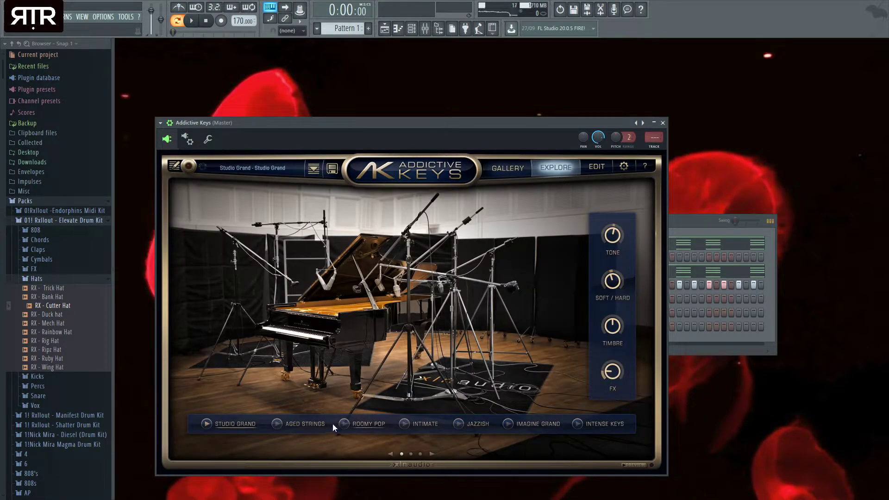
click(419, 454)
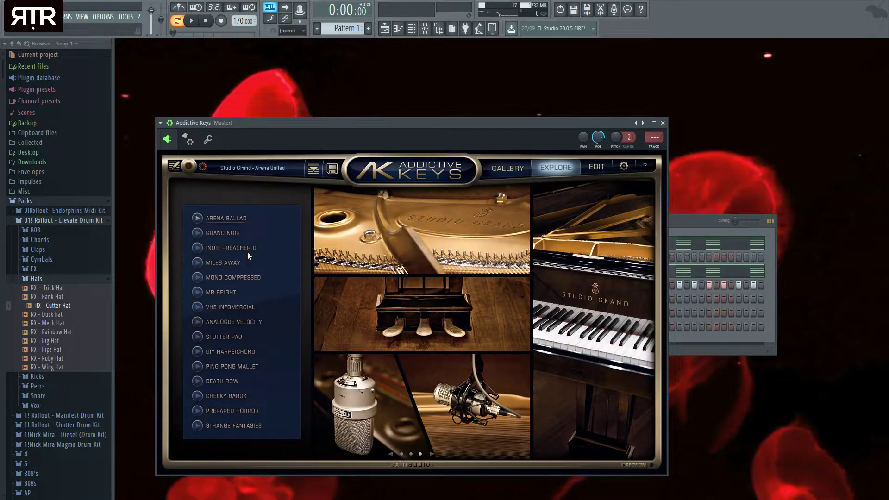
click(227, 233)
click(663, 123)
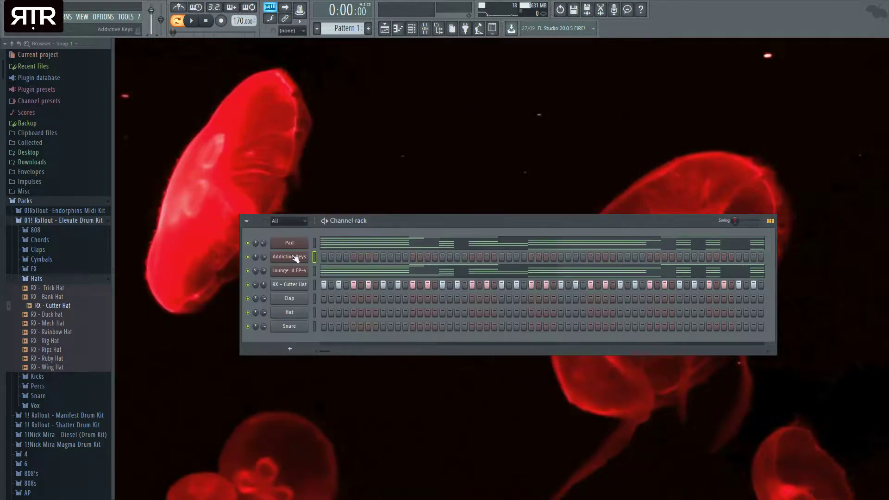
Open the Addictive Keys piano roll at the upper octaves with the pattern playing.
key(F7)
key(space)
scroll(313, 302, up, 3)
scroll(410, 270, up, 3)
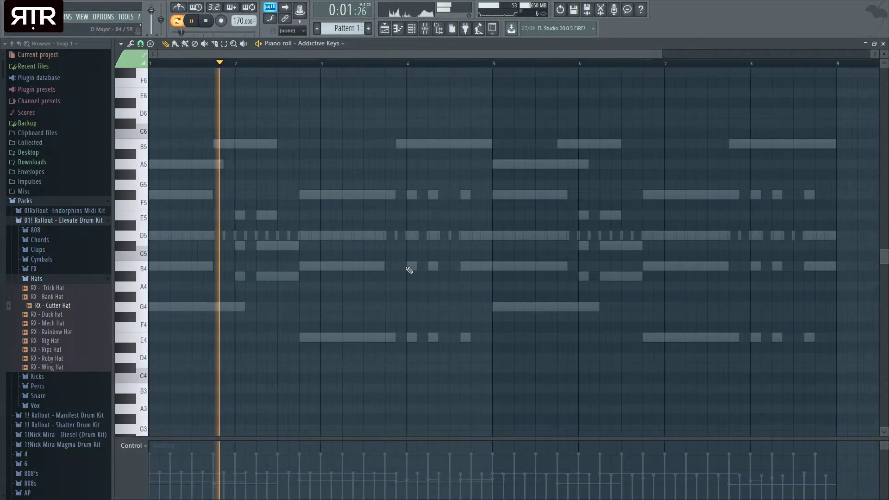
click(407, 201)
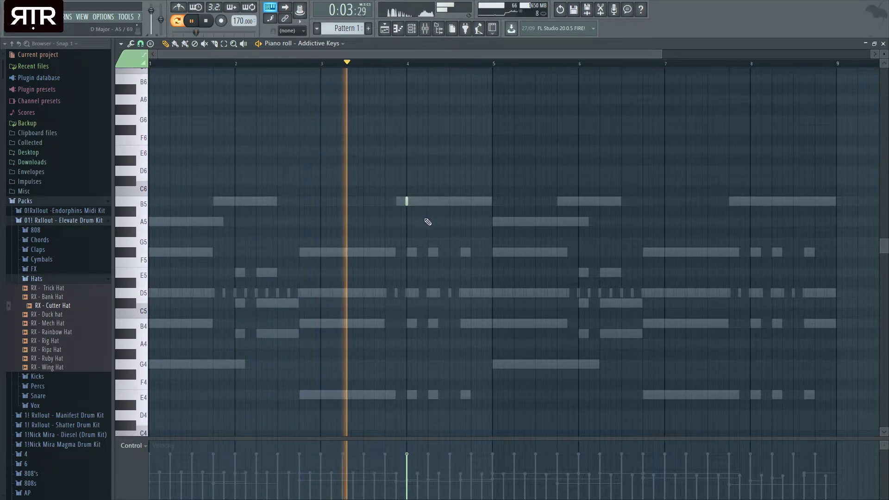
click(429, 212)
key(space)
click(433, 213)
right_click(405, 203)
right_click(428, 212)
right_click(434, 213)
Draw the notes F#5, E5, D5 and A5 on the beats of bar 4 and F#5 at the start of bar 5.
click(406, 254)
click(428, 273)
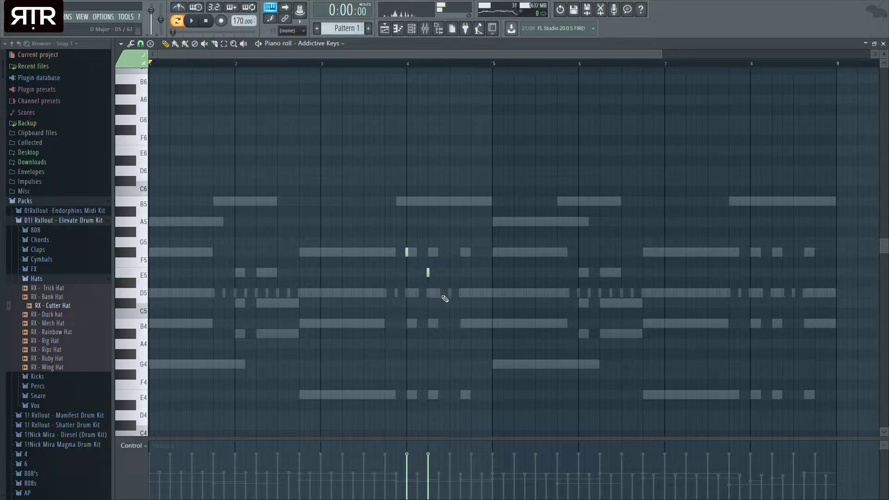
click(450, 293)
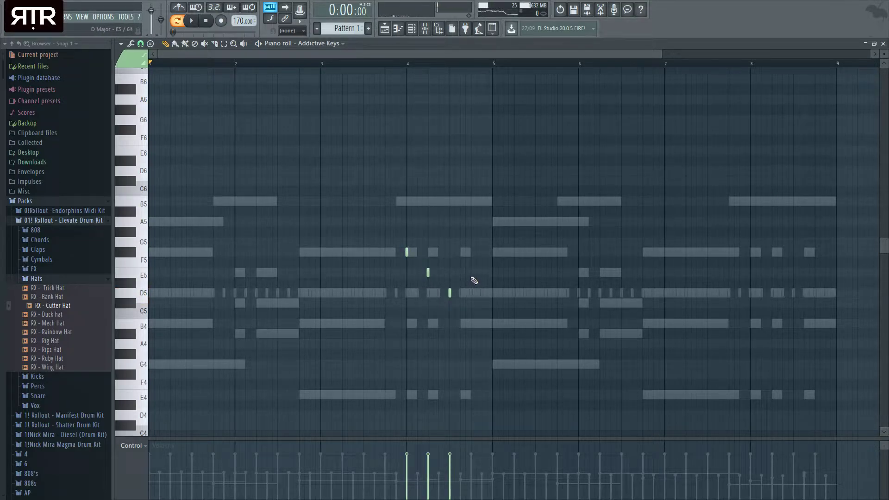
click(471, 222)
click(492, 253)
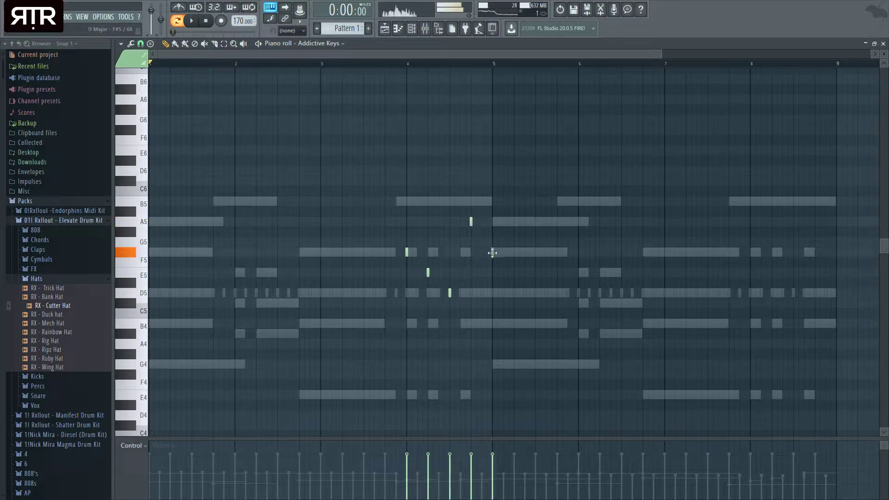
Raise the five Addictive Keys notes by one octave and make them legato while the pattern plays.
key(ctrl+a)
key(ctrl+Up)
key(space)
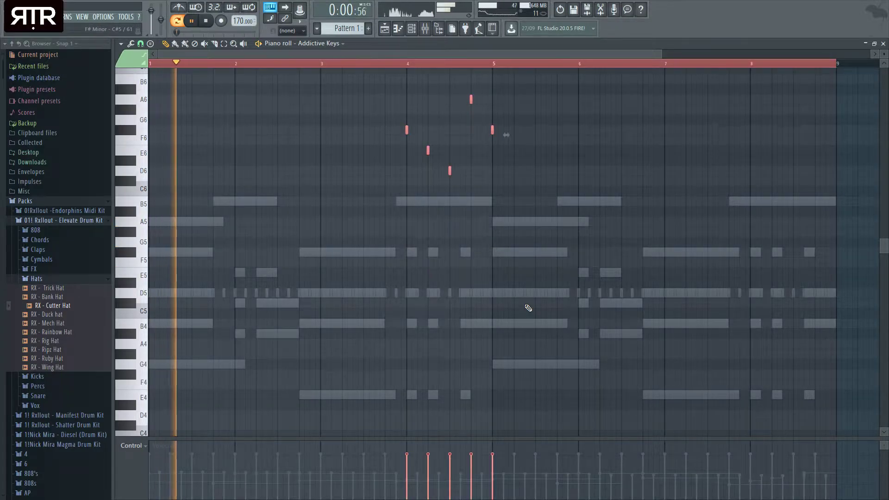
key(ctrl+l)
key(ctrl+d)
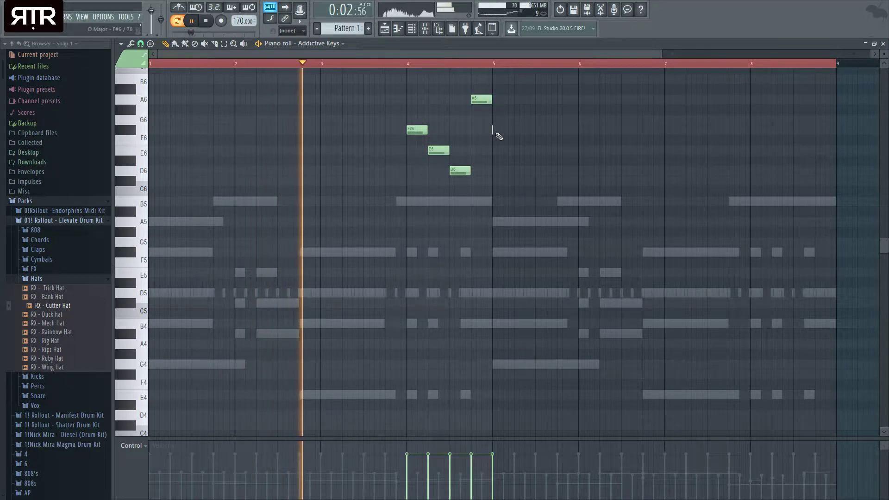
Ramp the five notes' velocities upward from first to last and lengthen the final F#6 to one beat.
drag(402, 483, 505, 464)
key(ctrl+a)
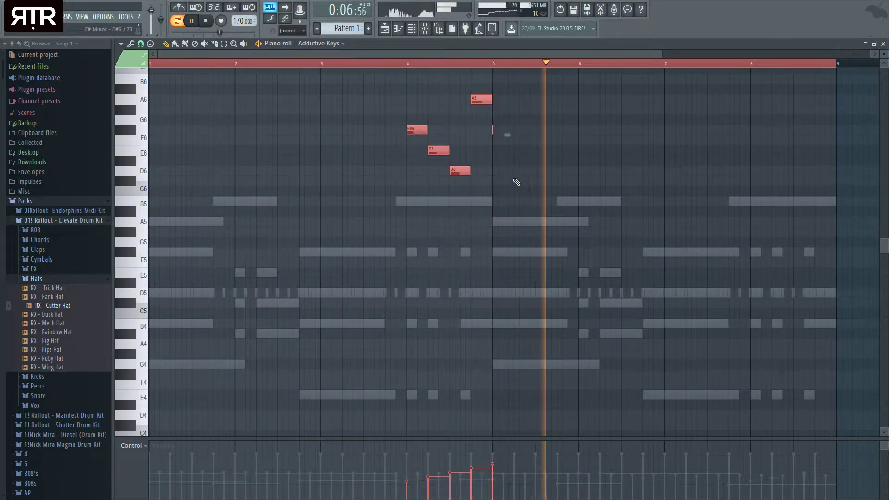
key(space)
key(ctrl+d)
drag(496, 133, 512, 135)
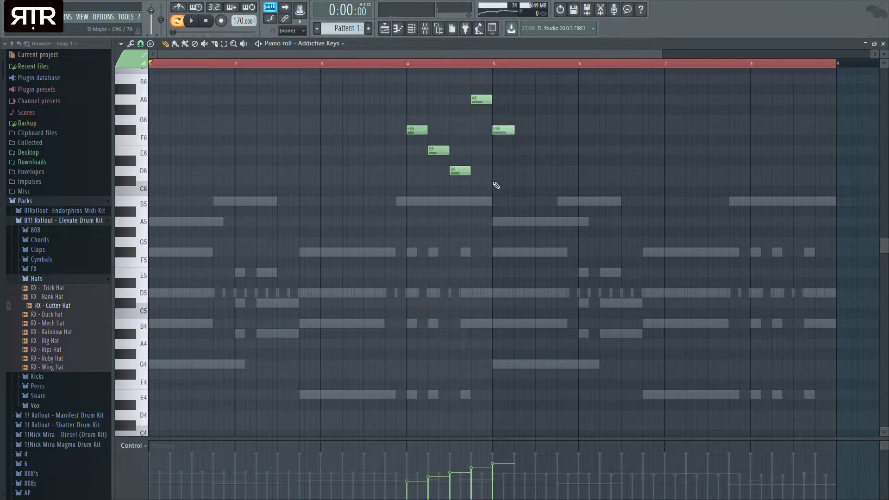
Copy the Addictive Keys phrase to bar 8 and delete the copied note beyond the pattern's end.
drag(622, 251, 285, 69)
drag(413, 132, 752, 134)
scroll(804, 174, down, 1)
ctrl+click(707, 186)
right_click(730, 137)
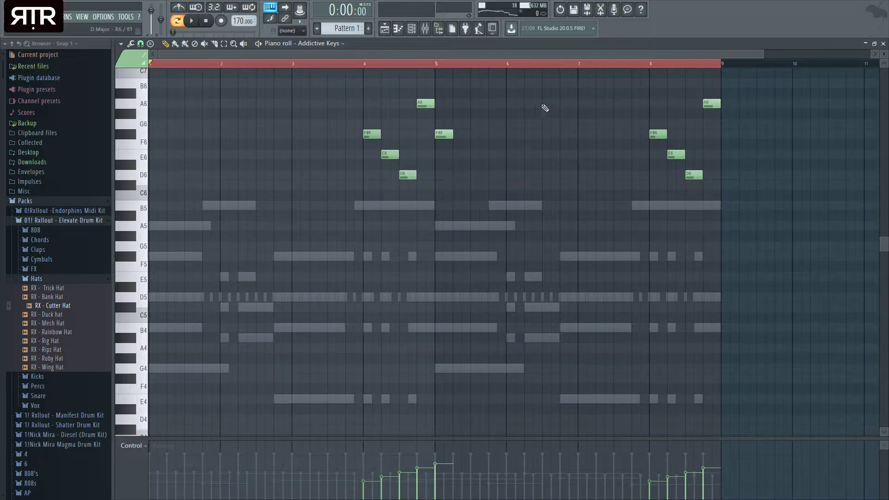
Lower the velocity of the F#6 at bar 5 and play the pattern back in the channel rack.
click(435, 473)
key(space)
key(F7)
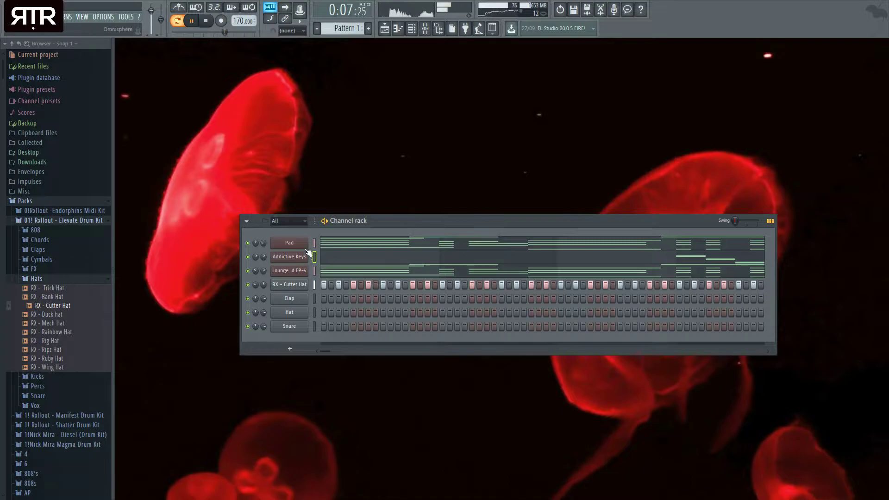
Switch off layer B of the Pad's Heaven's Shores patch and play the pattern again.
click(289, 243)
key(space)
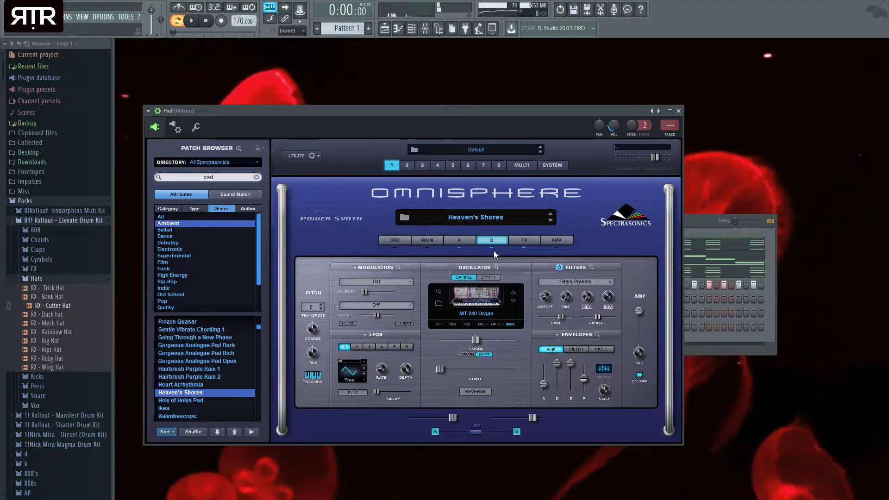
click(678, 111)
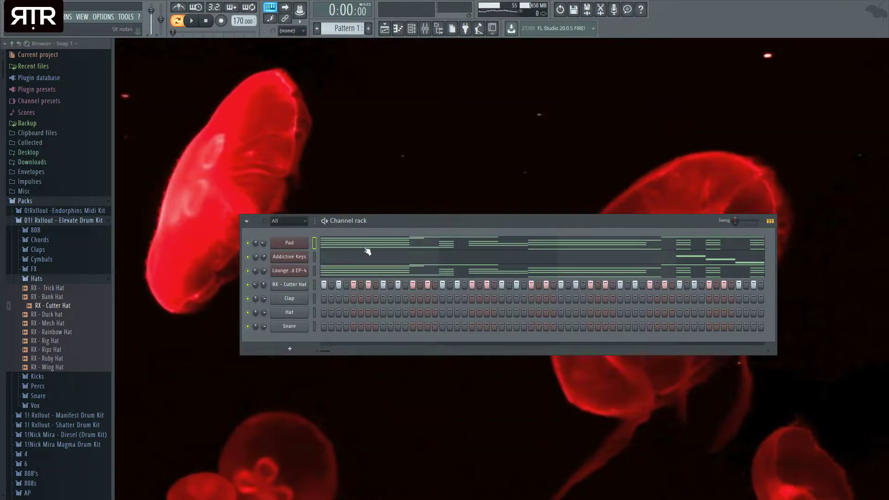
drag(386, 226, 353, 252)
click(272, 270)
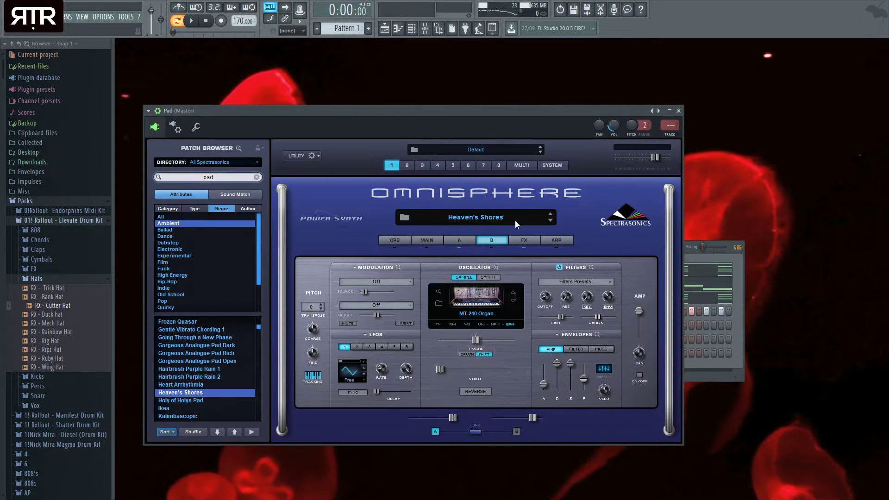
click(678, 111)
key(space)
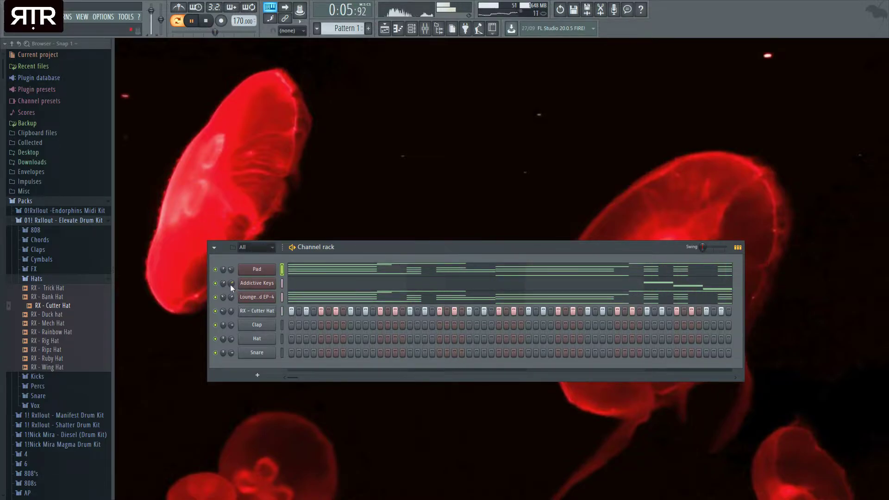
drag(385, 248, 374, 224)
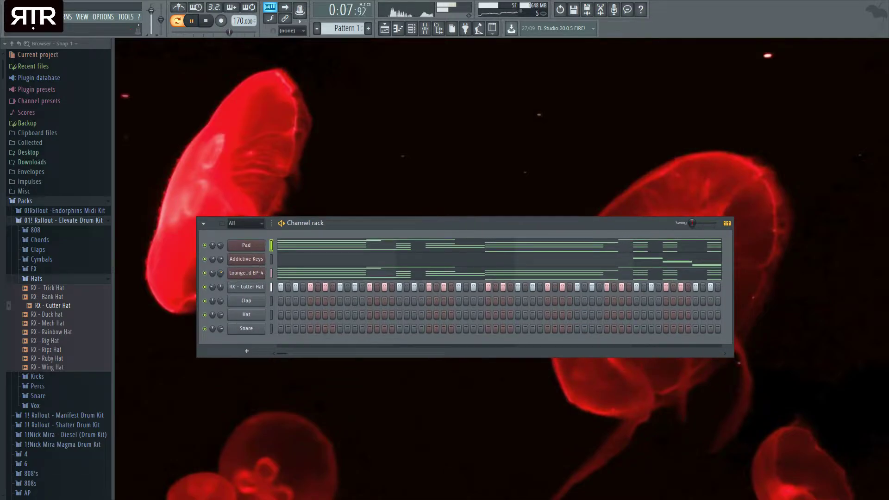
Load RX - Tokyo Clap from the Elevate Drum Kit into the Clap channel and place hits on steps 9, 25, 41 and 57.
click(65, 258)
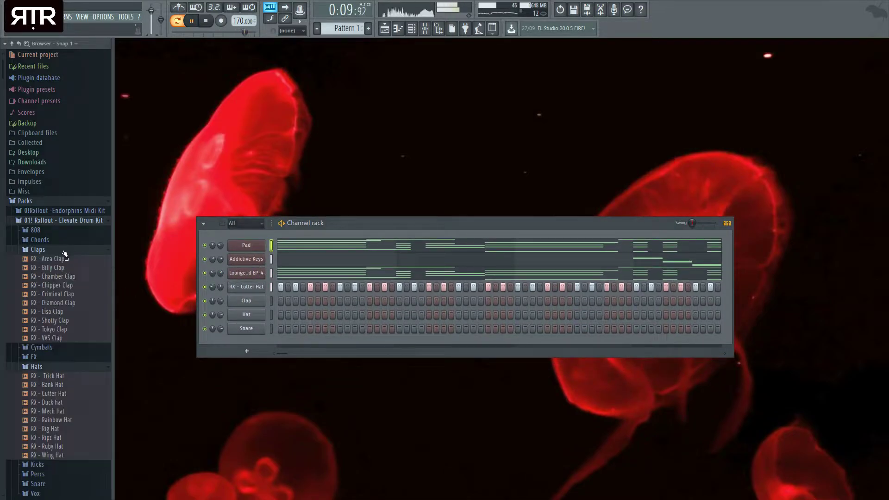
drag(68, 330, 245, 300)
click(339, 301)
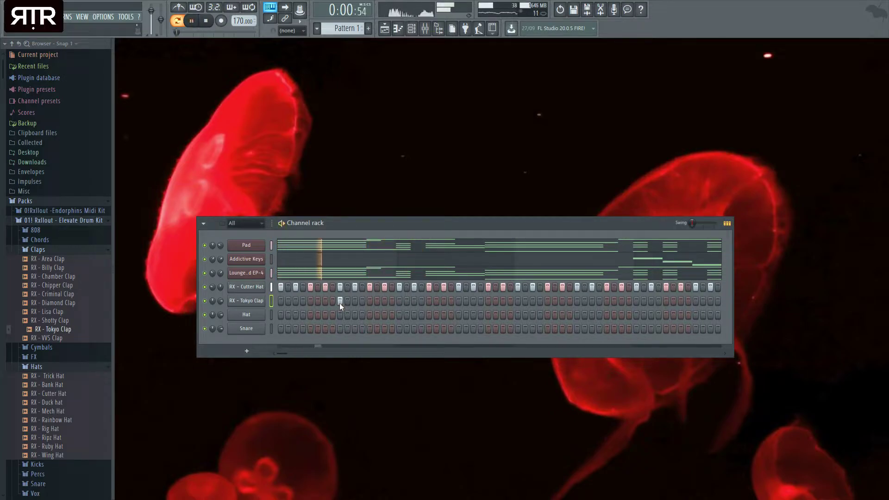
click(466, 301)
key(space)
key(space)
right_click(466, 301)
click(458, 302)
click(576, 301)
click(695, 301)
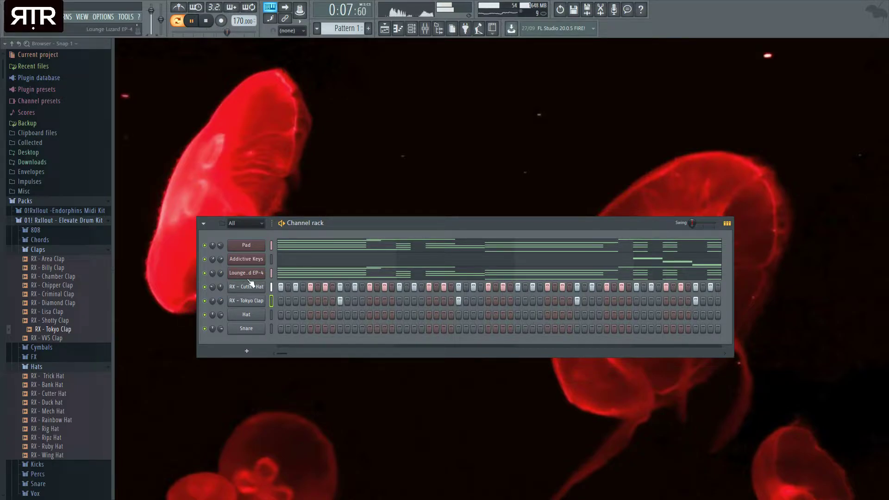
Stop playback, add a new Omnisphere channel and search its patches for "soprano".
key(space)
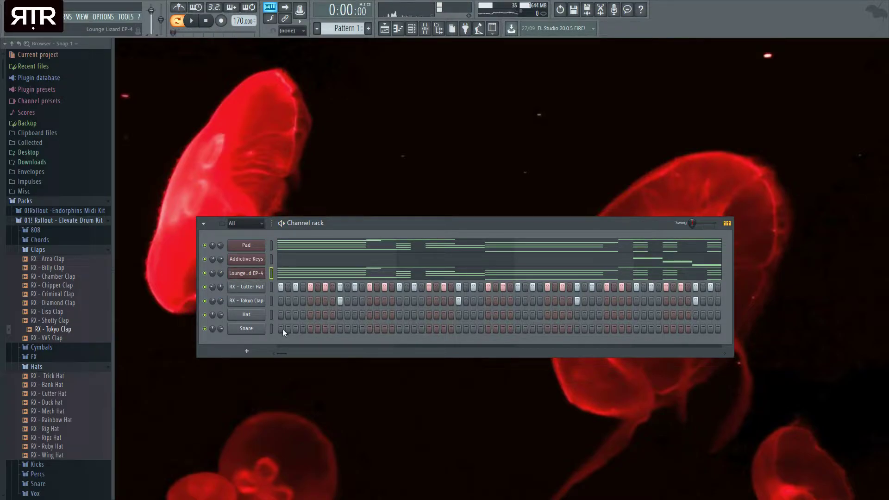
click(392, 64)
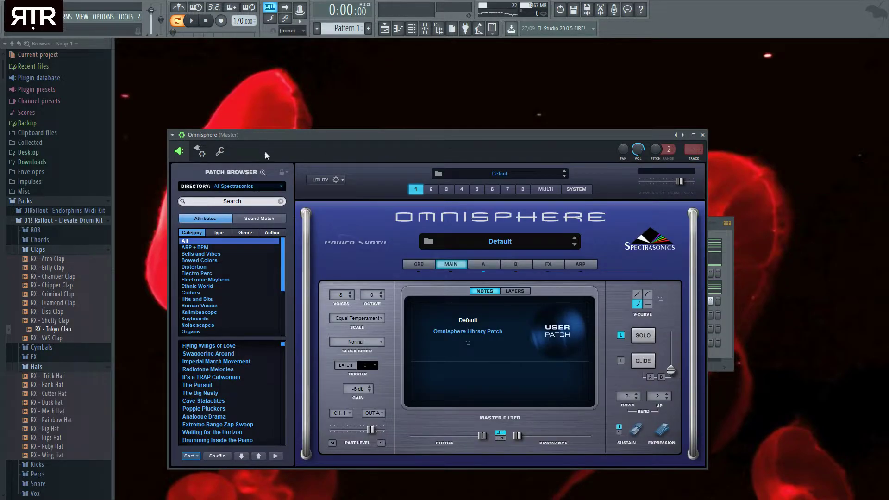
click(253, 200)
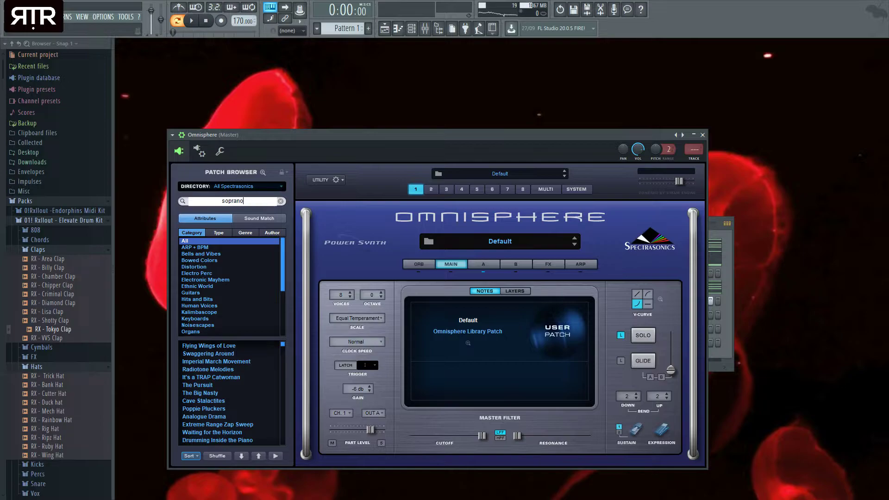
text(soprano)
key(Return)
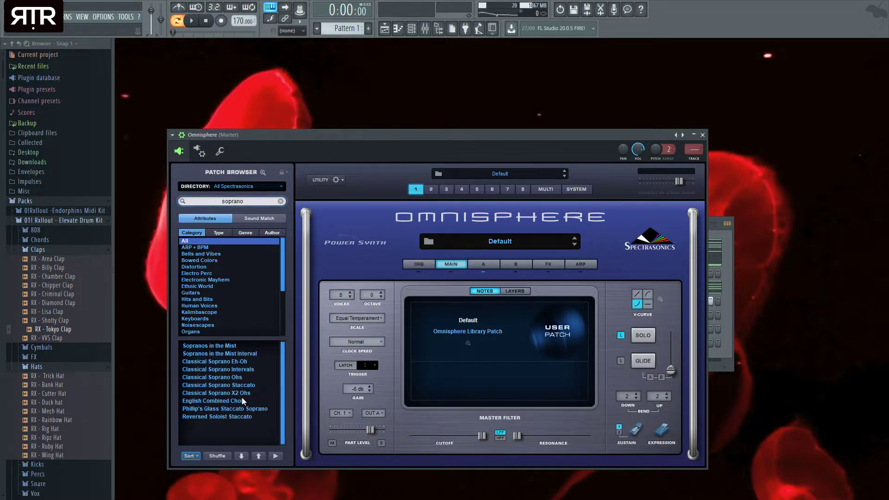
Try the Classical Soprano Staccato and Reversed Soloist Staccato patches and lower Omnisphere's master volume slightly.
drag(598, 135, 580, 129)
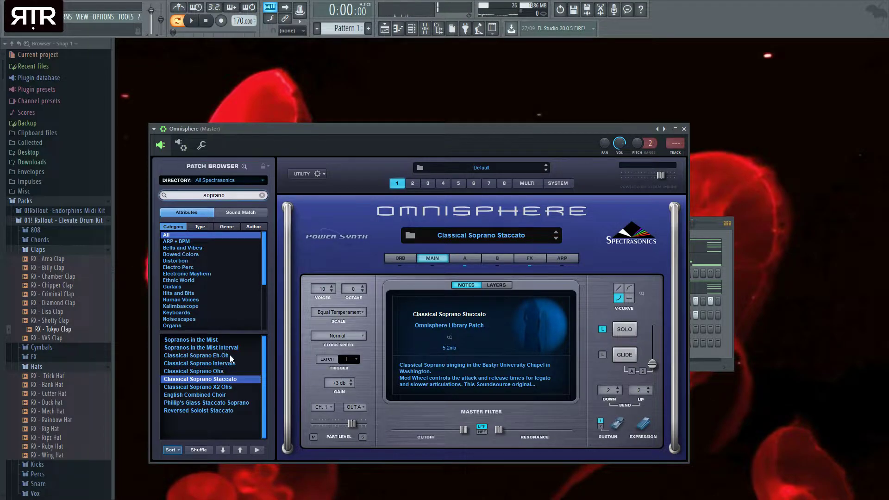
drag(660, 176, 653, 175)
click(192, 410)
Load the Phillip's Glass Staccato Soprano patch and open its layer A settings.
drag(452, 134, 375, 128)
click(240, 405)
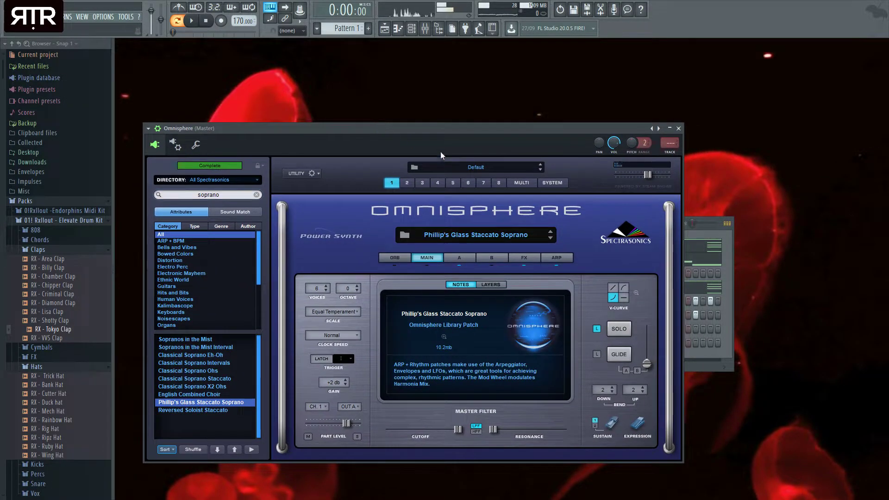
click(459, 257)
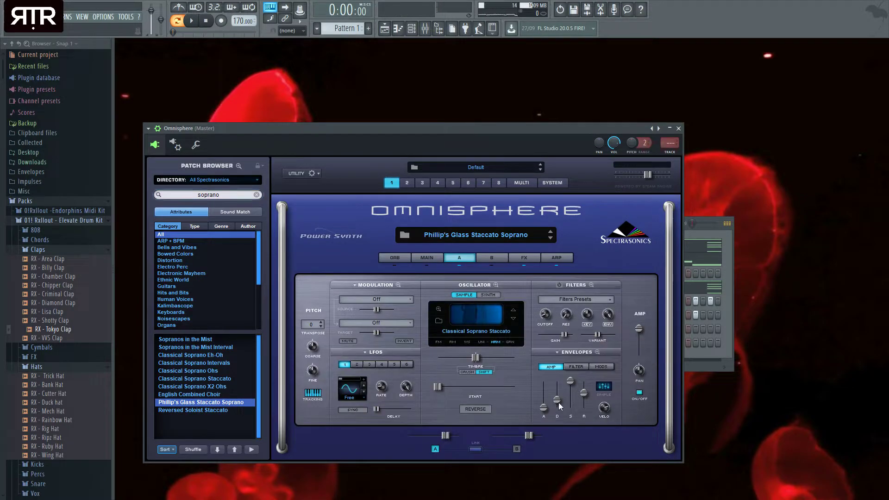
Lengthen the amp envelope's decay to about 13.13 sec, adjust its release and attack, and lower Omnisphere's master volume.
drag(583, 393, 557, 383)
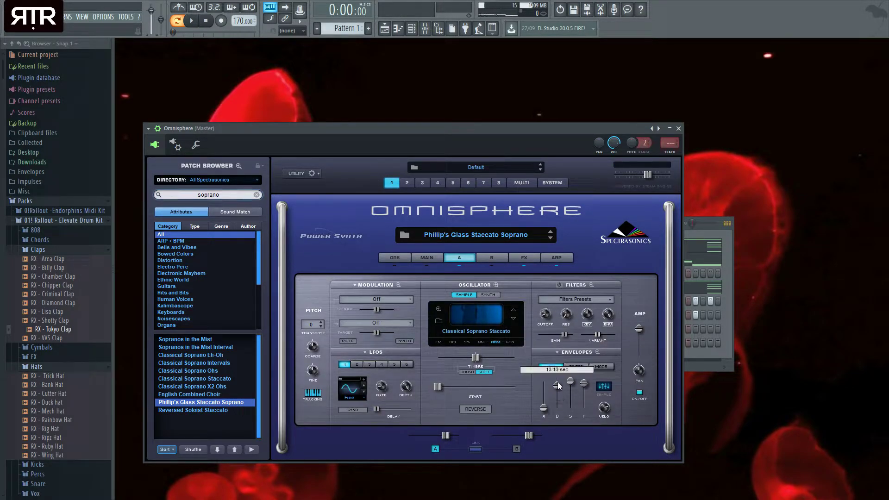
drag(647, 174, 638, 175)
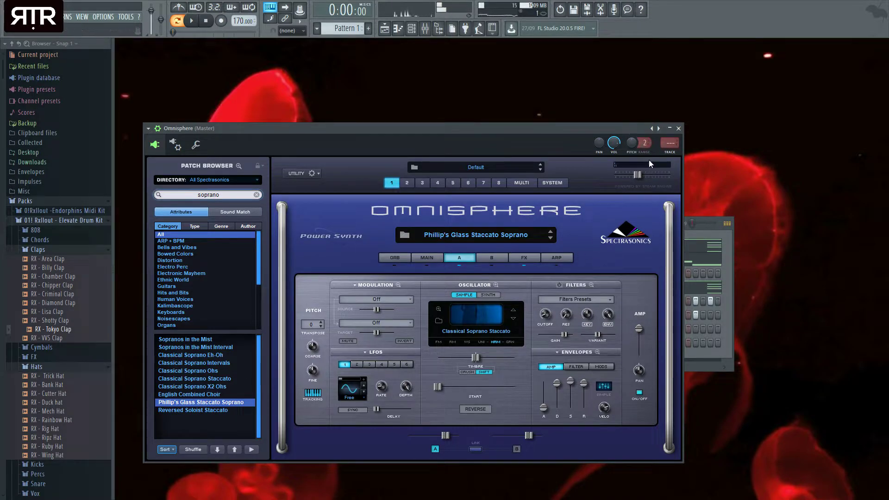
drag(544, 407, 546, 400)
Try the English Combined Choir patch, load Classical Soprano Eh-Oh instead and adjust its amp envelope attack.
click(209, 395)
mouse_move(355, 124)
mouse_down()
mouse_move(339, 126)
mouse_move(358, 124)
mouse_up()
click(191, 355)
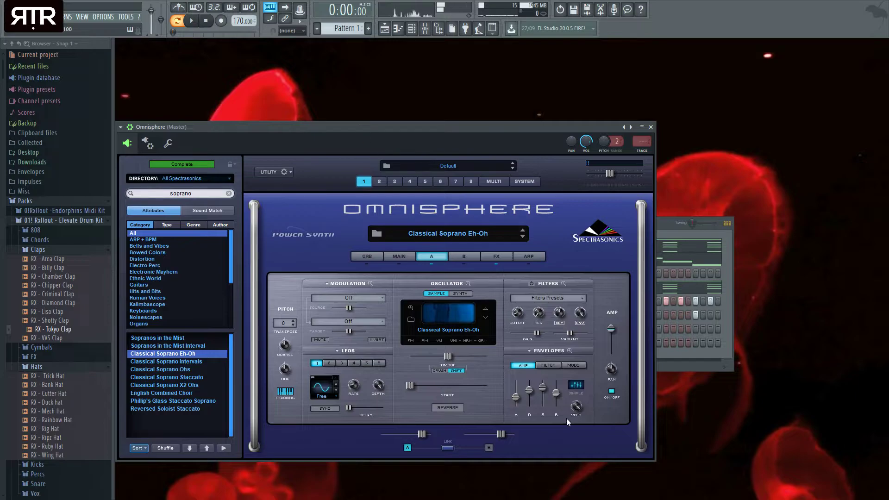
click(518, 402)
Enable Solo and Glide for the soprano patch, raise the glide amount and lower the master volume to about -14.5 dB.
click(400, 256)
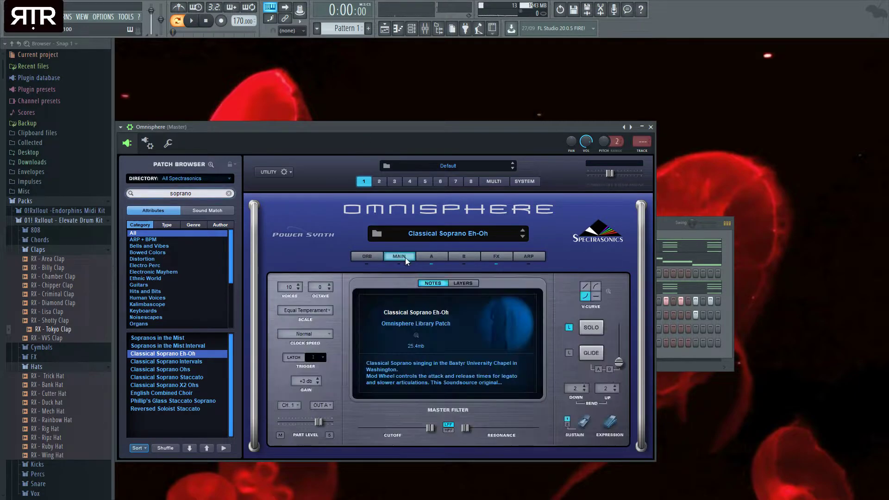
drag(623, 363, 616, 352)
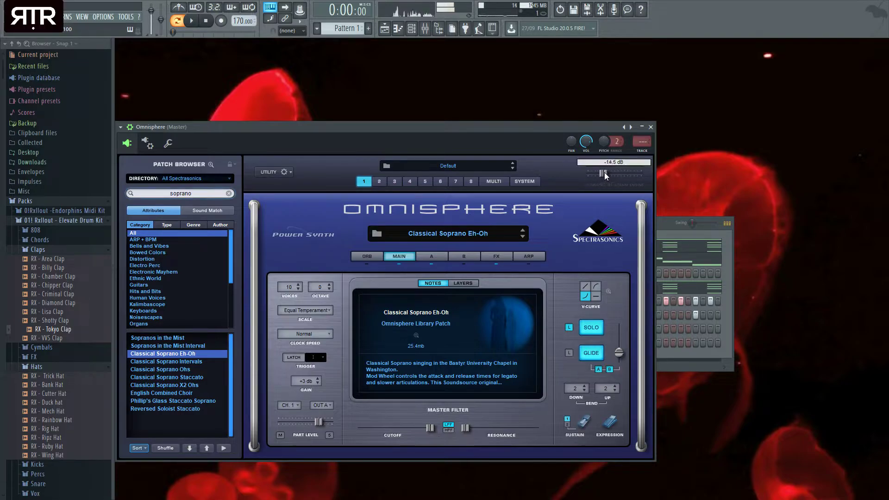
click(651, 127)
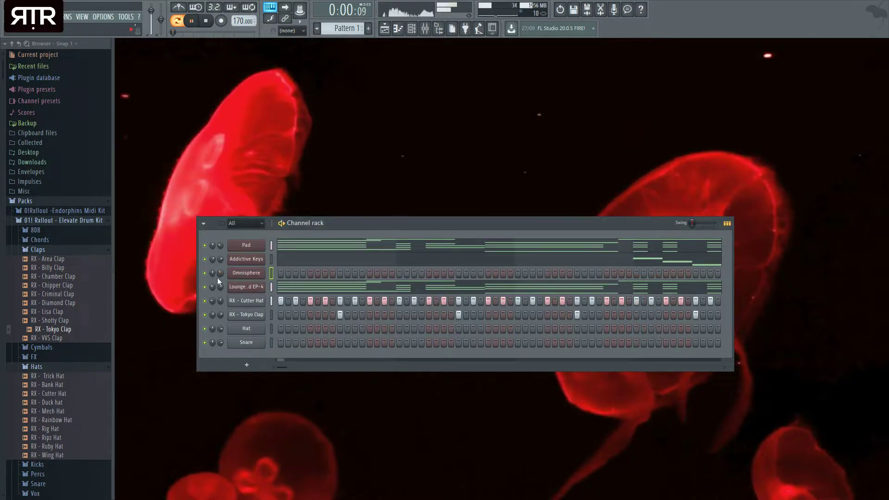
In Omnisphere's piano roll, place a B5 note on beat 2 and an A5 note on beat 4 of bar 4.
key(F7)
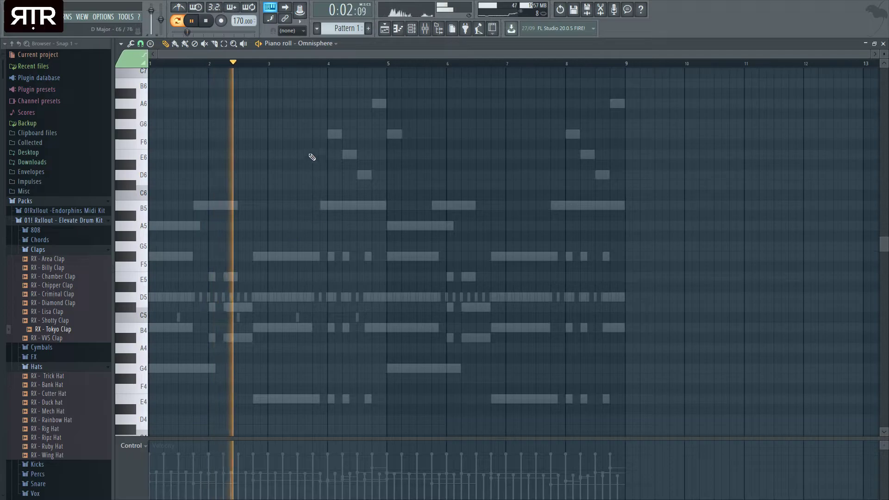
scroll(324, 222, up, 2)
click(346, 237)
click(408, 257)
right_click(409, 258)
key(space)
click(380, 257)
Adjust the velocities of the two bar 4 notes and transpose them up one octave.
drag(426, 300, 348, 232)
click(346, 462)
drag(342, 460, 381, 453)
key(space)
key(ctrl+Up)
right_click(415, 186)
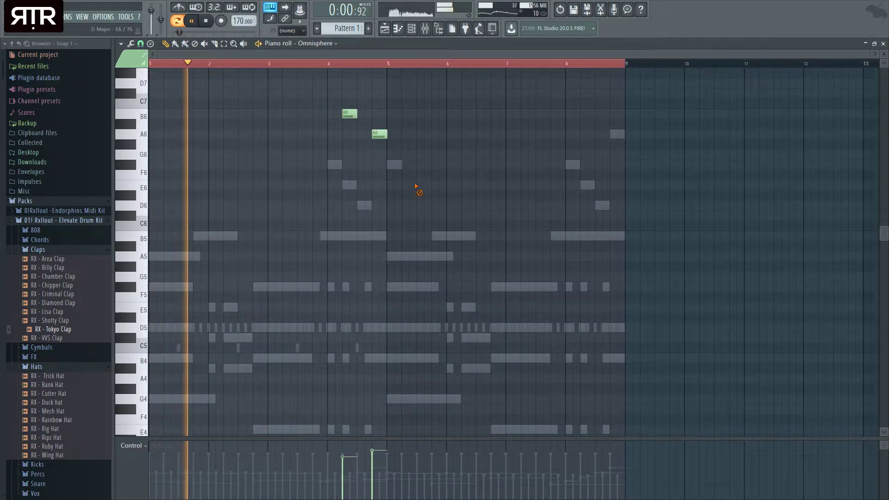
Add an F#6 note on beat 1 of bar 4 and an E6 note on beat 1 of bar 5, auditioning the phrase.
scroll(306, 169, up, 2)
click(329, 195)
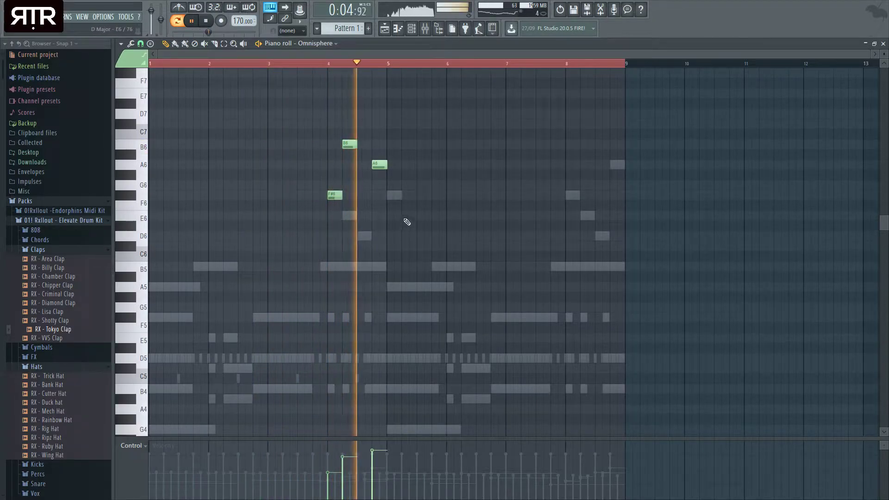
key(space)
key(space)
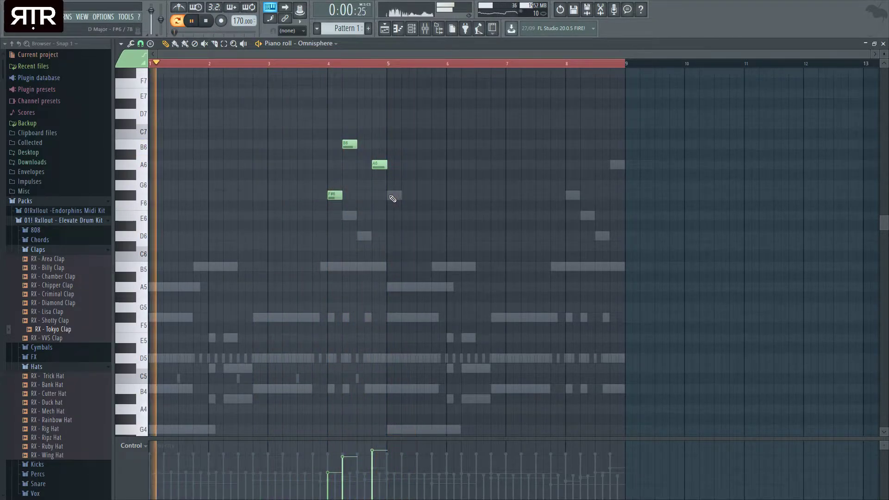
click(392, 216)
key(space)
Shift the four-note phrase five beats earlier to start on beat 4 of bar 2, and copy it four bars on.
key(ctrl+a)
ctrl+click(319, 338)
drag(519, 250, 324, 132)
drag(337, 195, 262, 195)
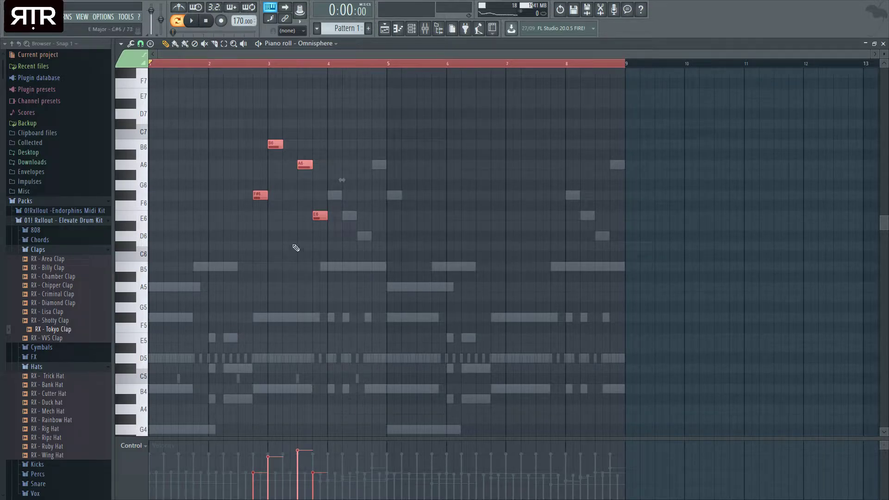
drag(257, 195, 492, 186)
key(space)
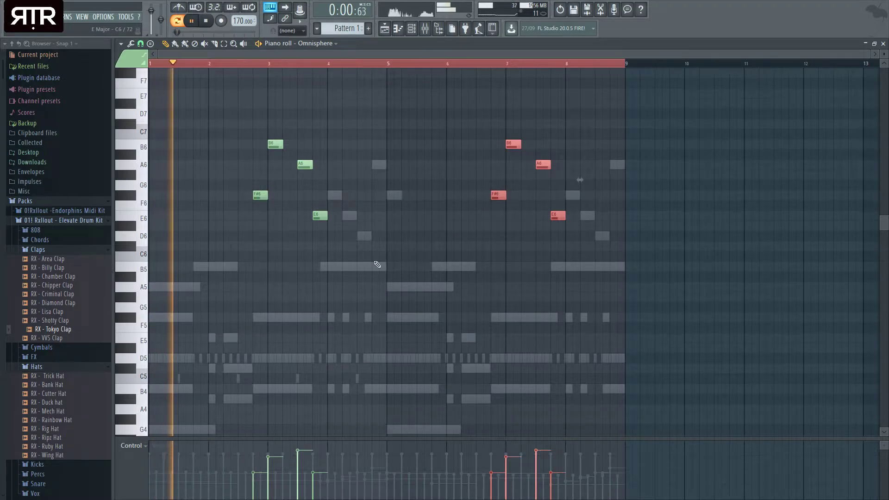
key(ctrl+d)
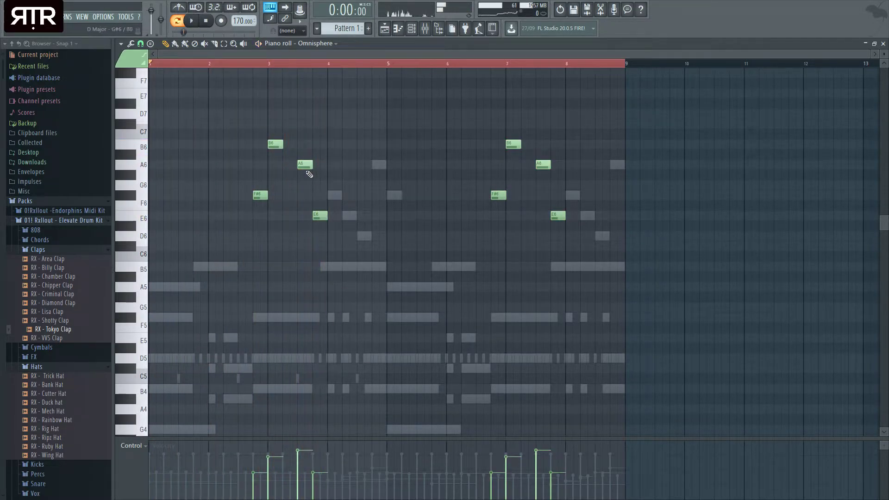
Move the first phrase's A6 and E6 notes one beat earlier and try a D6 note on beat 4 of bar 3.
drag(306, 165, 290, 165)
drag(318, 215, 304, 216)
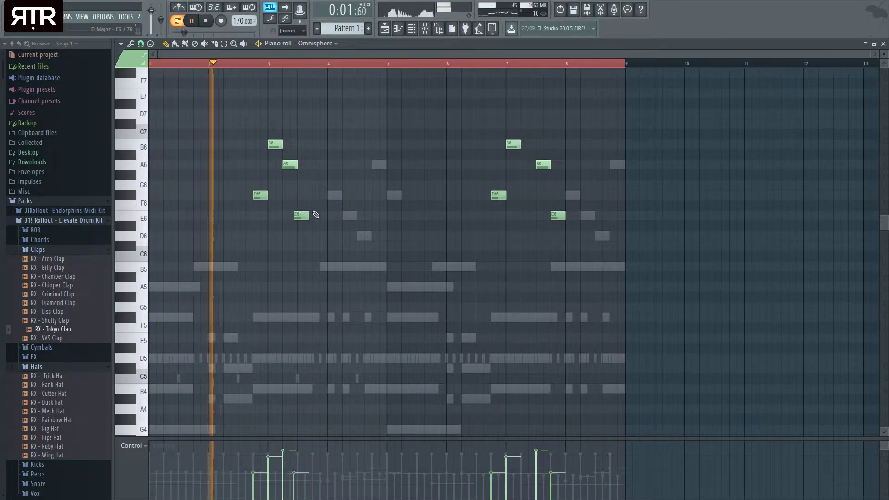
click(320, 236)
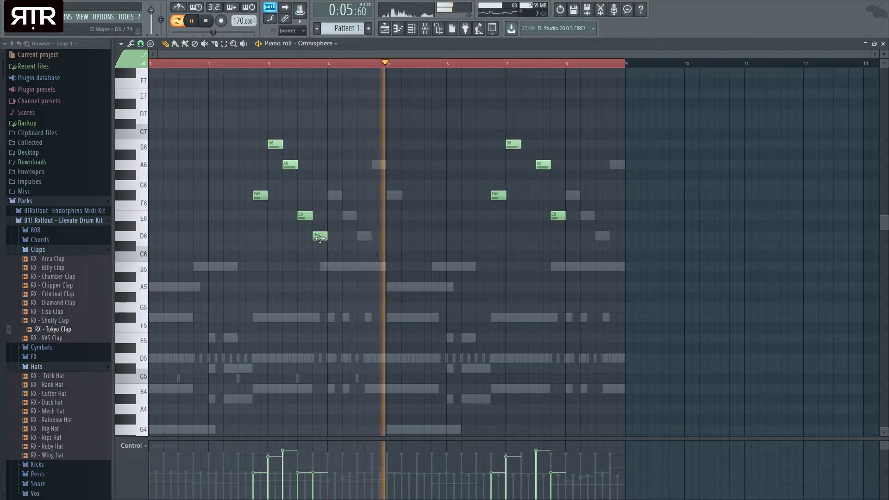
right_click(319, 236)
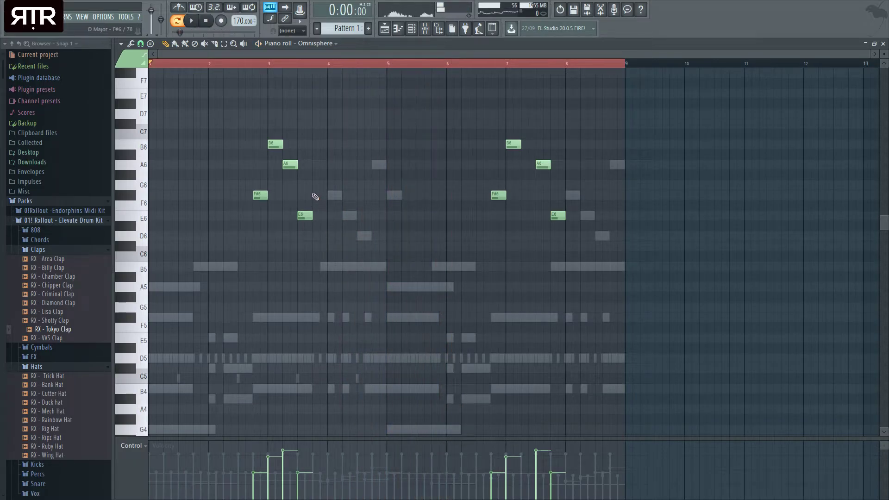
Transpose all Omnisphere notes up one octave and add a D7 note on beat 4 of bar 3.
key(ctrl+a)
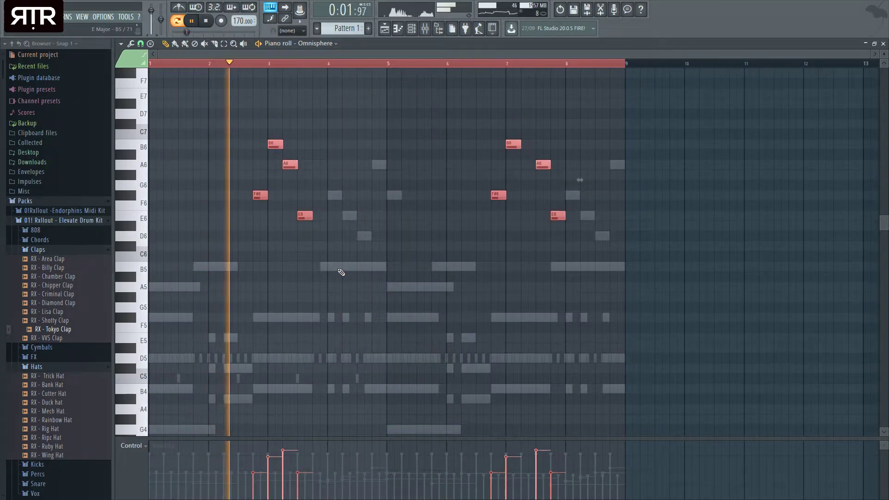
key(ctrl+Up)
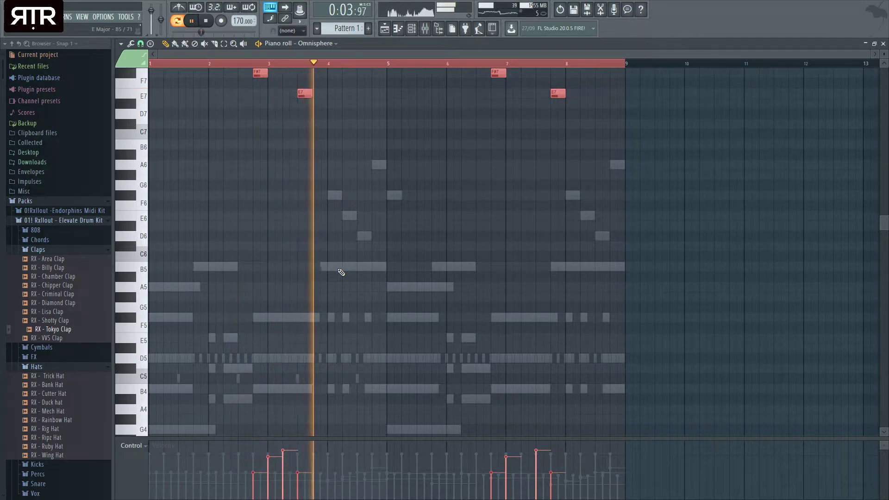
scroll(348, 144, up, 2)
ctrl+click(321, 217)
key(space)
click(320, 167)
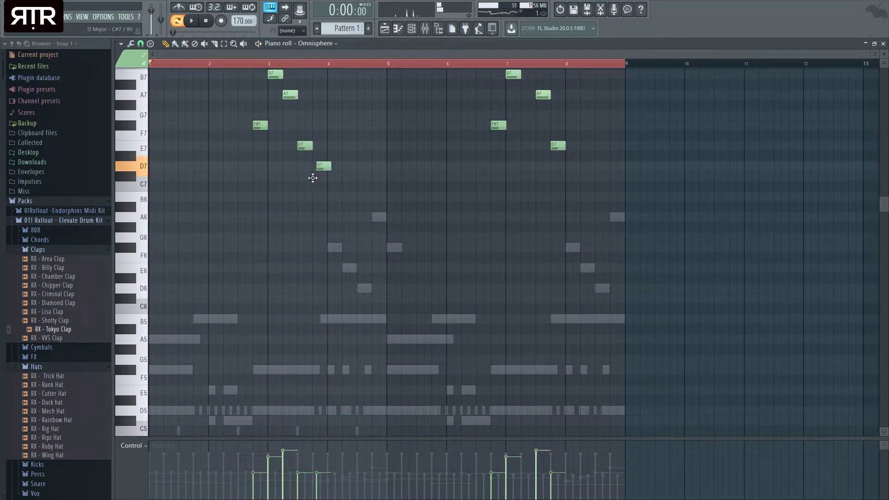
drag(312, 178, 309, 179)
key(space)
Delete the second phrase's notes and replace them with a copy of the five-note first phrase placed four bars on.
scroll(417, 215, up, 3)
right_click(558, 207)
right_click(498, 187)
right_click(543, 156)
right_click(514, 136)
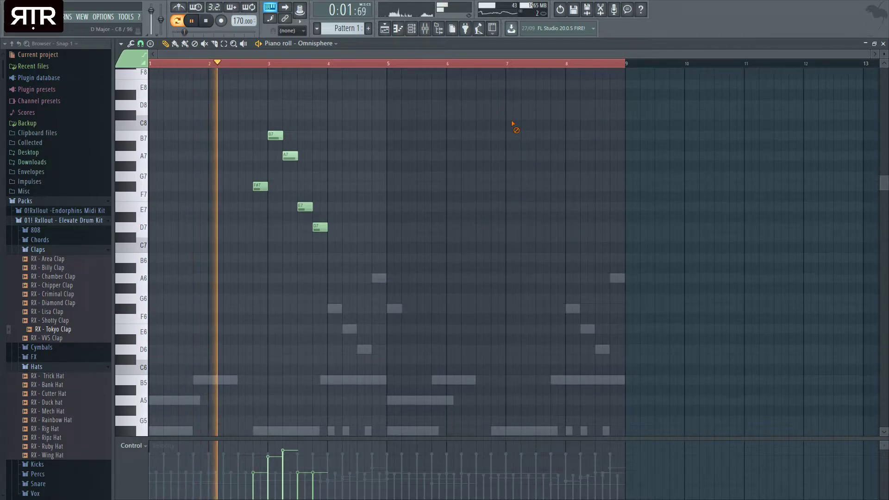
key(ctrl+a)
drag(258, 189, 495, 194)
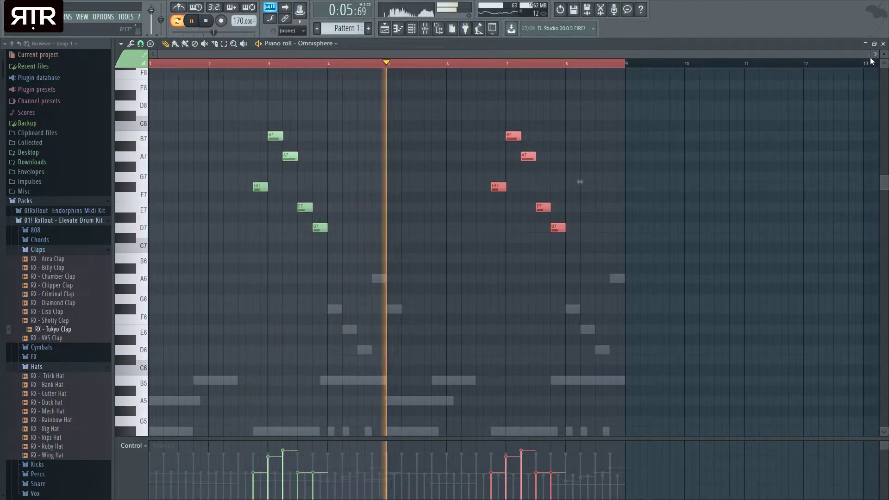
Adjust the Omnisphere channel's volume in the channel rack and review the Omnisphere and Addictive Keys notes.
click(882, 43)
drag(220, 276, 221, 275)
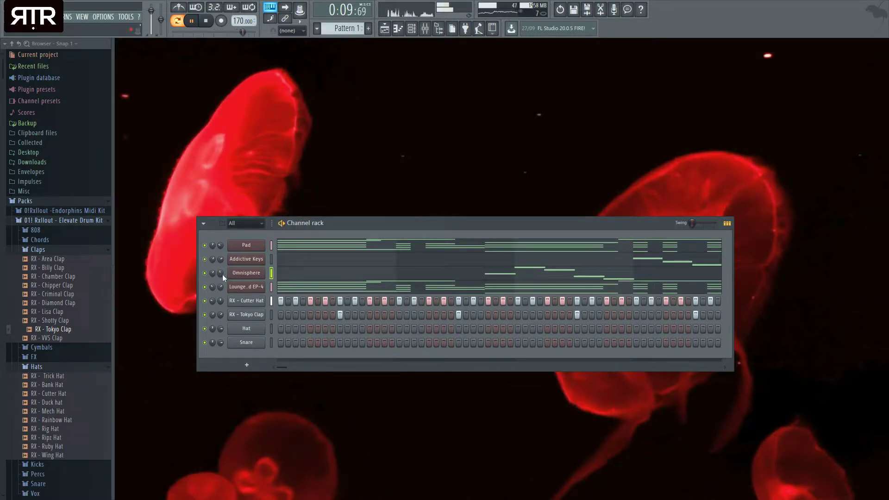
click(300, 276)
key(ctrl+a)
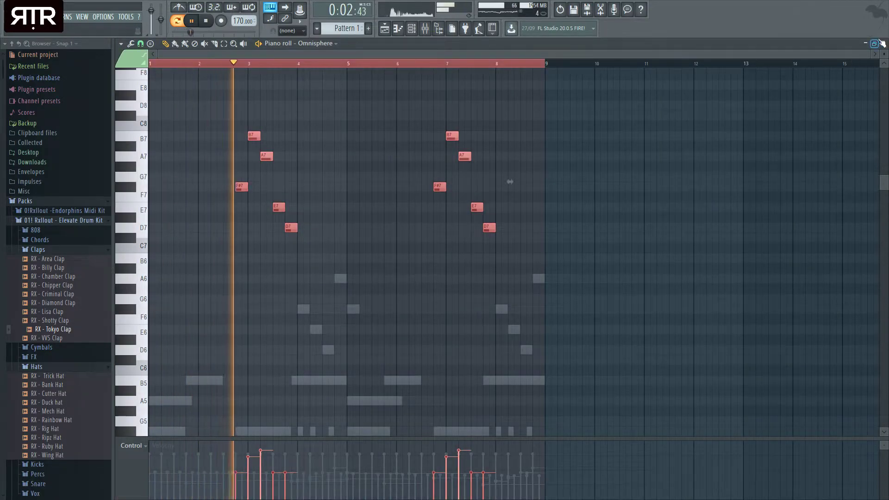
key(Escape)
click(422, 260)
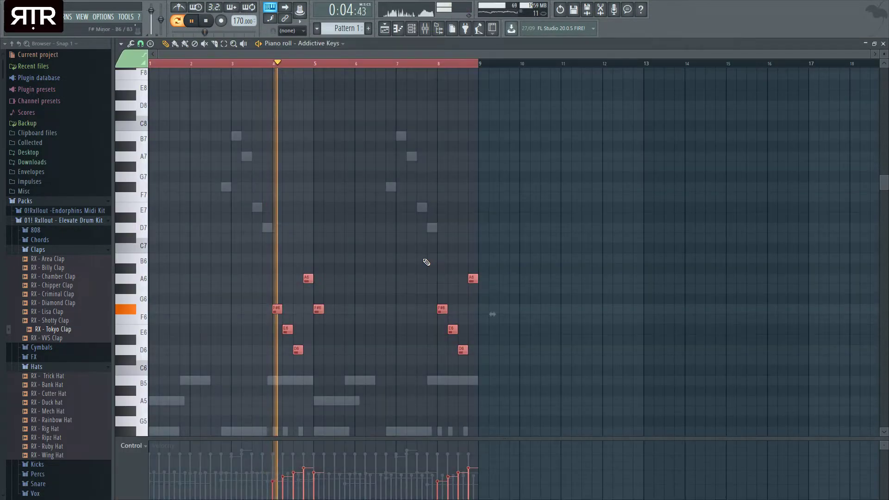
click(883, 44)
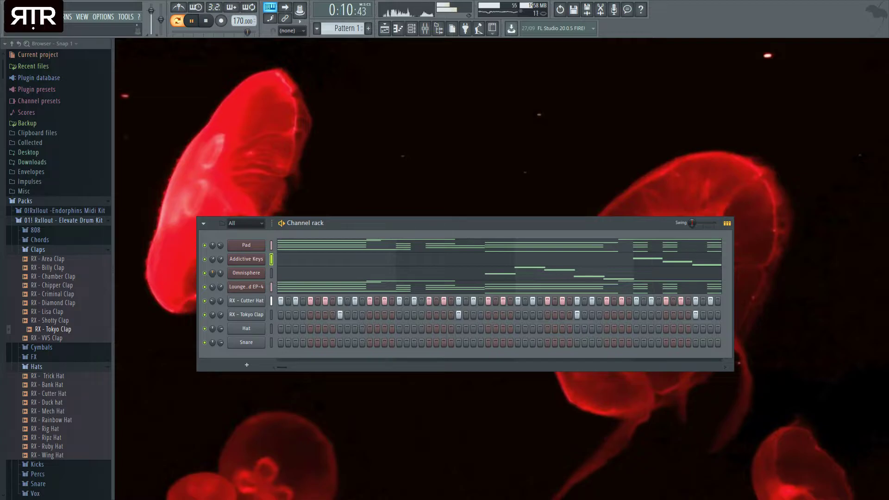
Adjust the vibrato rate of the Grand Noir preset in Addictive Keys and close the plugin.
click(246, 259)
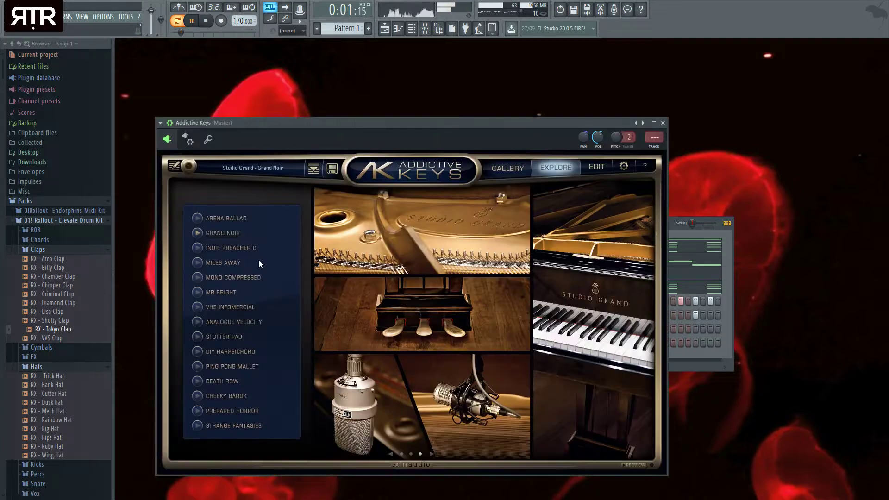
click(597, 168)
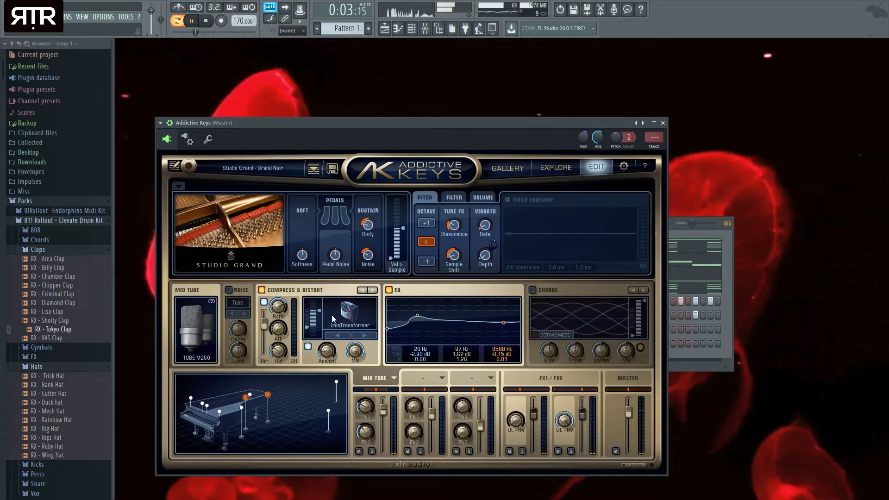
click(489, 230)
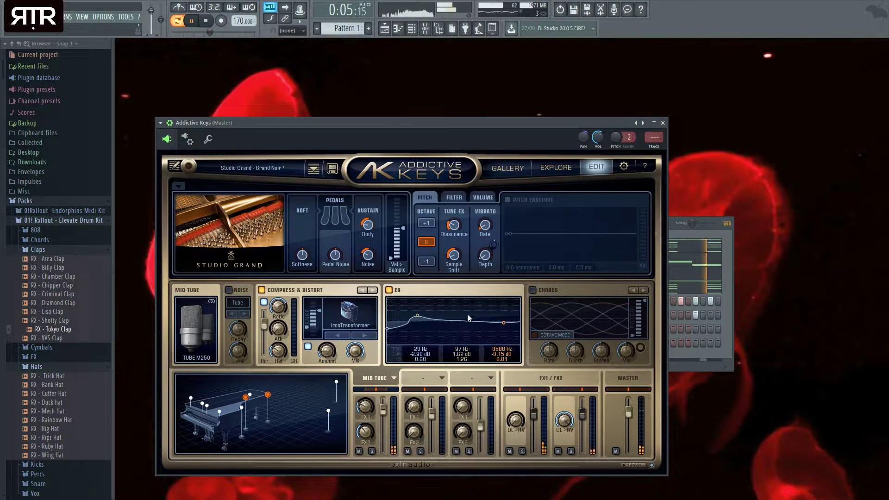
click(662, 121)
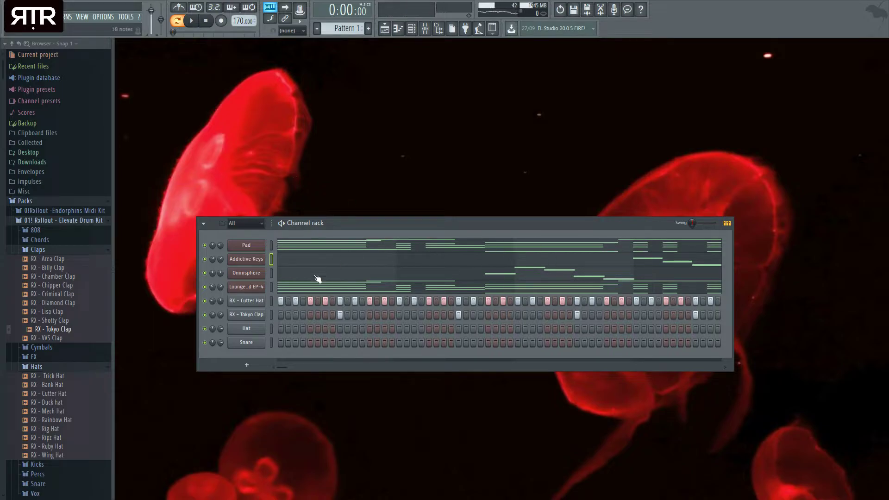
Load RX - Mercury 808 from the Elevate Drum Kit into the Hat channel.
click(65, 231)
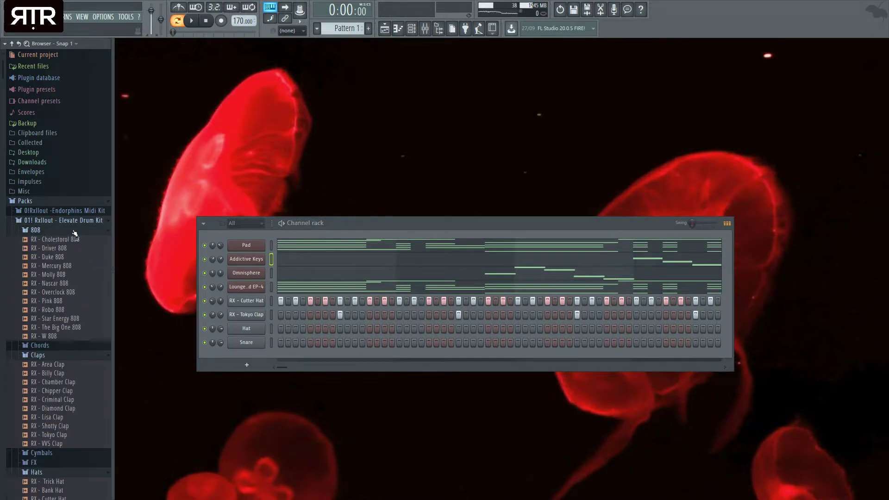
click(74, 265)
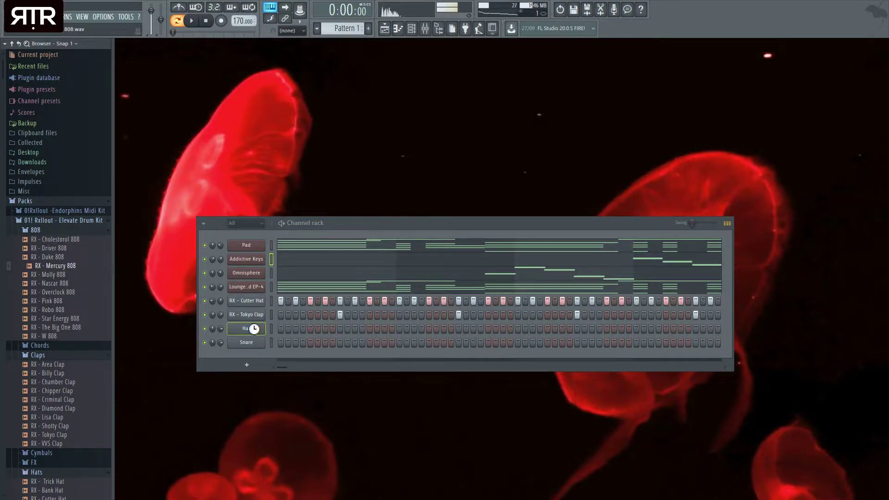
drag(252, 328, 252, 328)
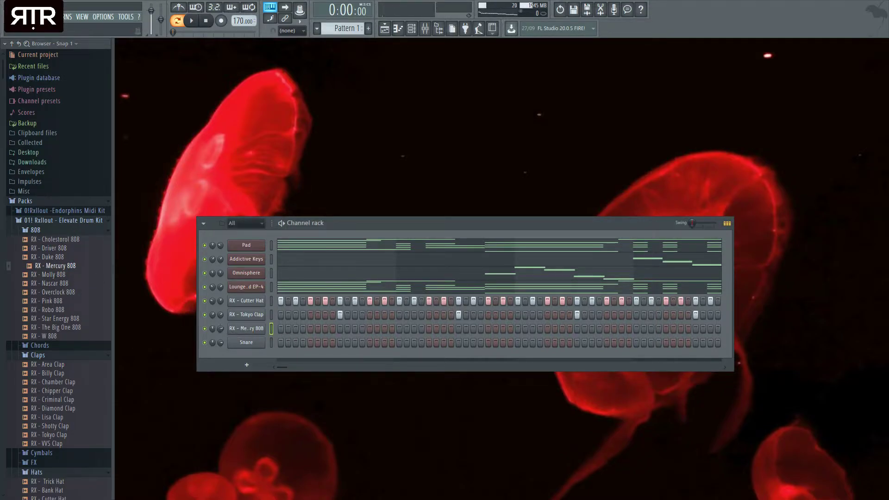
Insert RX - Perfect Kick as a channel above the 808 with a hit on step 1, and start playback.
click(45, 231)
scroll(68, 362, down, 2)
click(52, 413)
click(61, 430)
scroll(68, 389, down, 4)
click(70, 378)
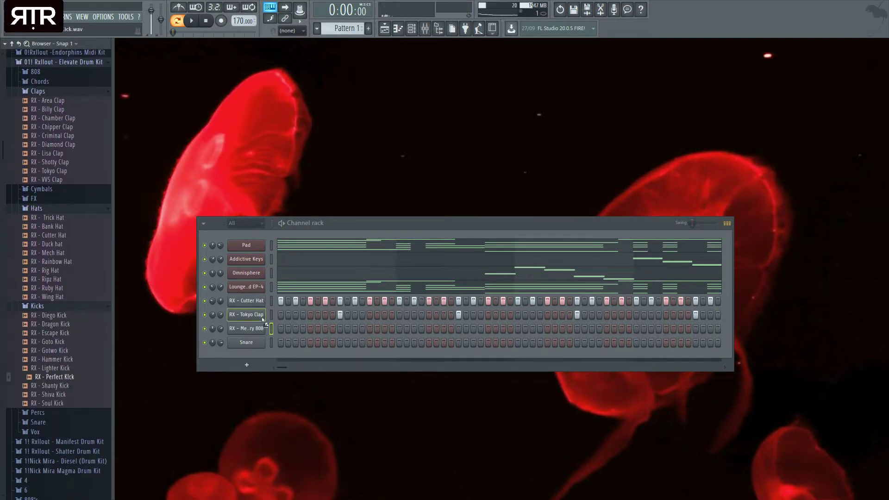
drag(258, 327, 258, 328)
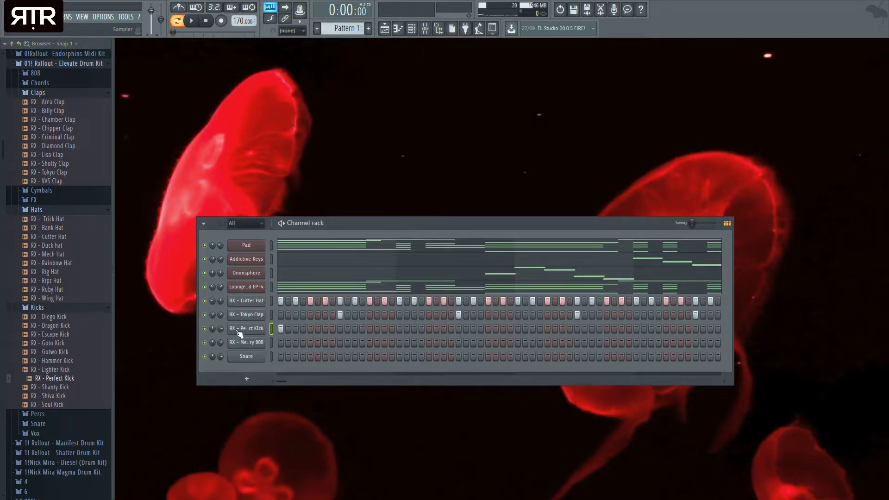
key(space)
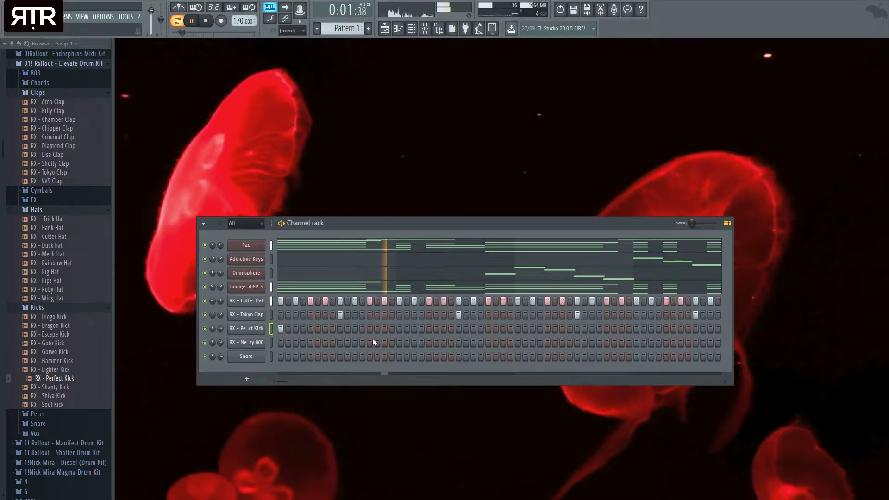
Place an RX - Mercury 808 hit on step 1 and audition the pattern.
key(space)
key(space)
key(space)
key(space)
click(280, 342)
key(space)
key(space)
key(F7)
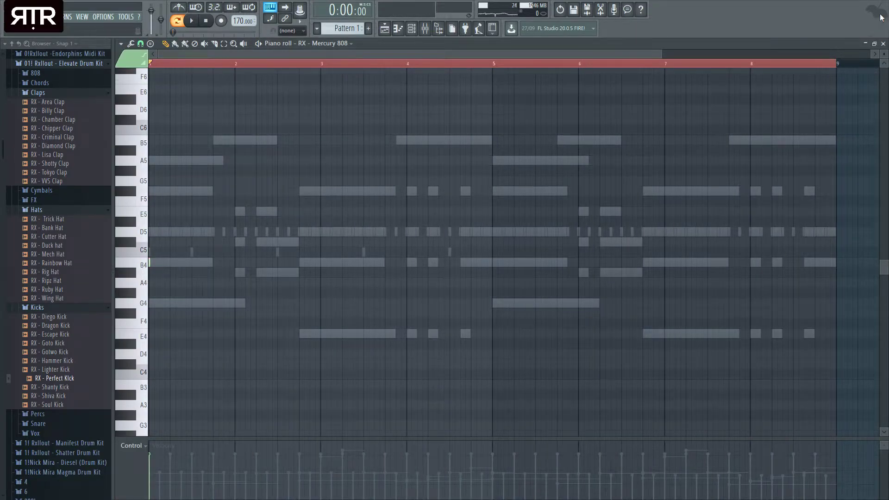
click(884, 41)
Inspect the 808's waveform in Edison and the envelope and root note in its channel settings.
click(251, 342)
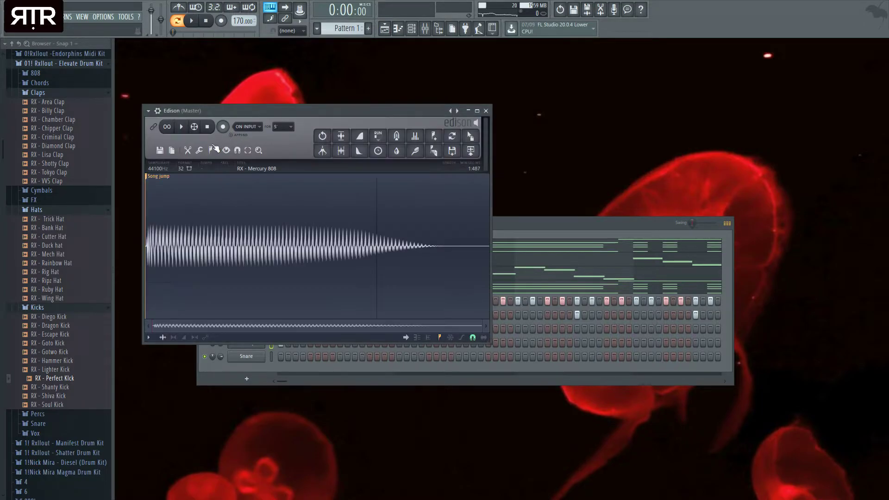
click(486, 111)
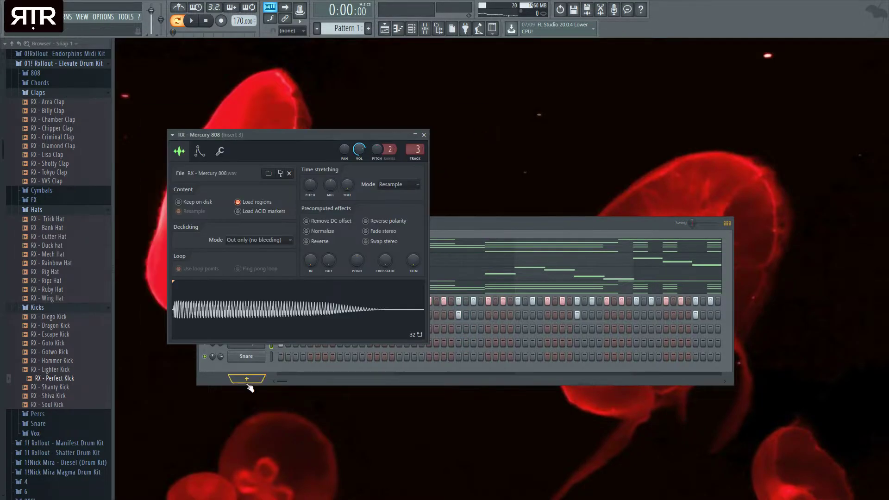
click(199, 151)
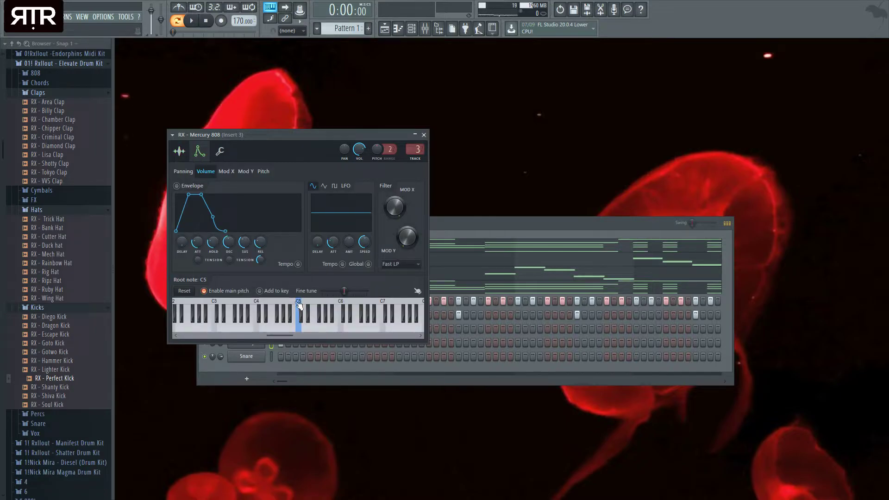
click(423, 134)
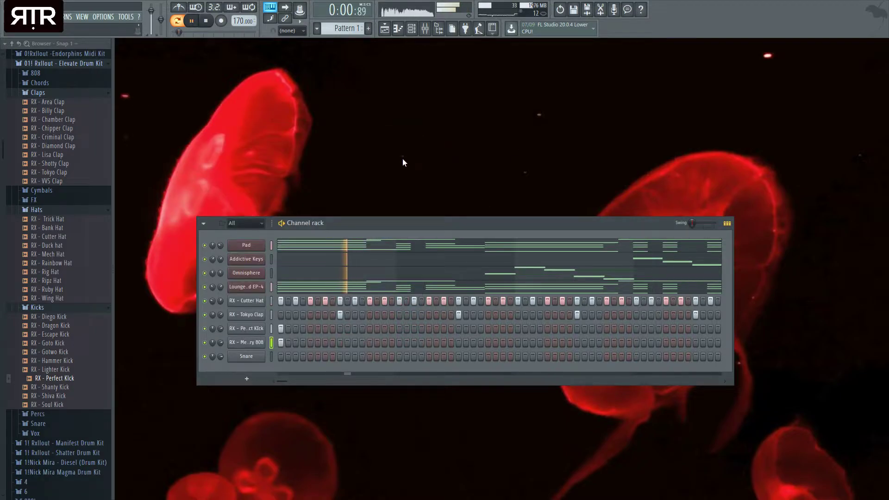
In the 808's piano roll, set the opening note to G4 and add an E4 on the last beat of bar 2.
key(space)
click(250, 343)
click(281, 343)
key(F7)
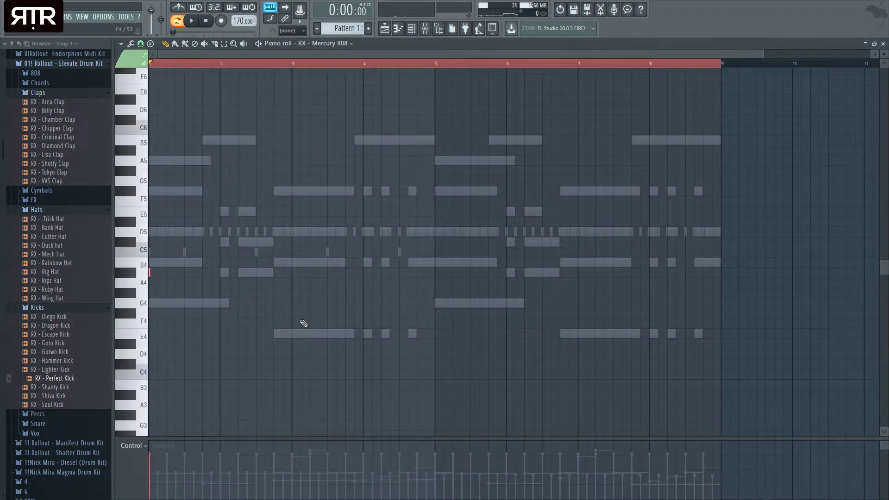
key(space)
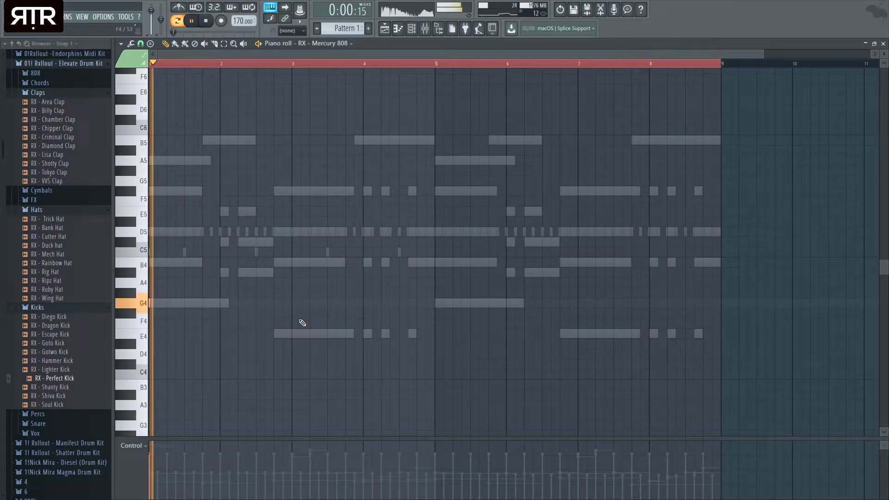
click(280, 334)
key(space)
key(space)
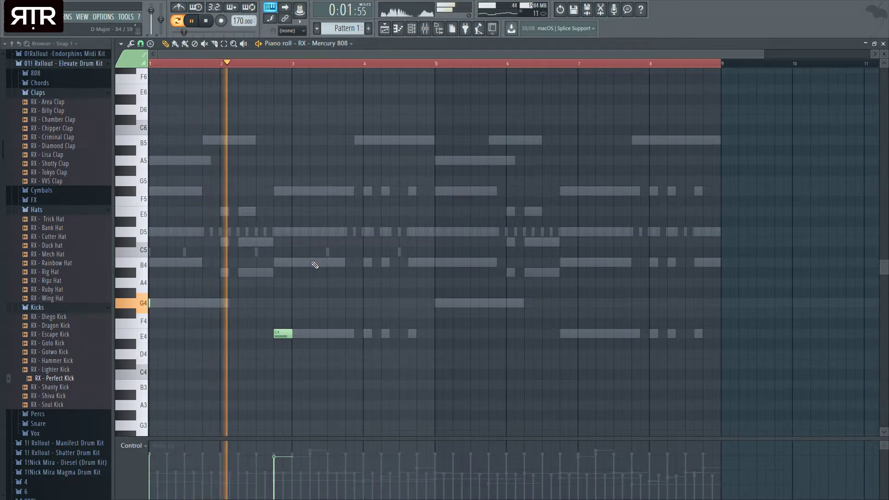
Add an 808 note on E4 at the last beat of bar 3 and one on G4 at the start of bar 5.
click(352, 333)
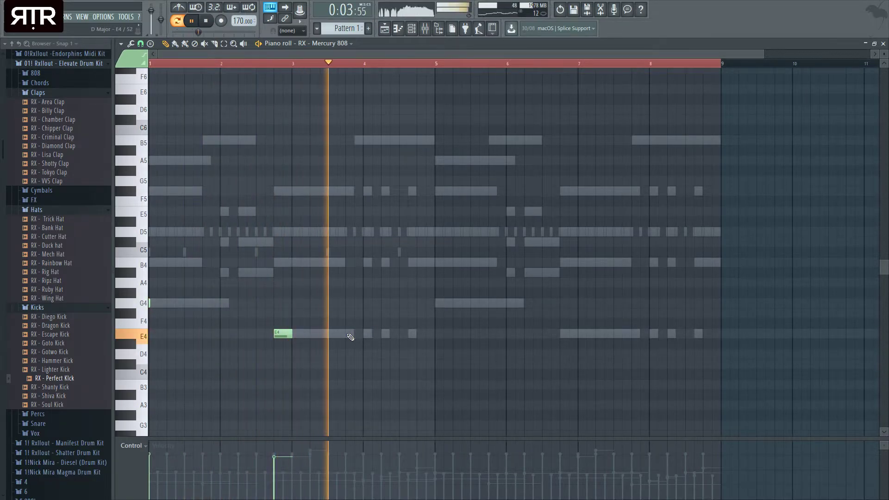
click(436, 231)
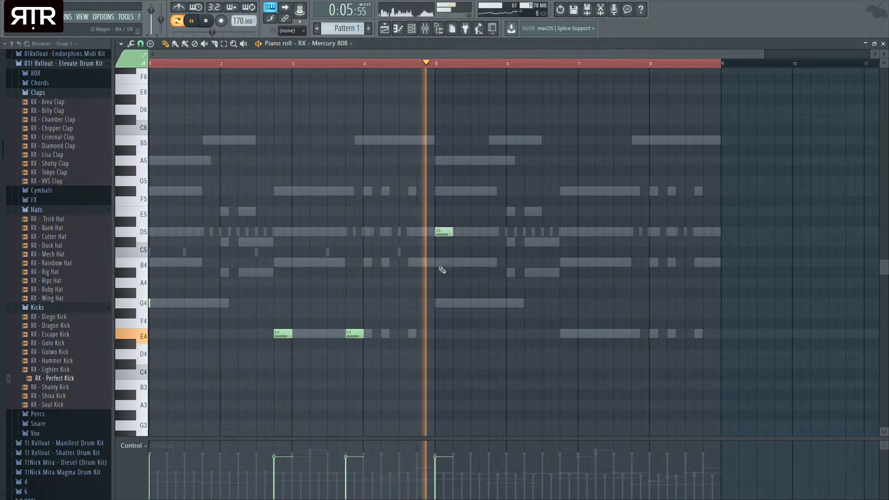
drag(443, 231, 444, 303)
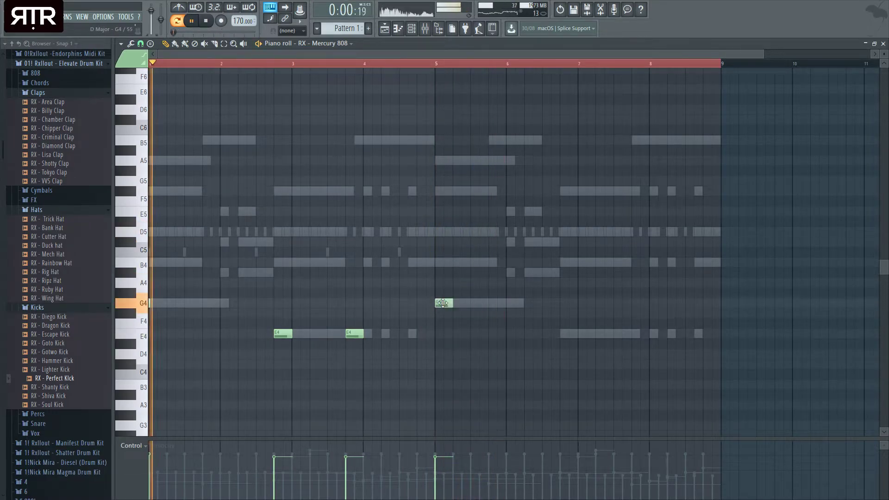
Transpose all the 808 notes up two octaves and deselect them.
key(ctrl+a)
key(ctrl+Up)
key(ctrl+Up)
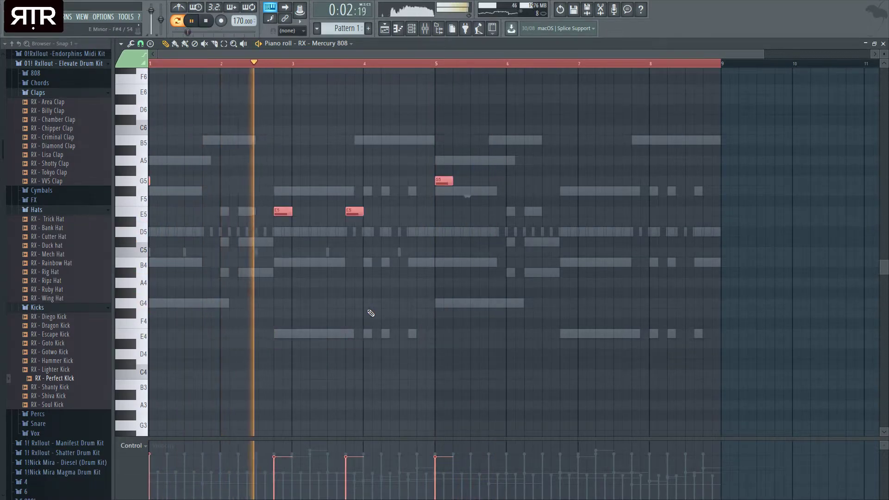
scroll(375, 311, up, 3)
ctrl+click(414, 324)
scroll(435, 306, up, 2)
Add a D7 note on beat 3 of bar 4 and move the G6 note from bar 5 to the last beat of bar 4.
key(space)
click(403, 134)
drag(407, 135, 403, 135)
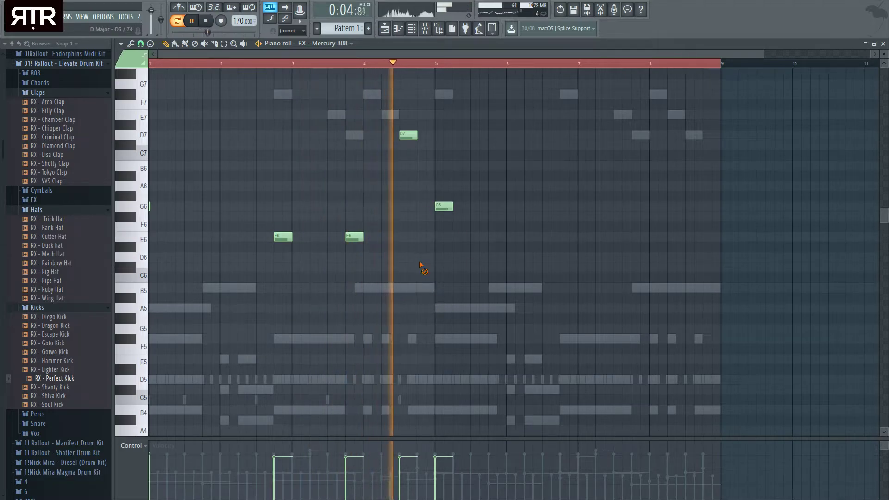
key(space)
key(space)
drag(446, 207, 429, 207)
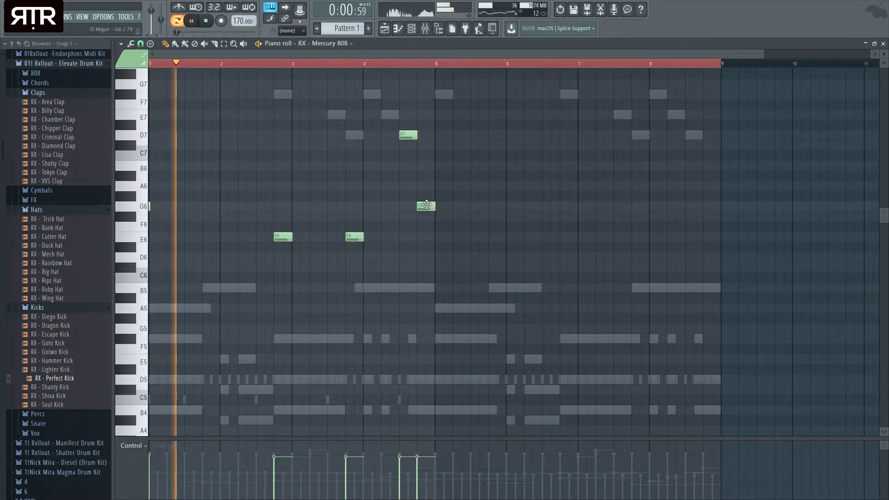
Duplicate the four-bar 808 line and align the copy to start at bar 5.
key(ctrl+a)
key(ctrl+b)
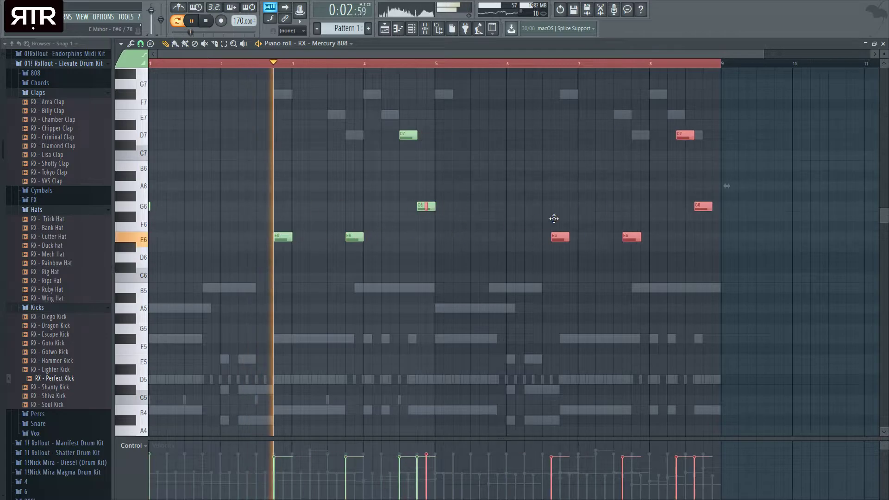
ctrl+click(494, 329)
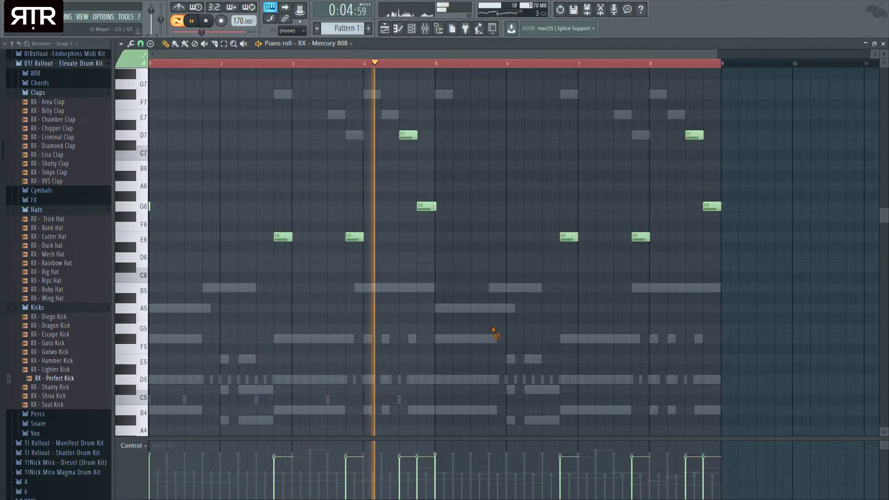
key(space)
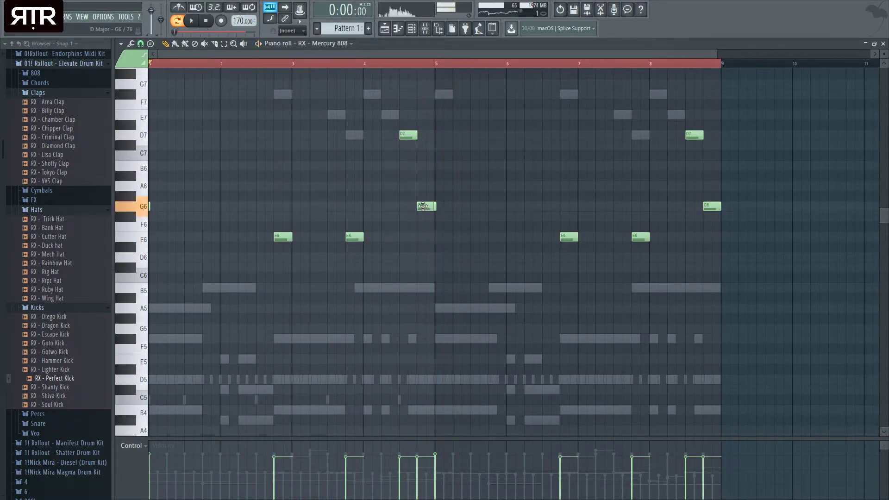
Transpose all the 808 notes down one octave and lower the closing notes of bars 4 and 8 to F#5.
key(ctrl+a)
key(ctrl+Down)
scroll(484, 314, down, 2)
scroll(484, 314, down, 1)
ctrl+click(485, 314)
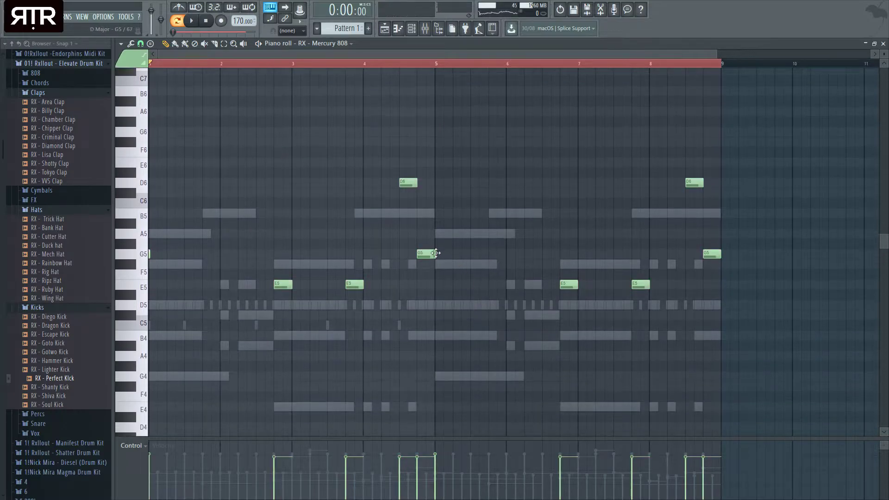
drag(718, 259, 717, 274)
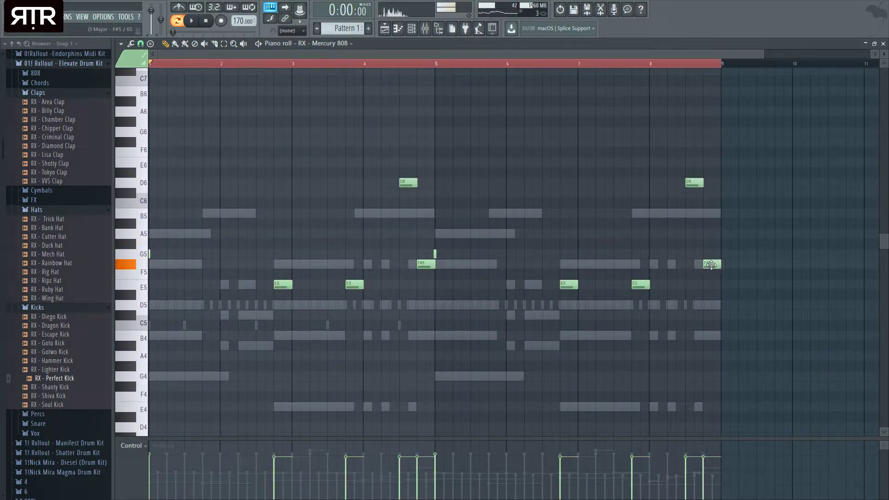
Transpose the full 808 line down another octave and play it back.
key(space)
key(ctrl+a)
key(space)
key(ctrl+Down)
key(space)
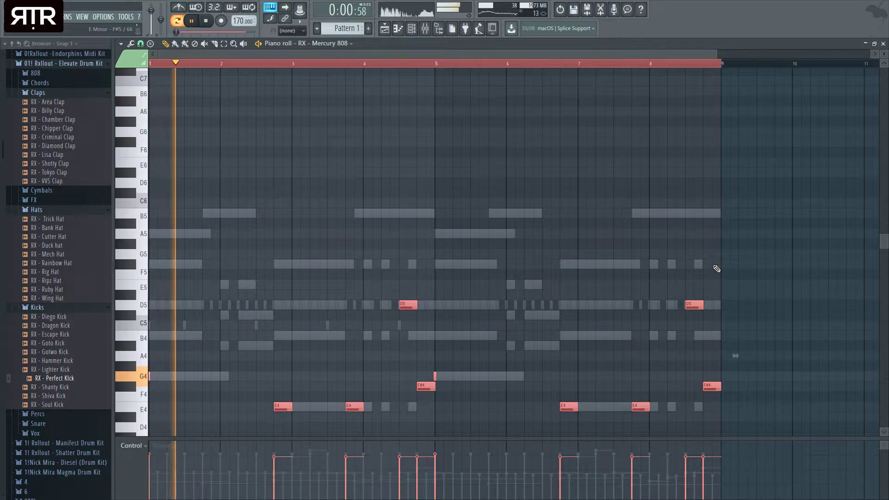
Review the 808's sample settings and its piano roll notes during playback.
click(882, 43)
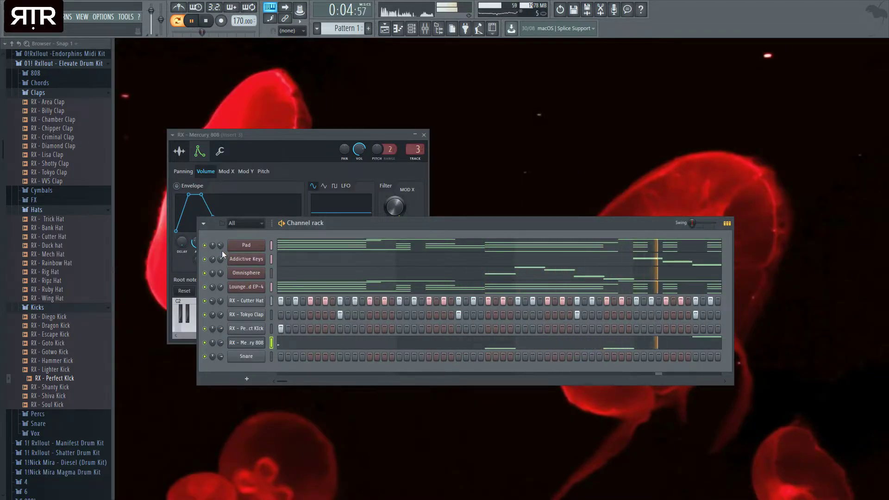
click(255, 345)
click(179, 152)
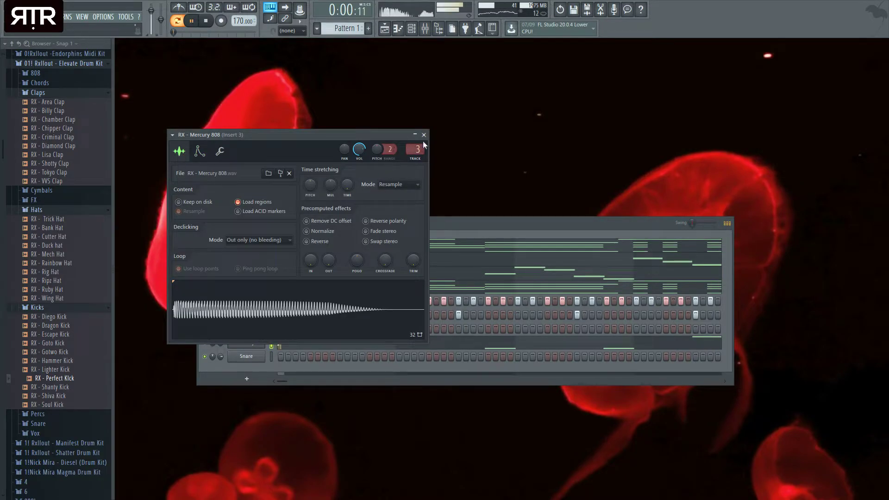
click(451, 223)
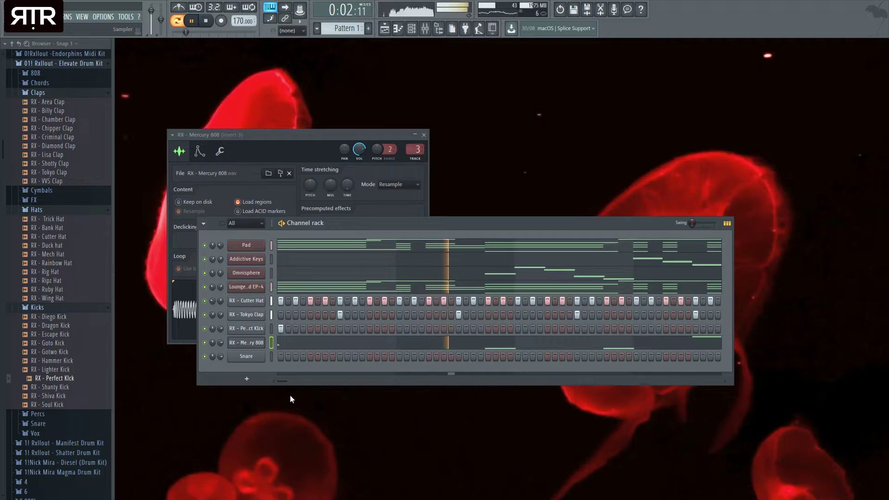
click(452, 347)
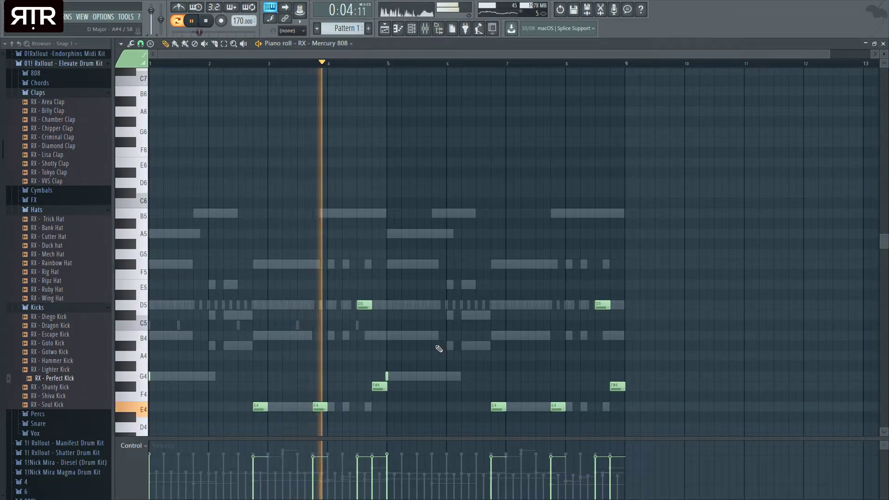
scroll(485, 374, down, 1)
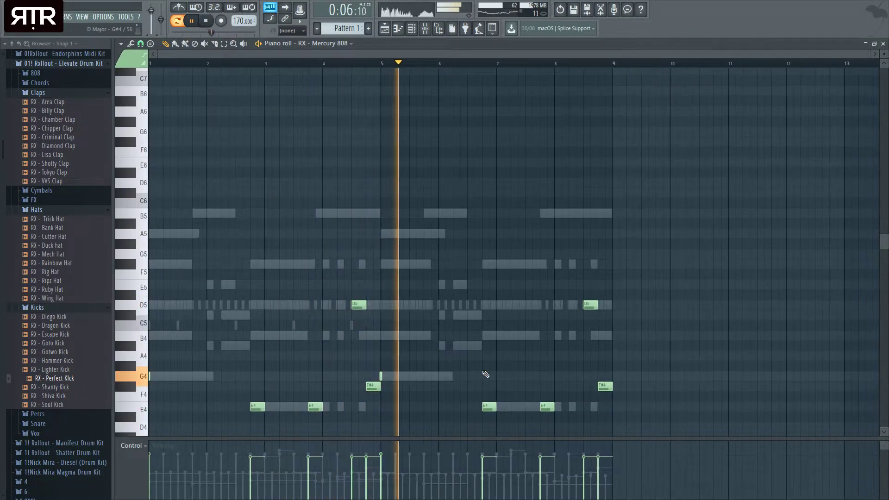
key(F7)
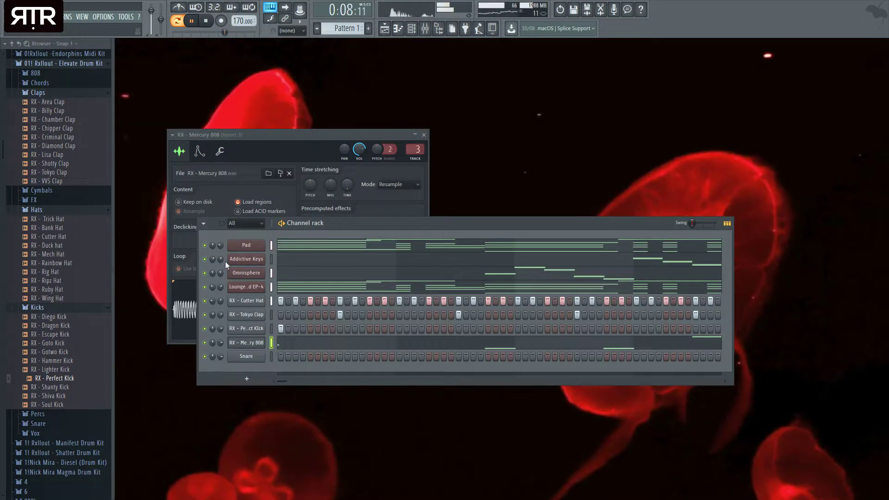
Check the Classical Soprano Eh-Oh patch in Omnisphere, close the plugin and stop playback.
click(237, 272)
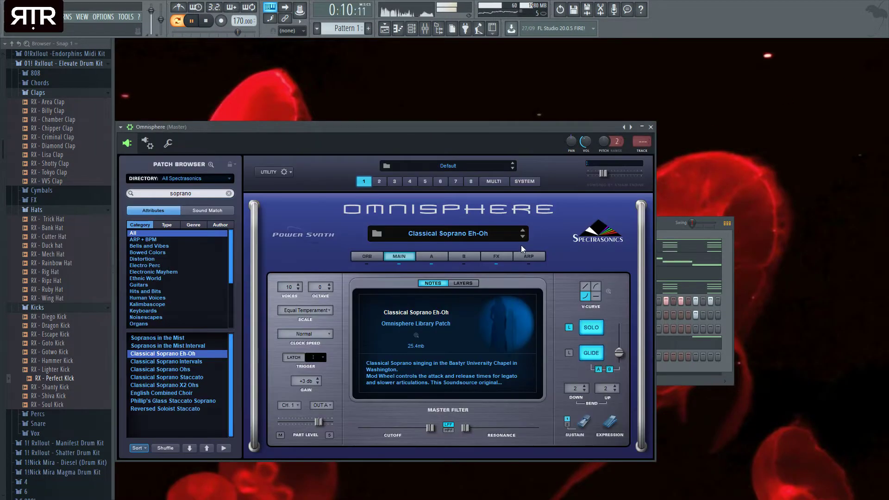
click(650, 127)
key(space)
Slice the overhang off the last 808 note so it ends exactly at bar 9, and close the piano roll.
click(387, 343)
scroll(674, 289, down, 2)
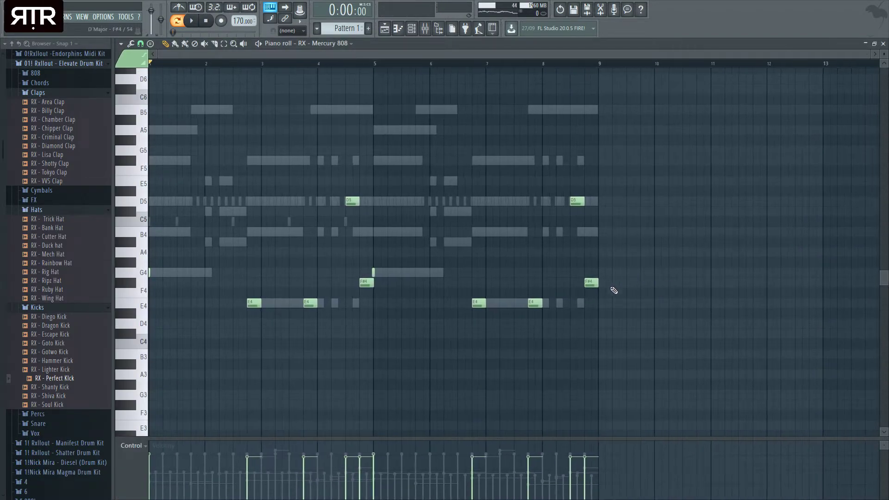
scroll(620, 287, up, 5)
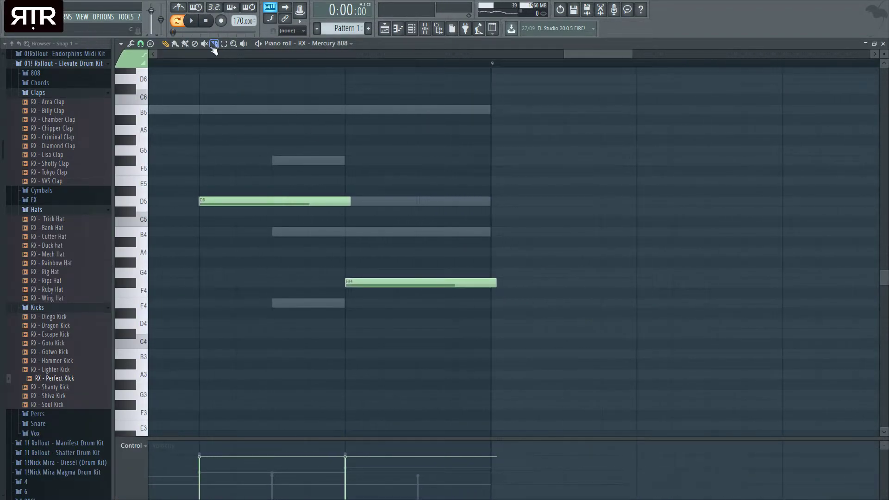
drag(471, 259, 496, 309)
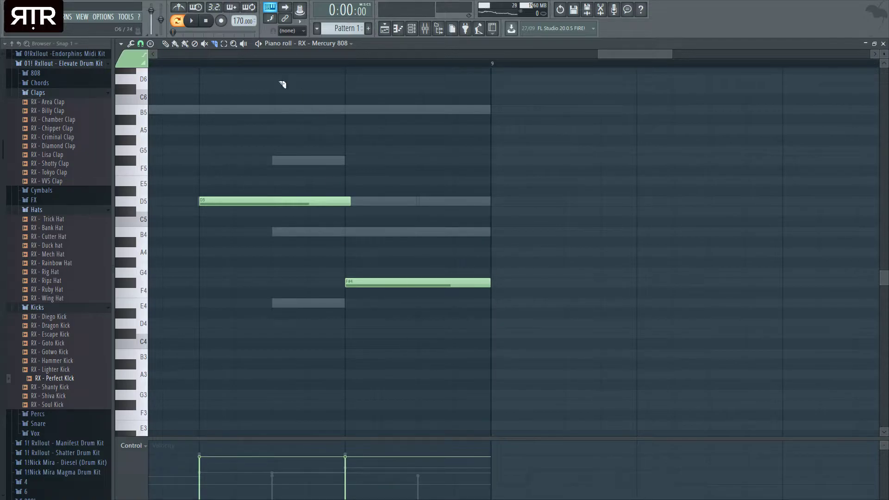
click(883, 44)
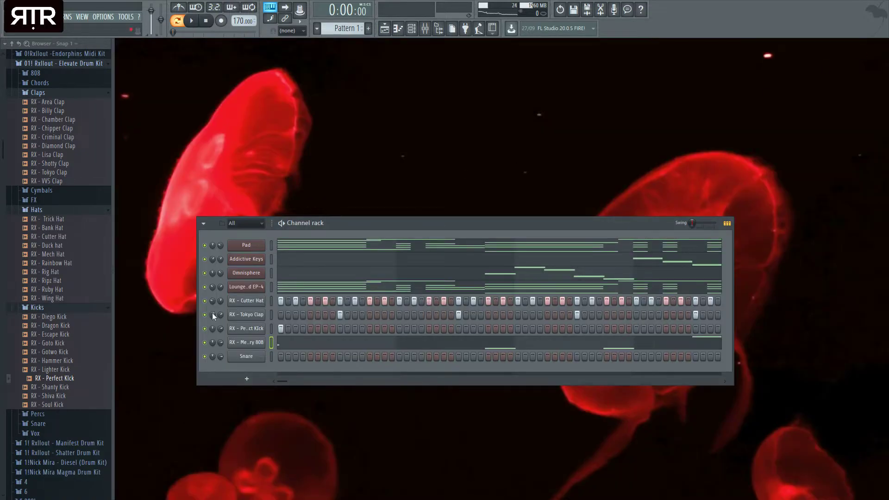
Audition the snares in the Elevate Drum Kit and load RX - Bucks Snare onto the Snare channel.
drag(264, 388, 285, 378)
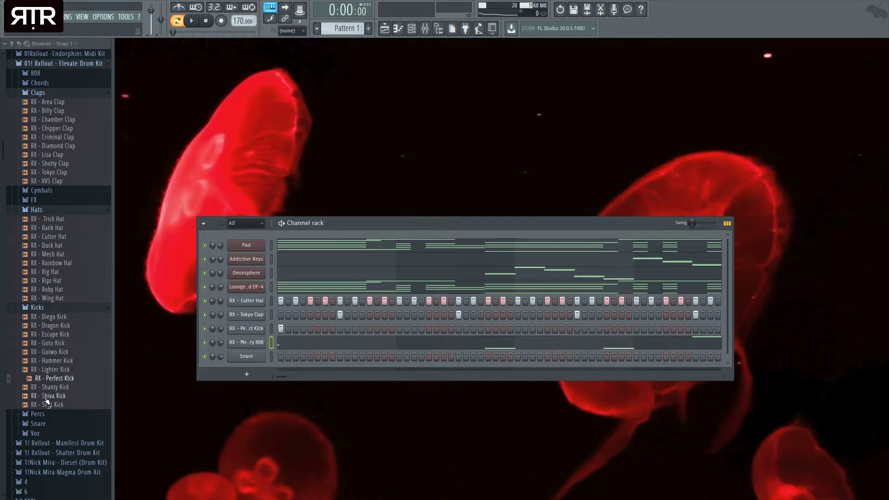
click(38, 423)
click(69, 398)
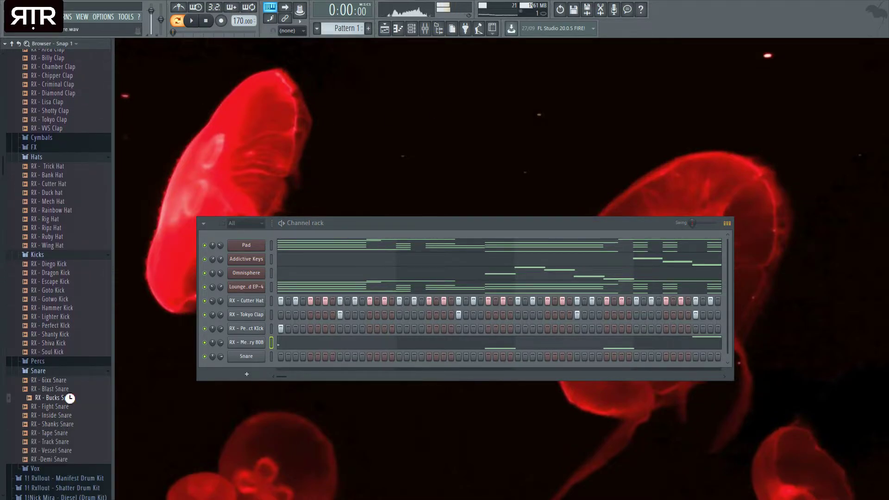
click(69, 424)
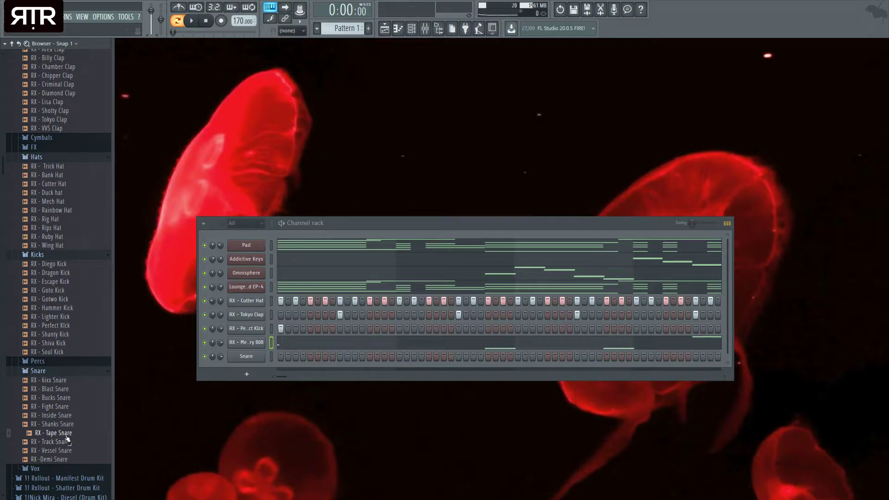
key(Up)
key(Up)
key(Up)
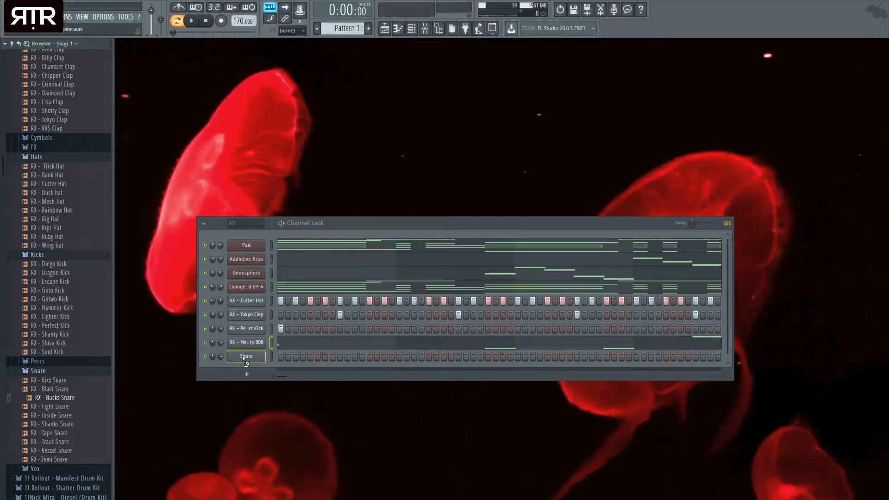
drag(246, 361, 246, 357)
Place Bucks Snare hits on steps 19, 51 and 59 while the pattern plays.
key(space)
click(414, 356)
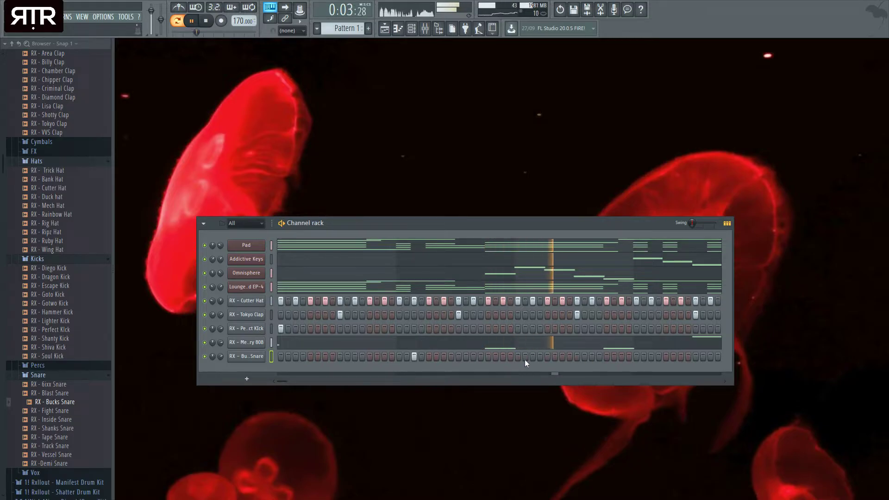
click(650, 356)
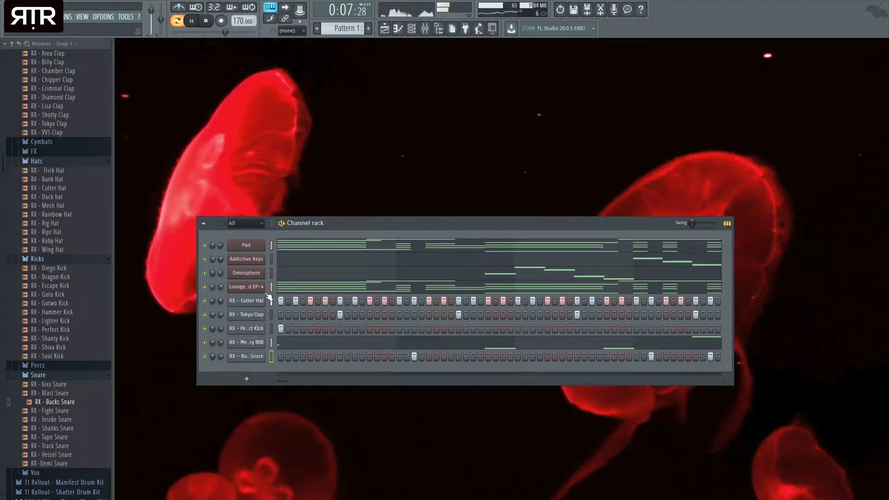
Expand the drum kit's Cymbals folder to look through its samples.
scroll(35, 266, up, 6)
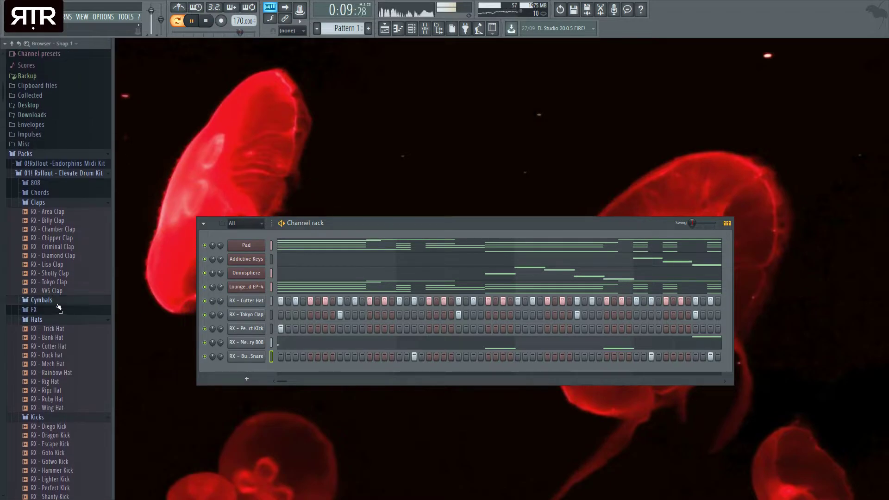
click(60, 299)
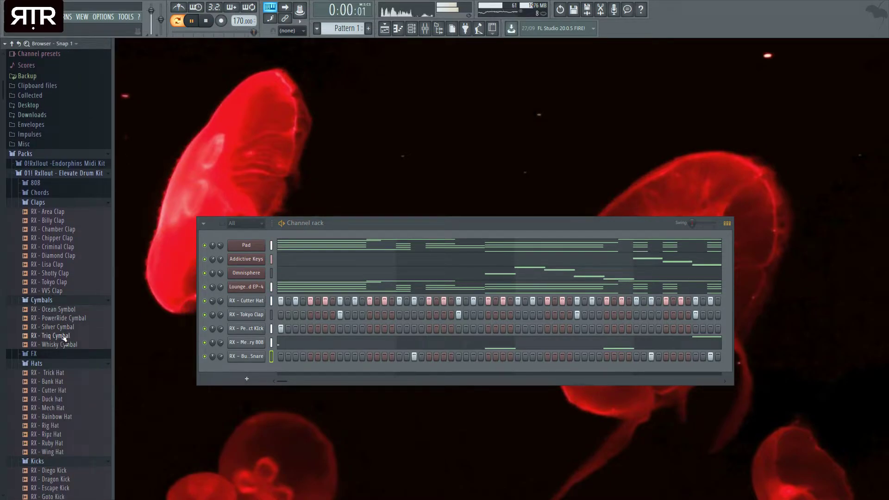
drag(222, 328, 221, 323)
Restart playback and add Perfect Kick hits on steps 11, 23, 39 and 55.
key(space)
key(space)
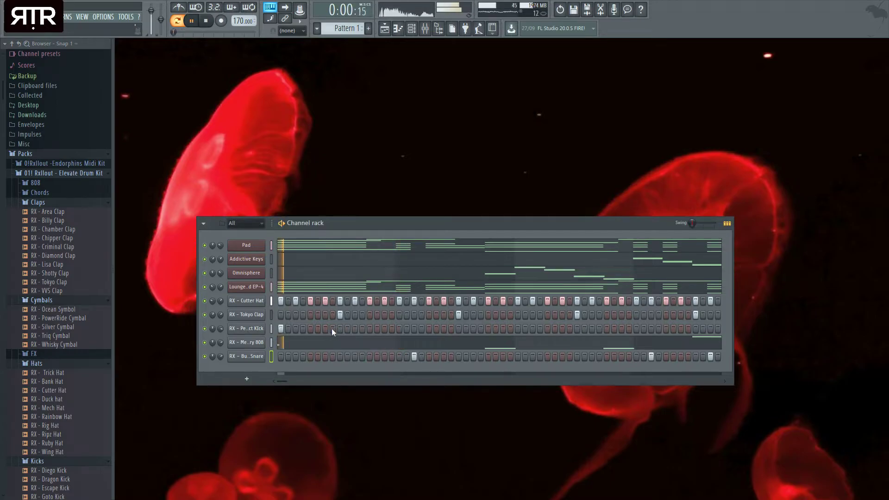
click(355, 328)
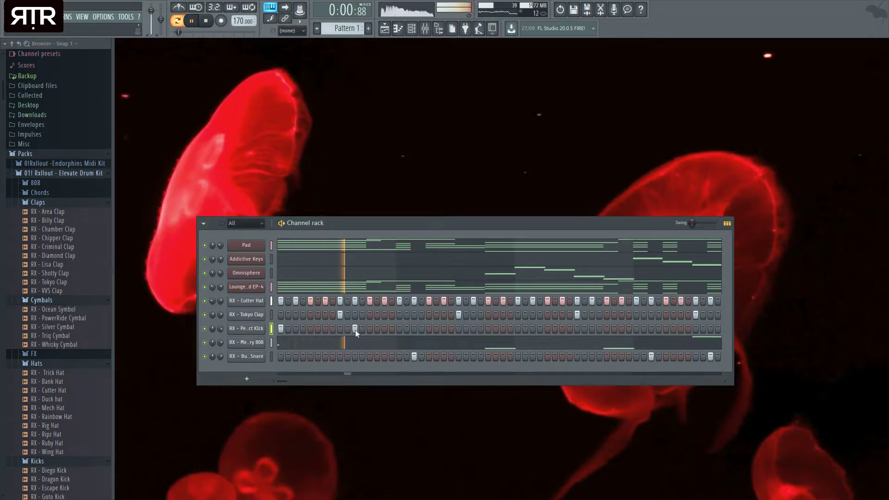
click(443, 329)
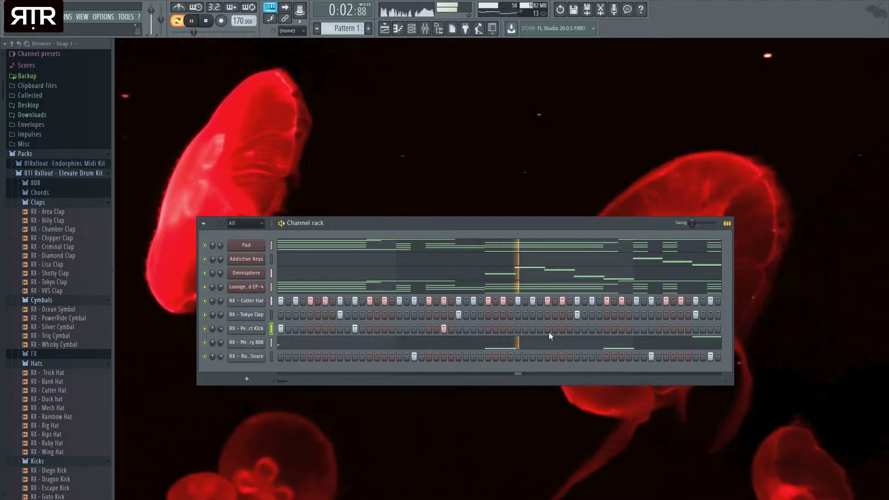
click(562, 329)
click(679, 329)
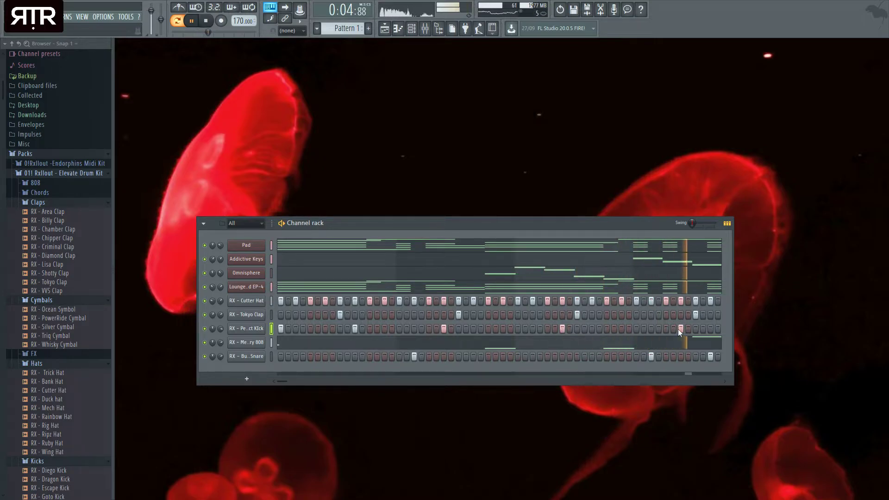
Review the Cutter Hat channel's arpeggiator and echo delay settings, and close its window.
click(246, 301)
click(195, 129)
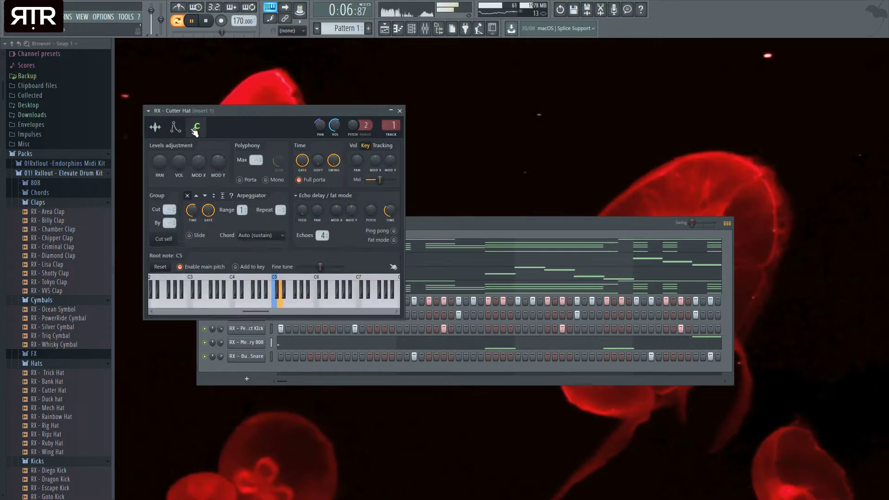
click(400, 111)
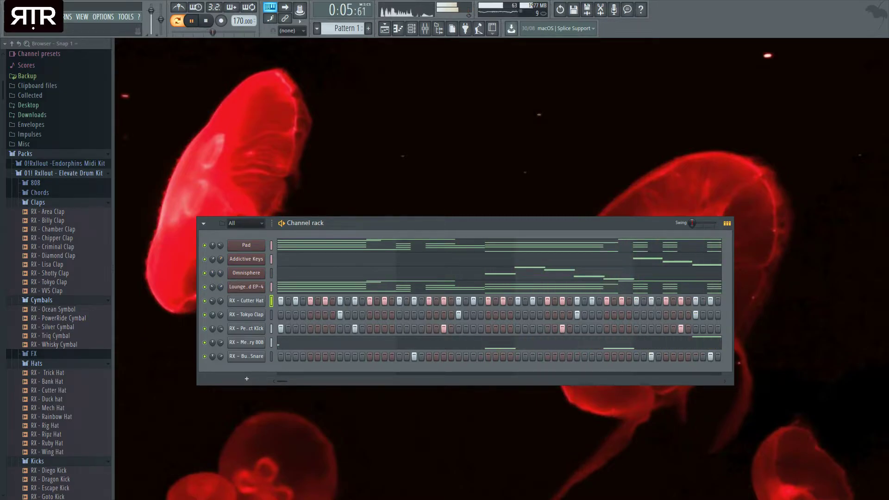
Find RX - Humm Vox in the kit's Vox samples, add it as a new channel and stop playback.
scroll(59, 336, down, 12)
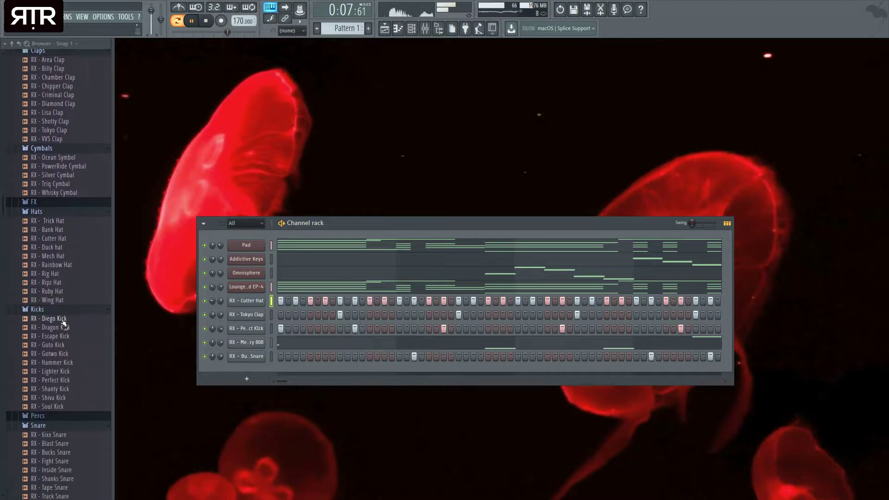
scroll(76, 342, down, 1)
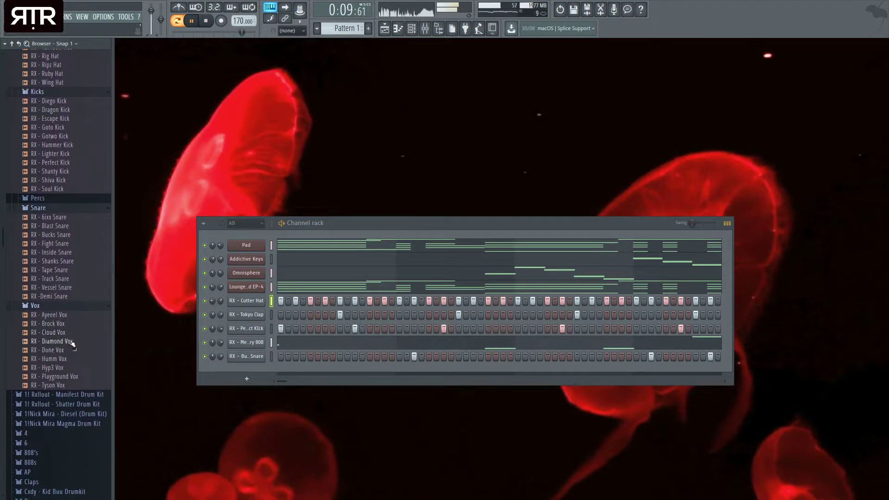
drag(247, 368, 248, 367)
key(space)
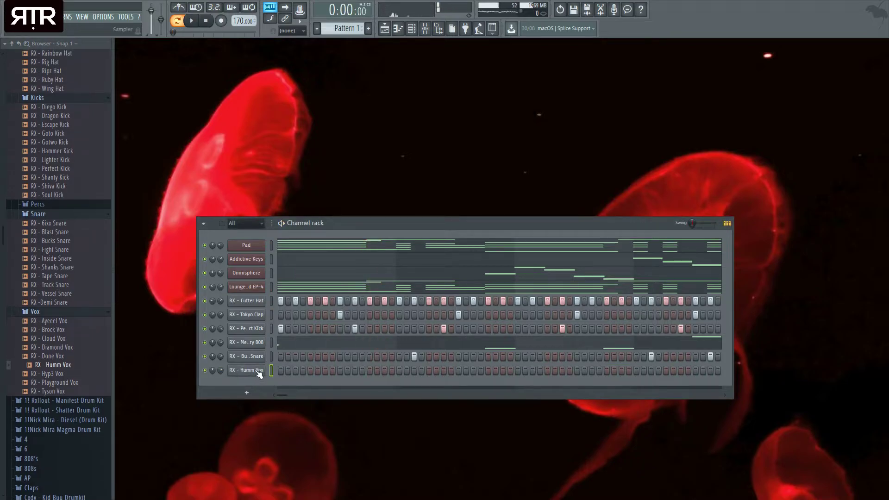
Place B4 Humm Vox notes on the last quarter of bars 4 and 8, and play them back.
key(F7)
click(402, 263)
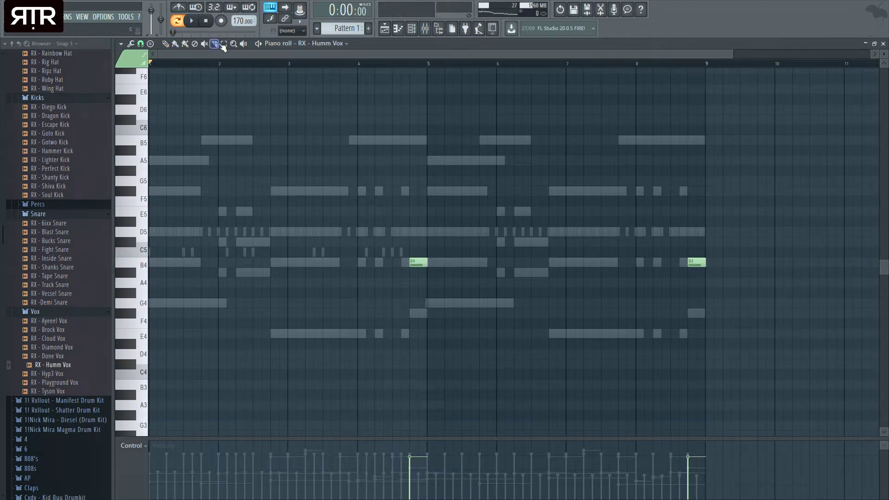
key(space)
key(F7)
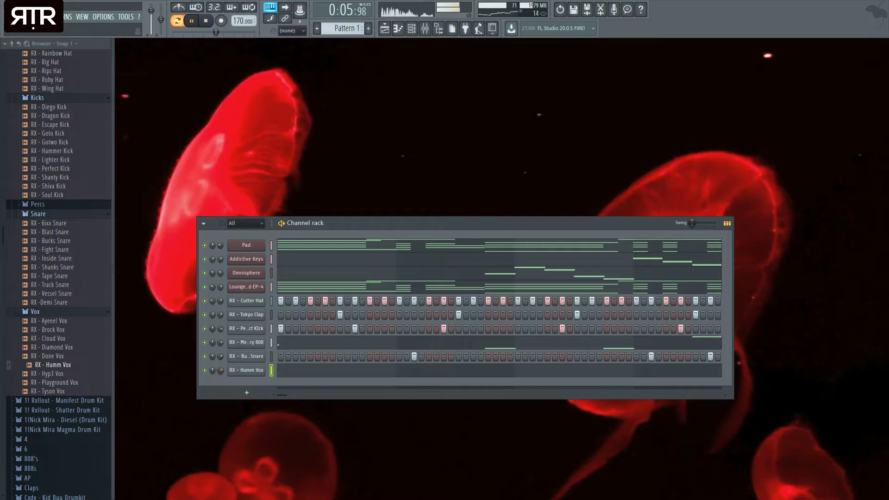
Lower the velocity of both Humm Vox notes and close the piano roll.
click(333, 374)
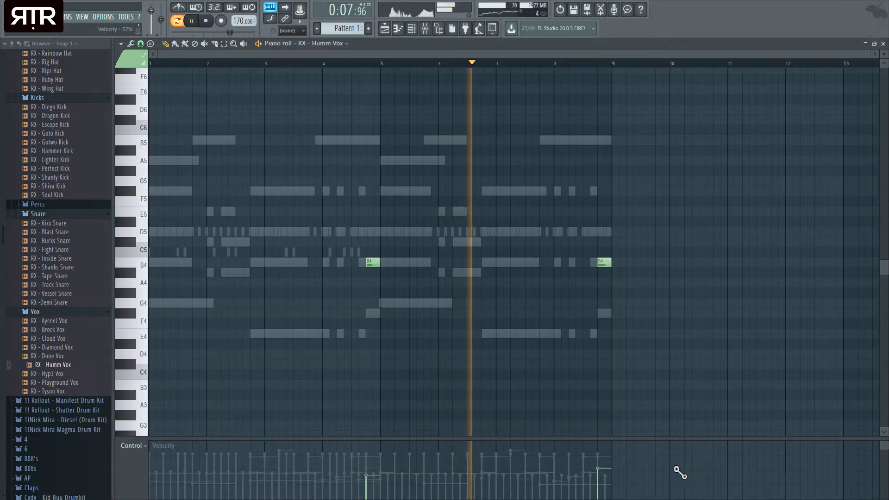
click(882, 43)
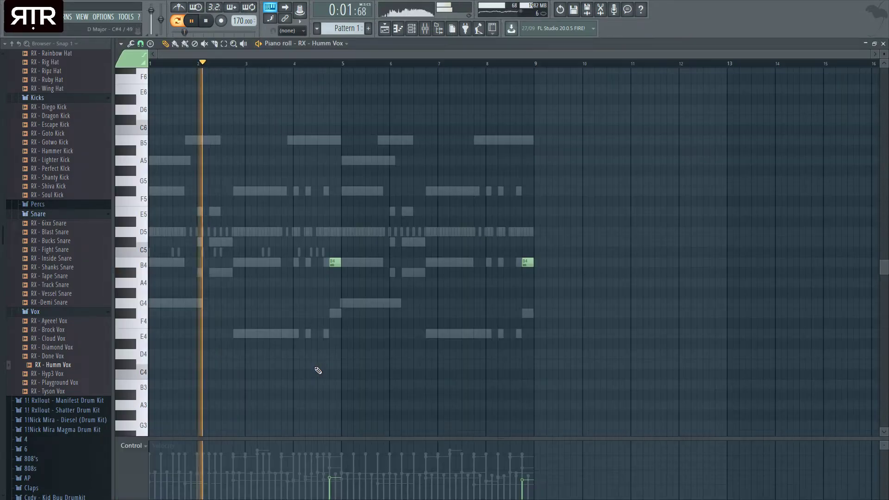
click(318, 370)
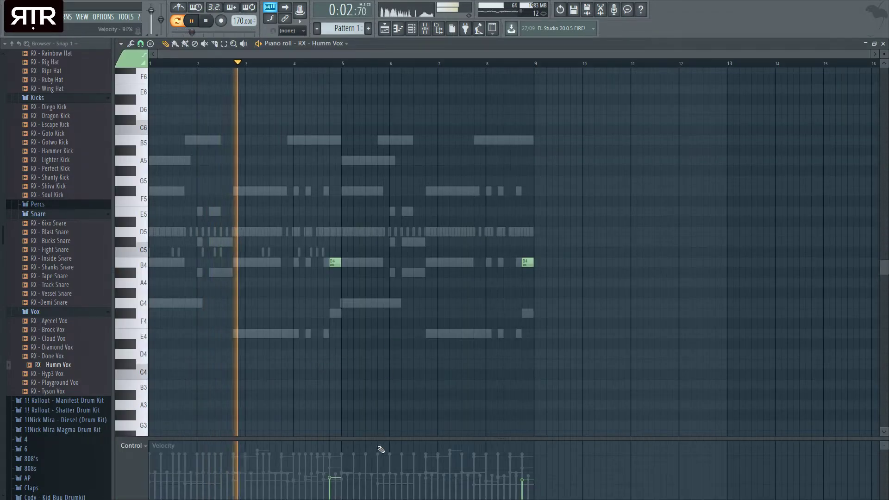
click(883, 44)
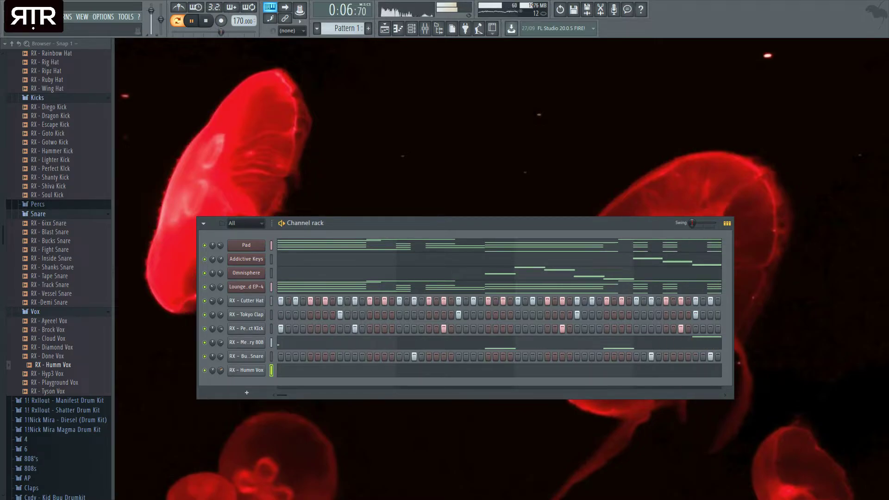
Audition samples in the kit's Percs folder and add RX - Clock Two Perc as a new channel.
scroll(69, 365, up, 4)
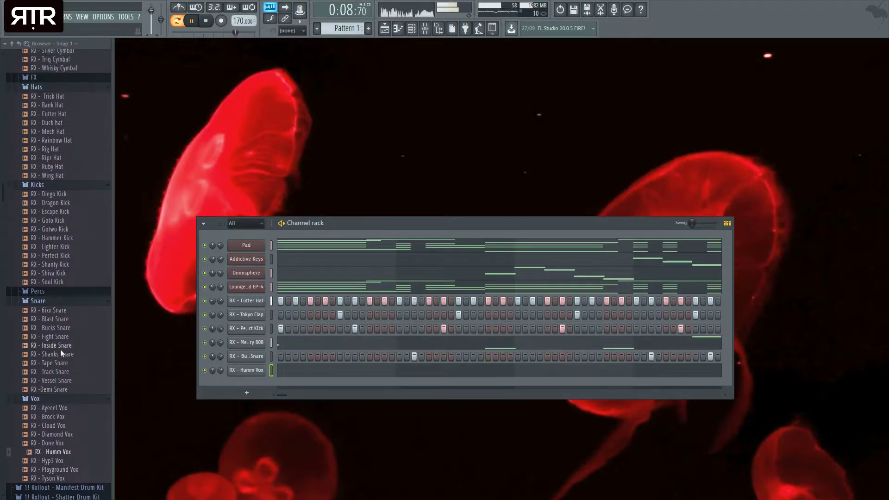
click(40, 310)
click(70, 363)
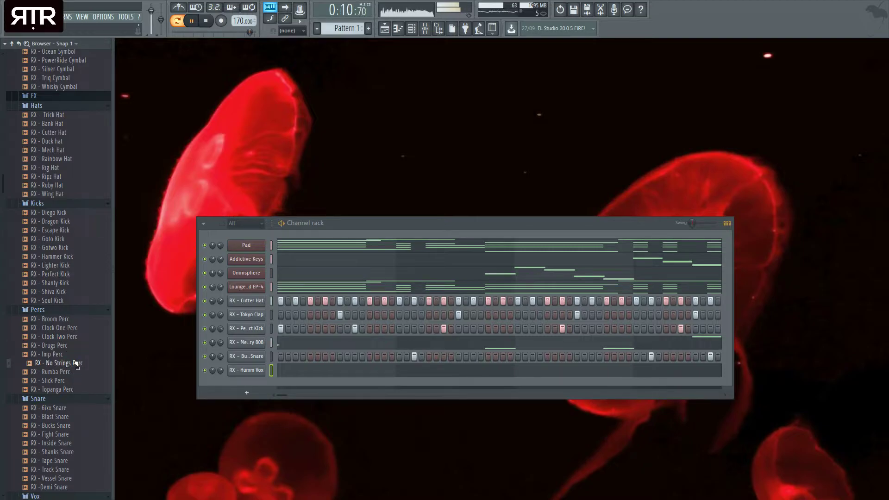
click(72, 337)
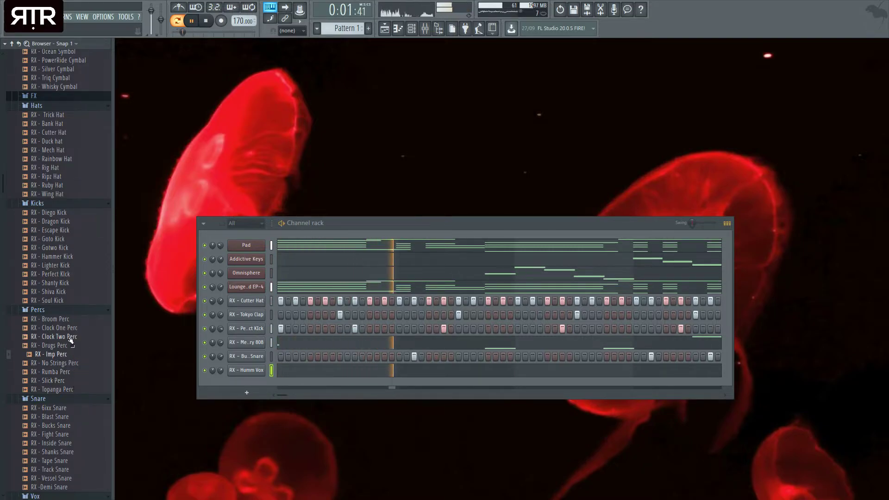
drag(72, 341, 259, 383)
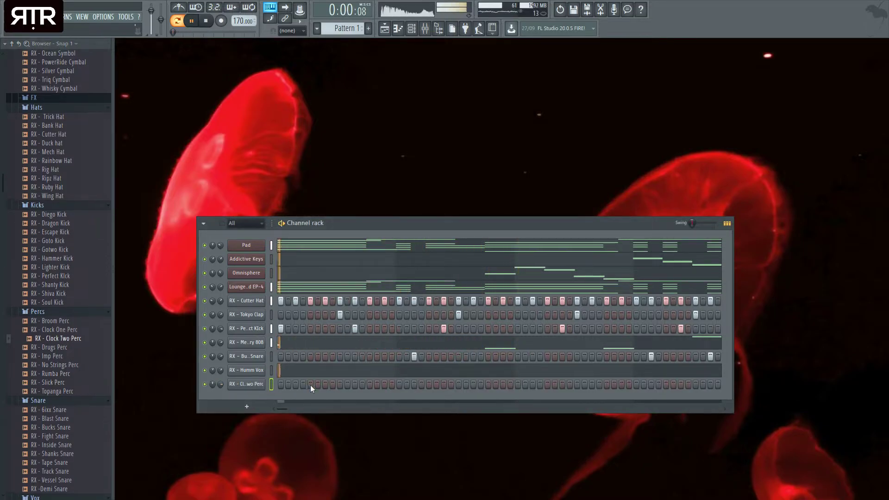
Place Clock Two Perc hits on steps 15 and 47 and play the pattern.
click(385, 383)
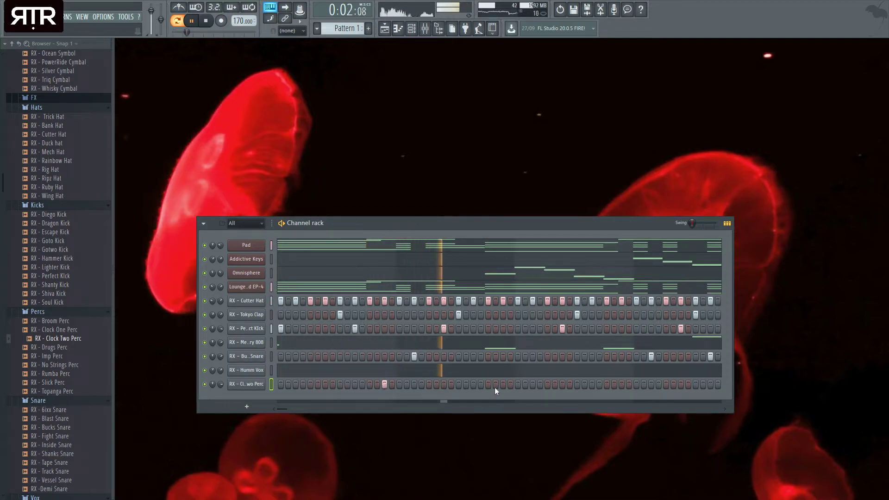
click(621, 385)
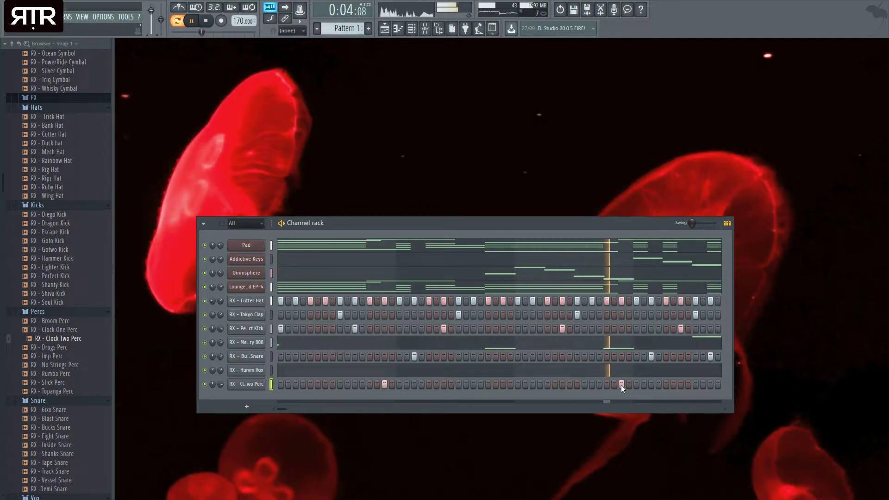
key(space)
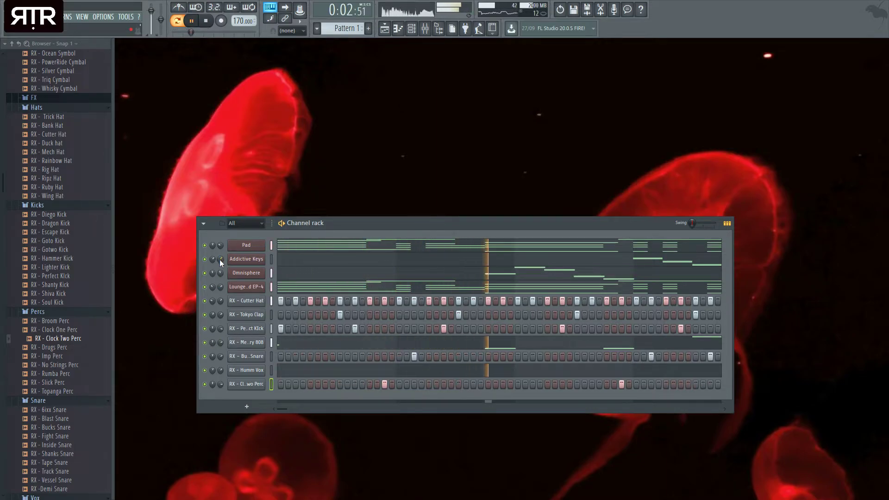
Inspect the Omnisphere melody notes in the piano roll during playback, and close it.
click(341, 276)
key(ctrl+a)
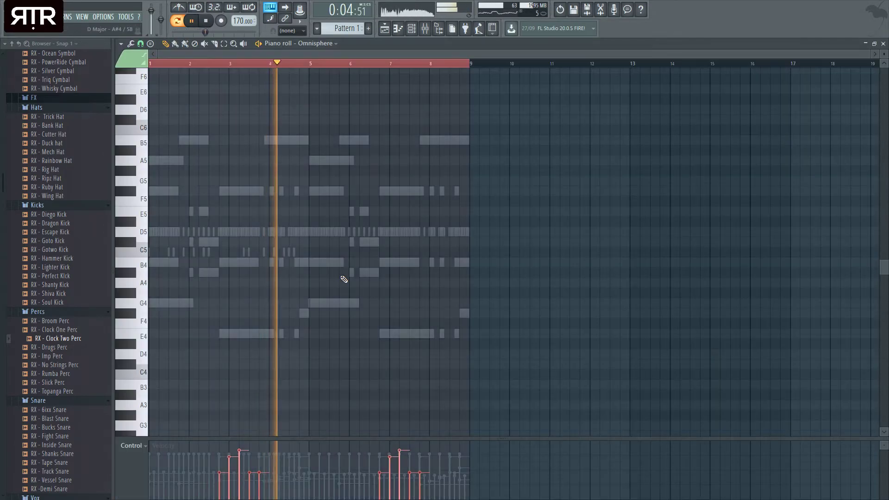
ctrl+right_click(338, 273)
ctrl+right_click(279, 309)
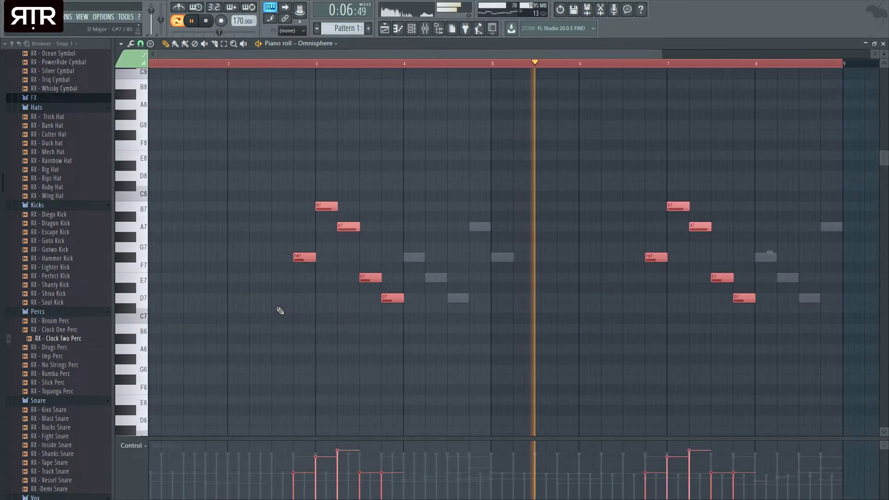
click(883, 44)
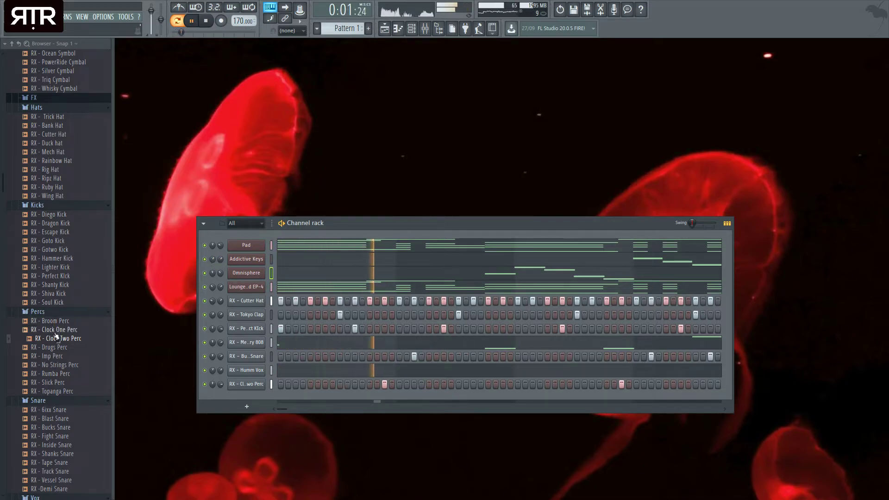
Stop playback and audition more of the kit's percussion samples.
click(60, 374)
scroll(60, 374, down, 1)
scroll(59, 375, down, 5)
click(53, 286)
key(space)
click(64, 287)
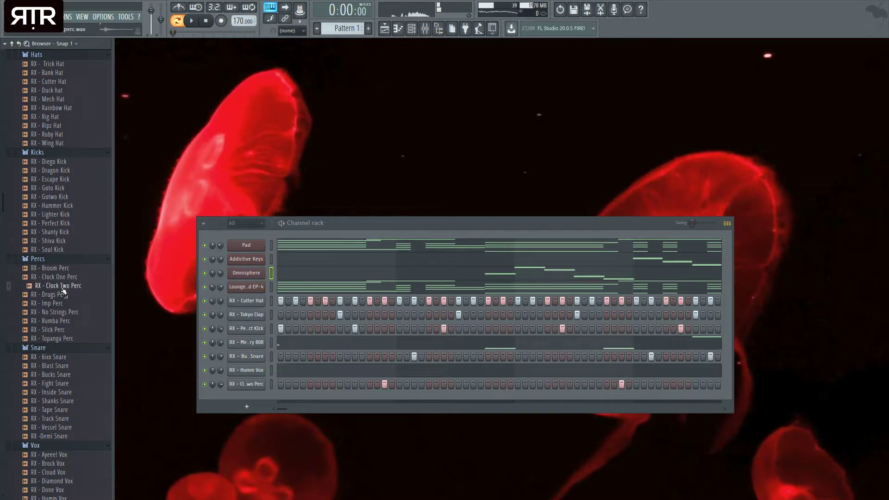
Add RX - Broom Perc as a new channel and place a hit on step 3.
drag(264, 405, 289, 404)
click(295, 398)
key(space)
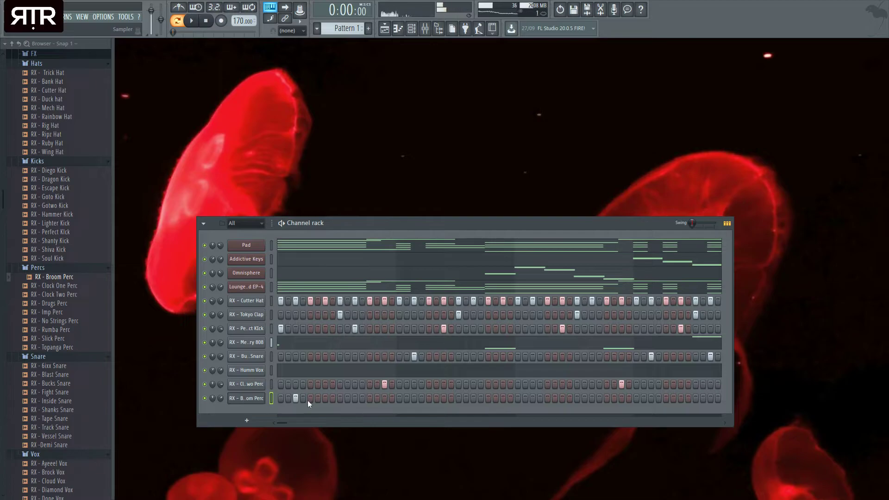
Move the Broom Perc hit to G4 in the piano roll and add a second G4 hit on step 3 of bar 5.
key(F7)
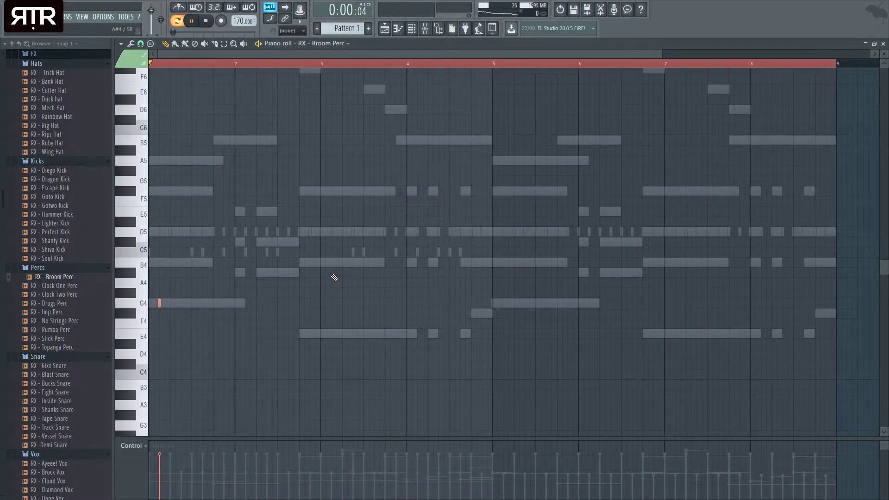
key(space)
click(883, 43)
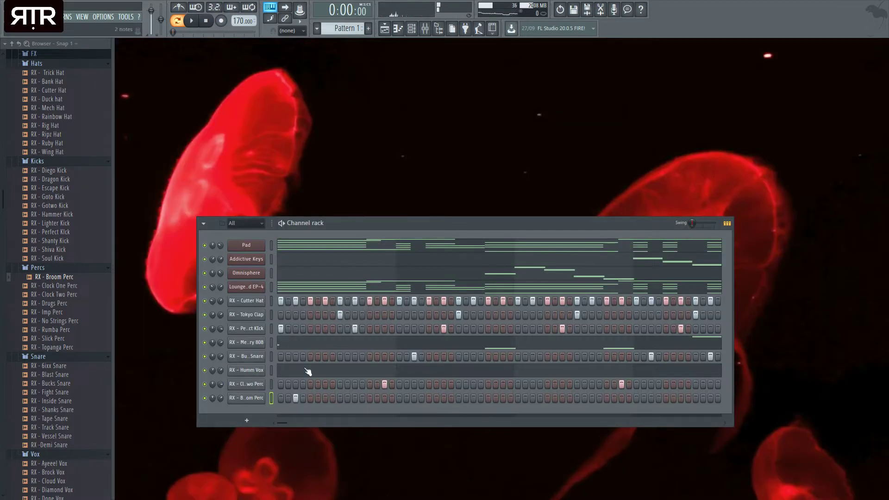
click(254, 400)
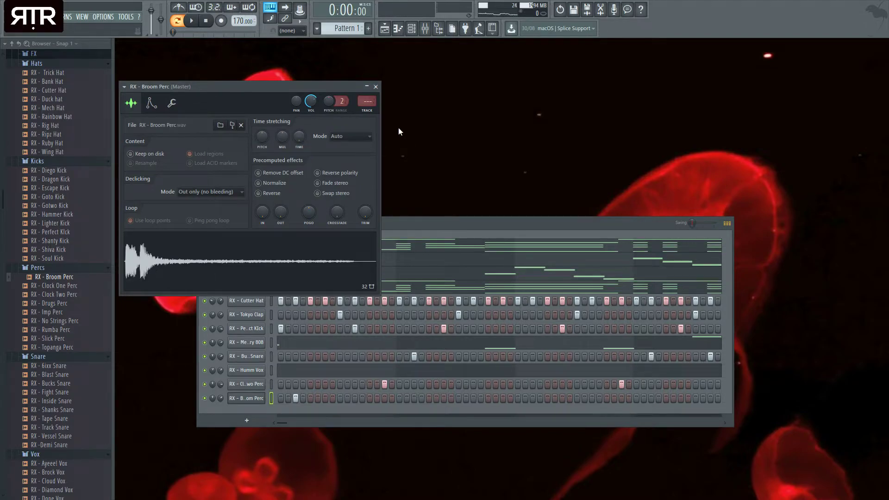
click(375, 86)
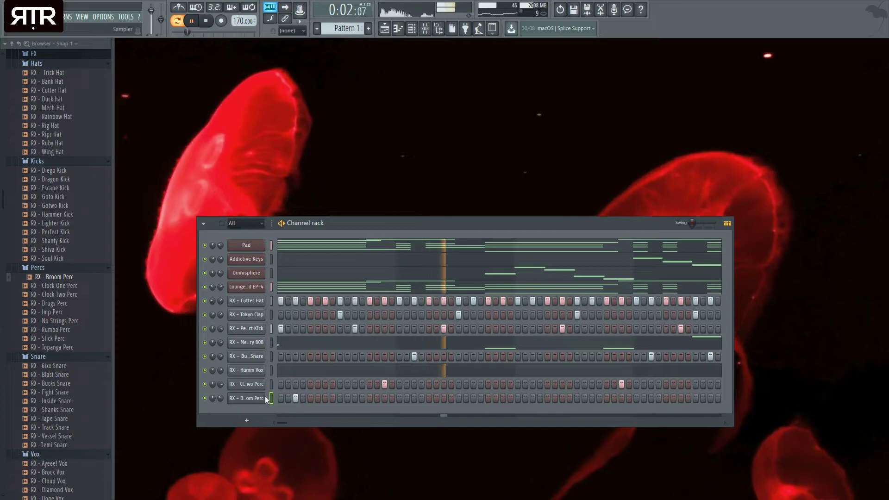
key(F7)
click(444, 302)
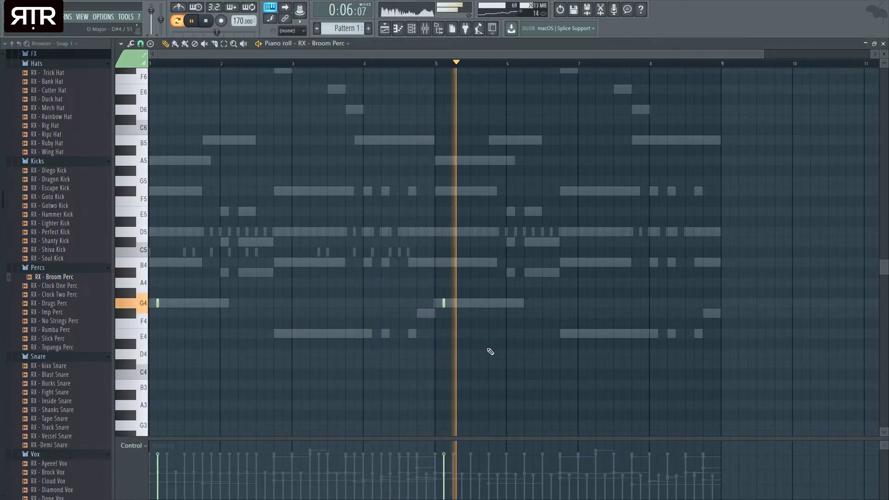
Try copying both Broom Perc hits about one and a half bars further on, remove the copies and close the piano roll.
key(ctrl+a)
drag(158, 305, 265, 305)
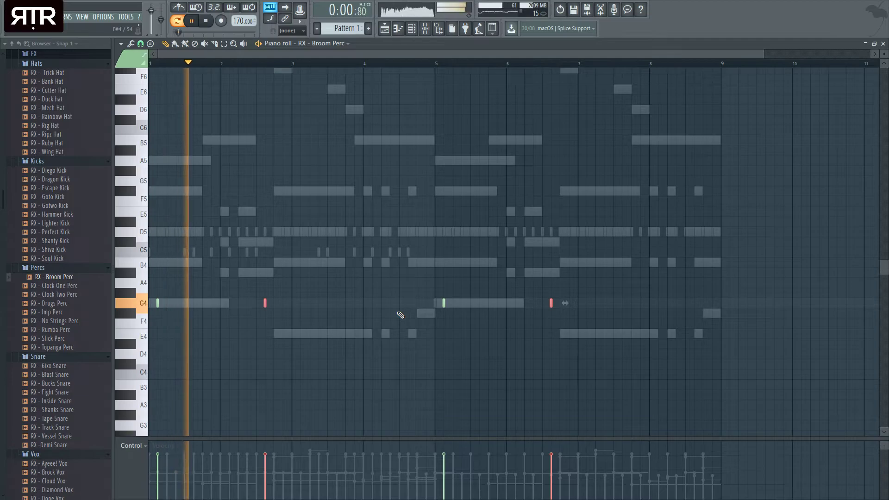
ctrl+click(376, 279)
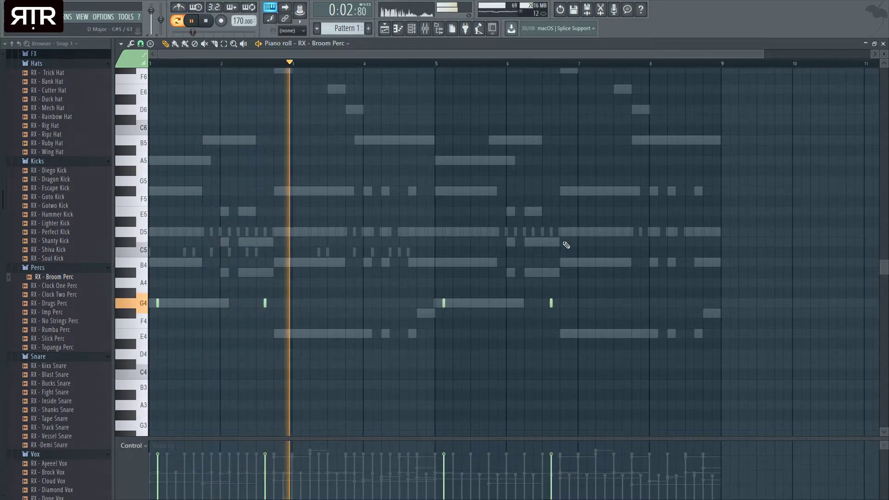
right_click(266, 304)
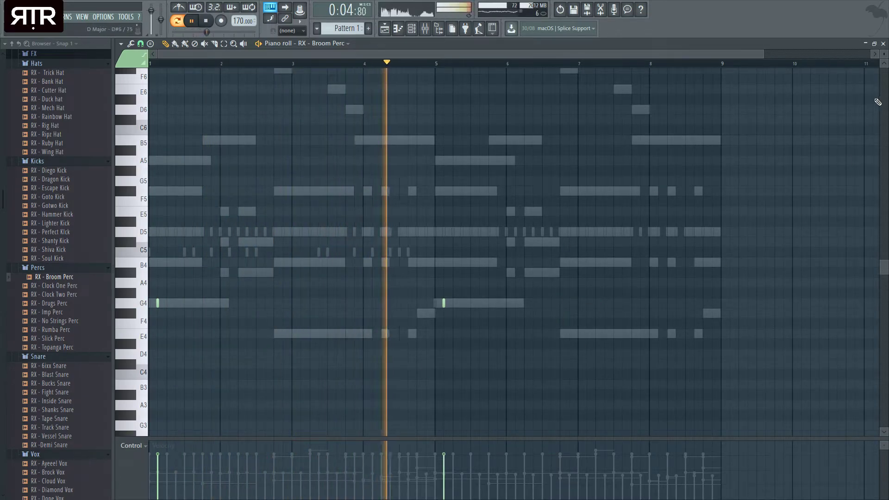
click(883, 43)
Add RX - Silver Cymbal as a new channel, place a hit on step 13 and preview it in the pattern.
drag(366, 221, 407, 157)
scroll(73, 378, up, 5)
scroll(74, 377, up, 5)
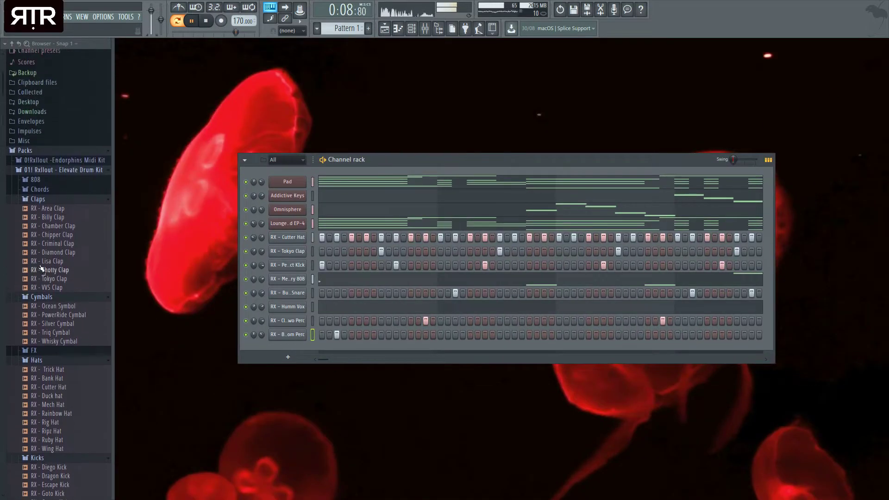
key(space)
drag(72, 353, 73, 345)
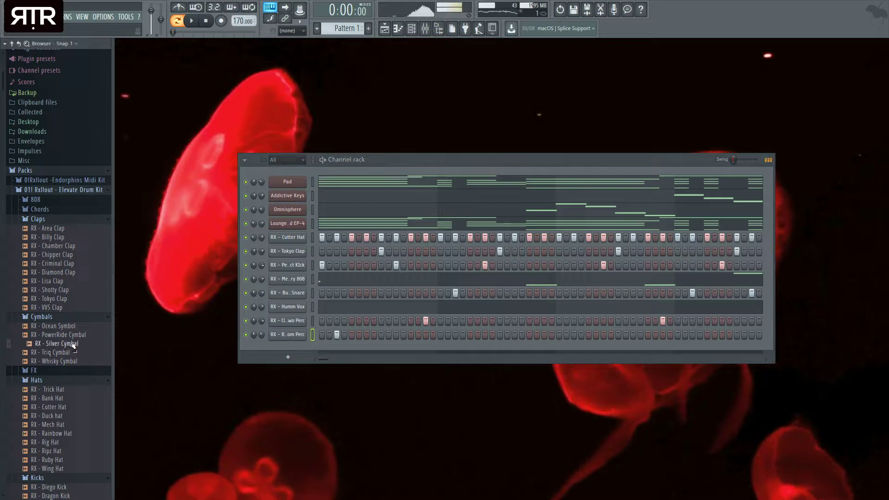
drag(297, 342, 297, 343)
key(space)
click(410, 348)
key(space)
Add RX - Whisky Cymbal as a new channel with a hit on step 1 and play the pattern.
click(61, 368)
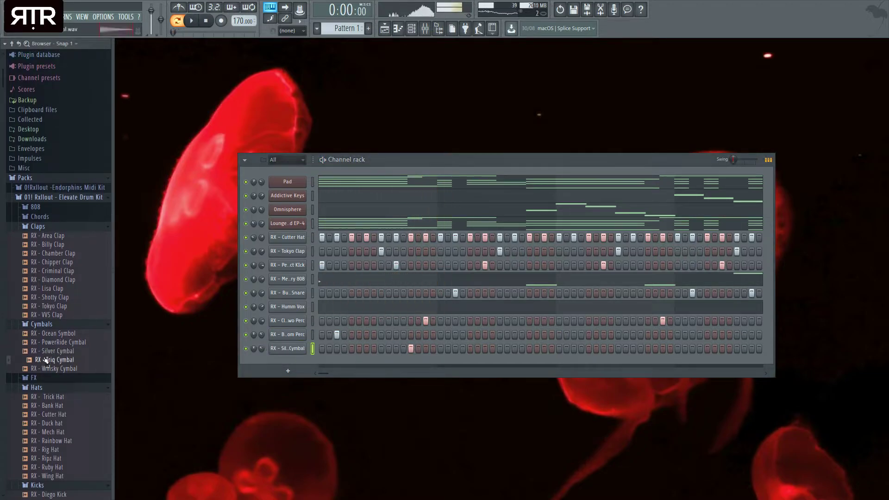
drag(247, 367, 348, 358)
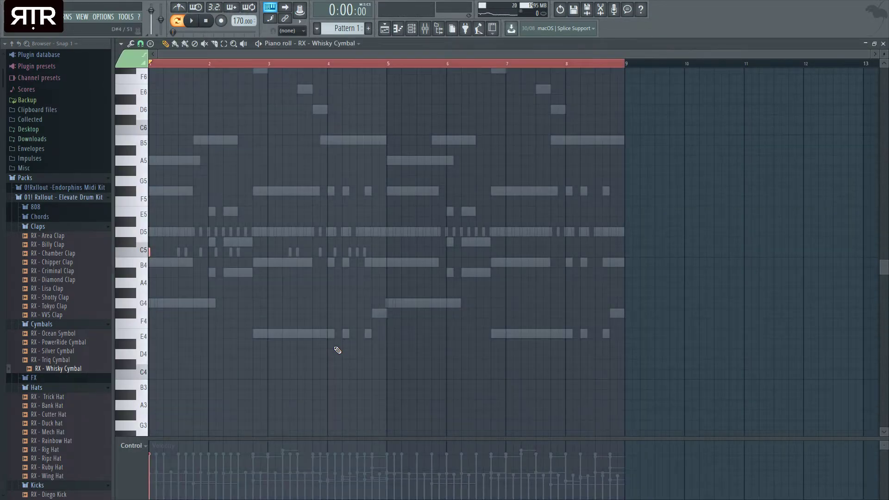
click(883, 43)
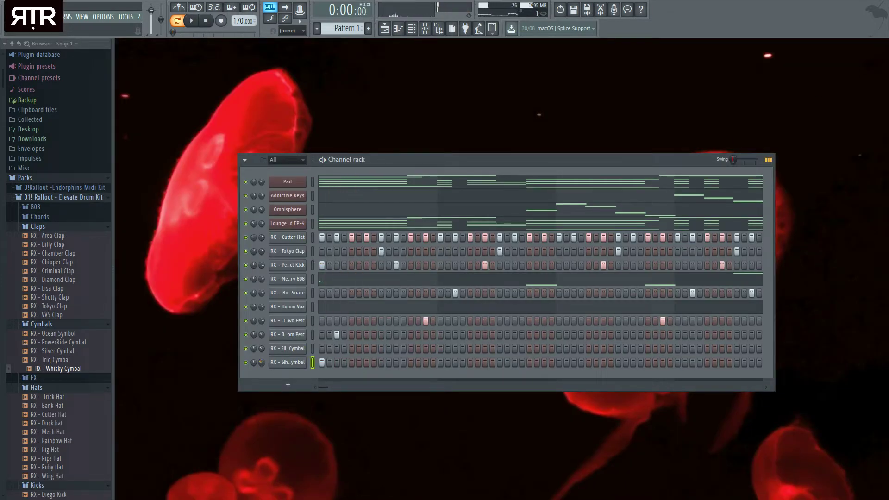
key(space)
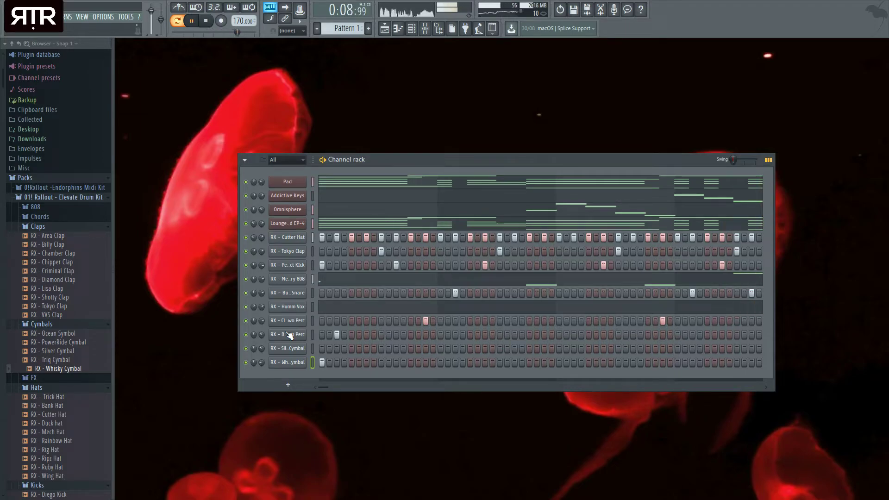
mouse_move(400, 160)
mouse_down()
mouse_move(378, 143)
mouse_move(324, 255)
mouse_move(490, 130)
mouse_move(379, 128)
mouse_move(393, 149)
mouse_move(373, 169)
mouse_move(394, 153)
mouse_up()
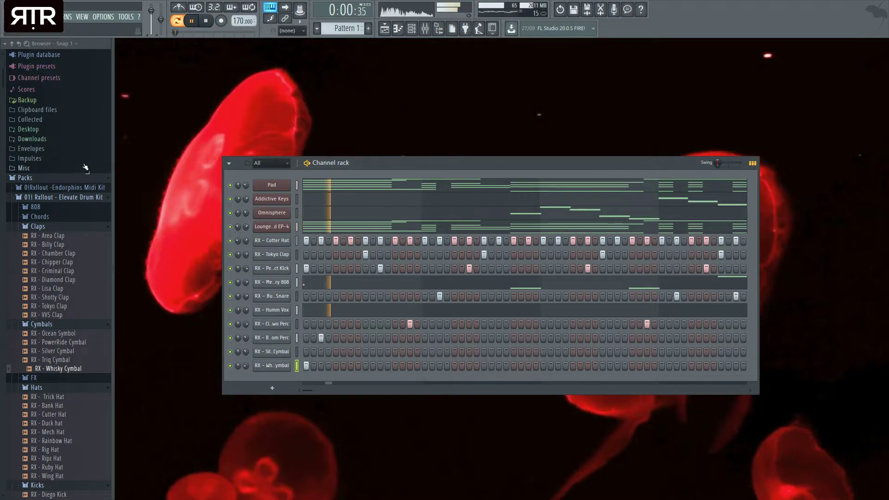
Stop playback and add RX - Fire Crack FX from the kit's FX folder as a new channel.
key(space)
scroll(74, 318, down, 2)
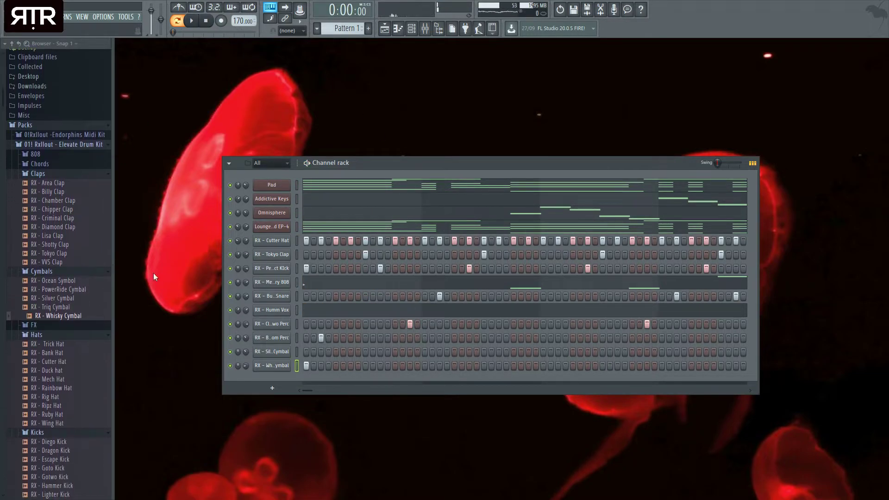
click(59, 326)
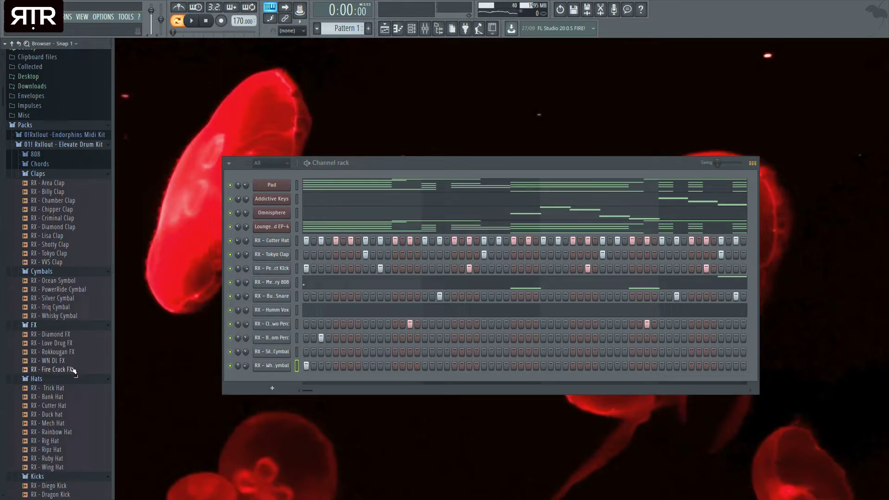
drag(283, 376, 283, 377)
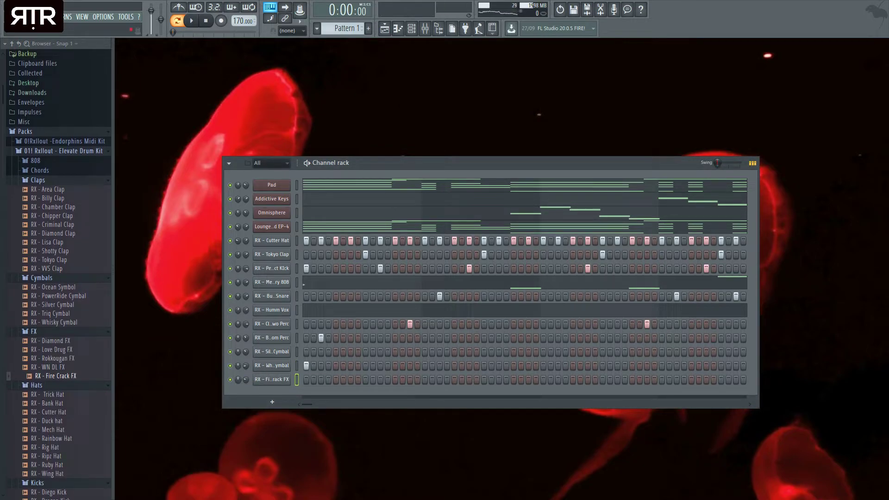
Place Fire Crack FX hits at G4 on the starts of bars 1 and 5, and close the piano roll.
key(F7)
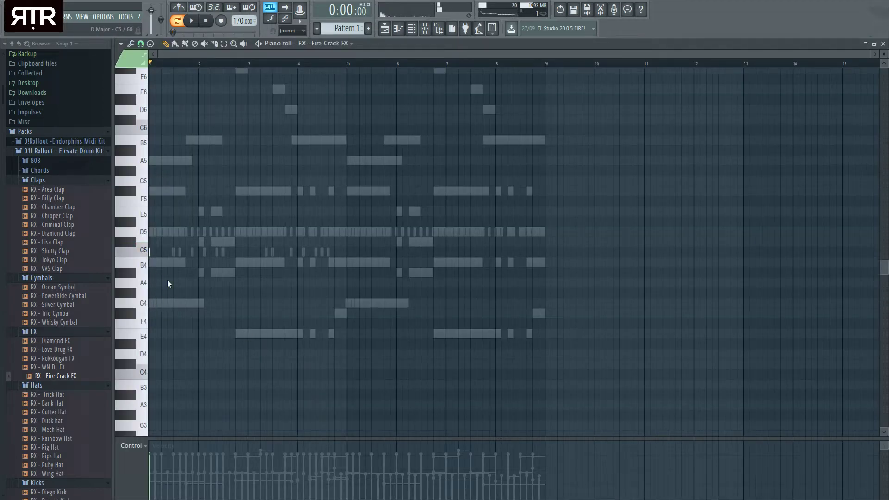
drag(152, 269, 145, 311)
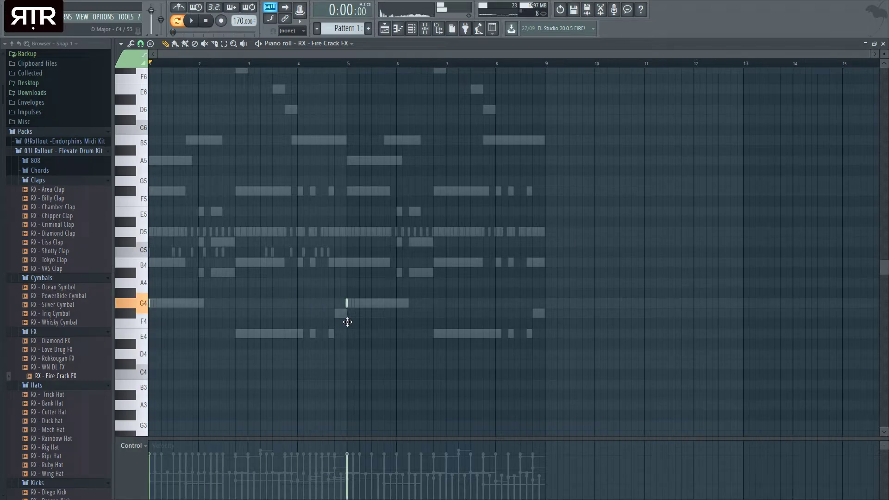
key(F7)
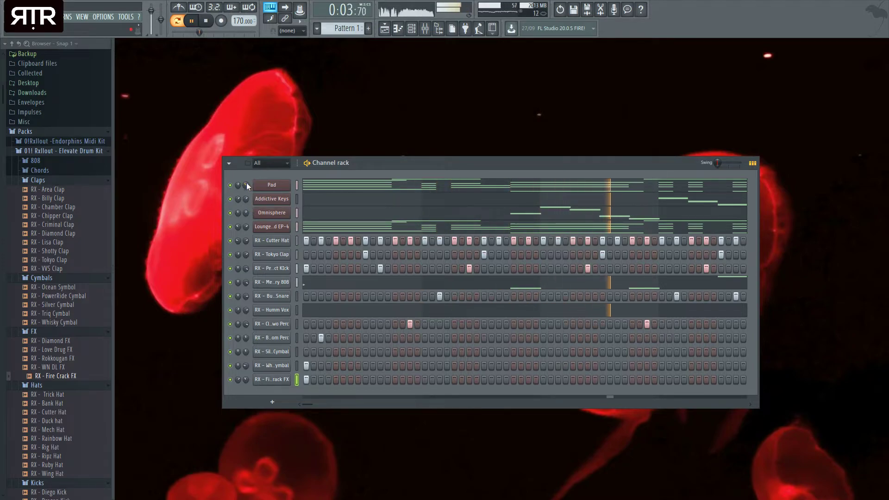
Examine the layer A settings of Omnisphere's Classical Soprano Eh-Oh patch during playback.
click(271, 214)
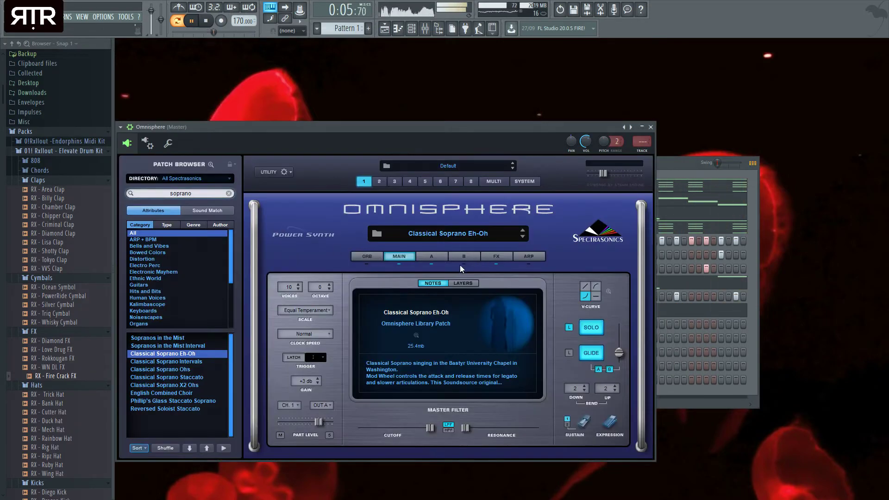
click(431, 256)
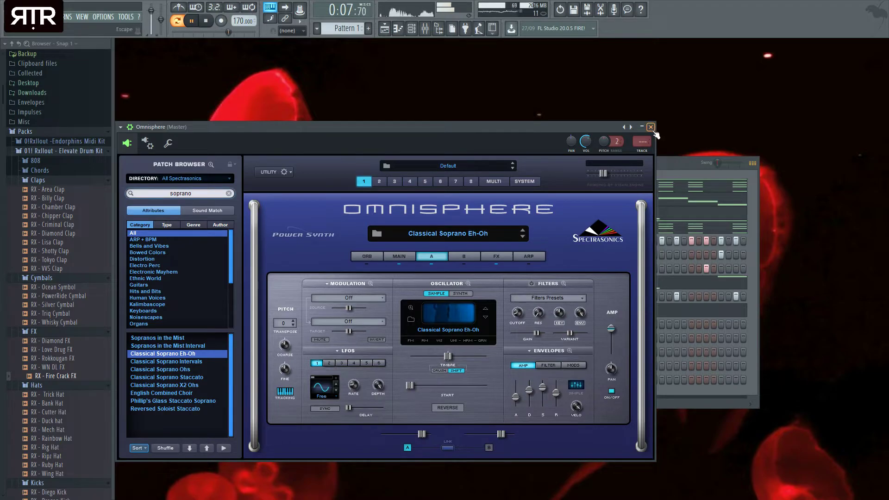
click(651, 127)
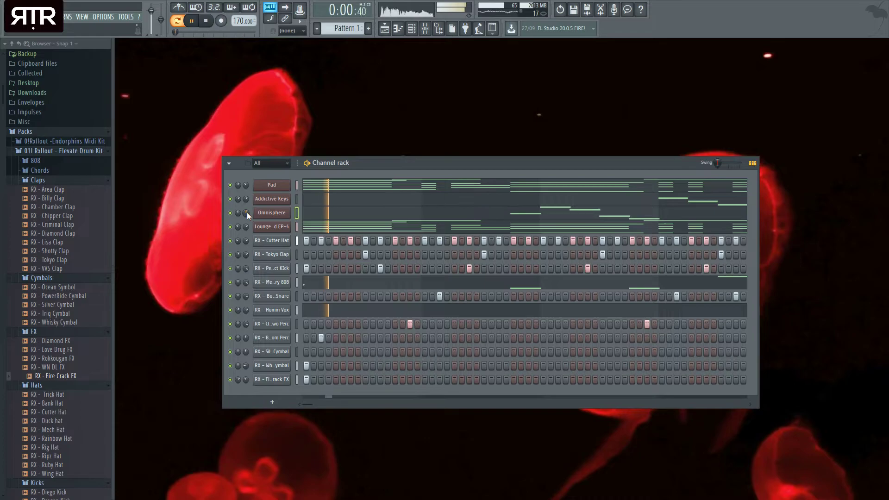
Stop playback and replace the soprano sound on the Omnisphere channel with the BELLA preset using the Granular Bella patch.
click(288, 214)
key(space)
double_click(181, 191)
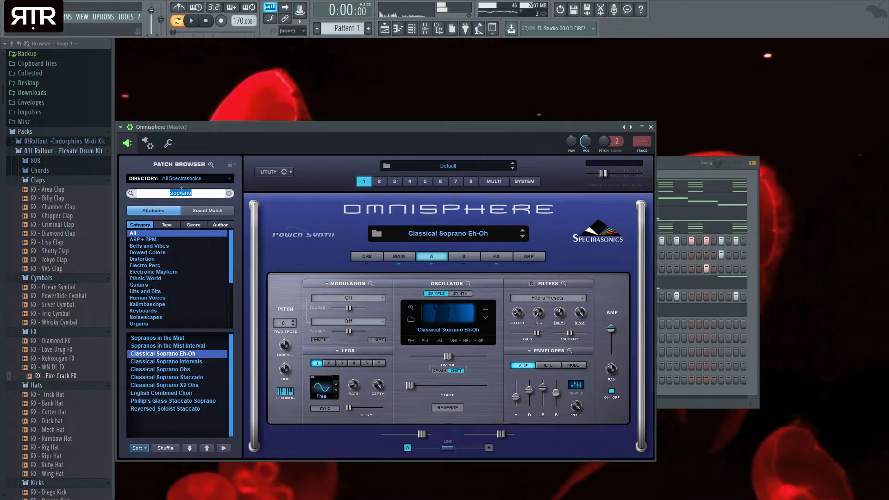
click(129, 127)
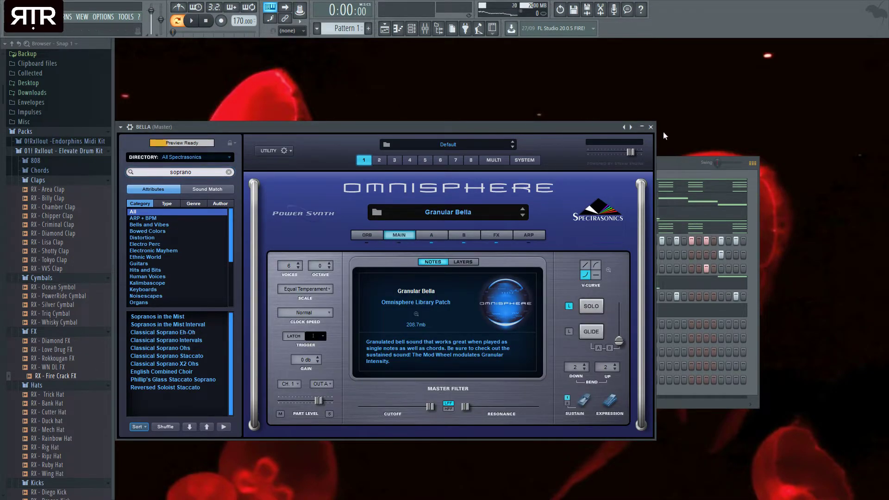
click(650, 127)
drag(610, 163, 640, 162)
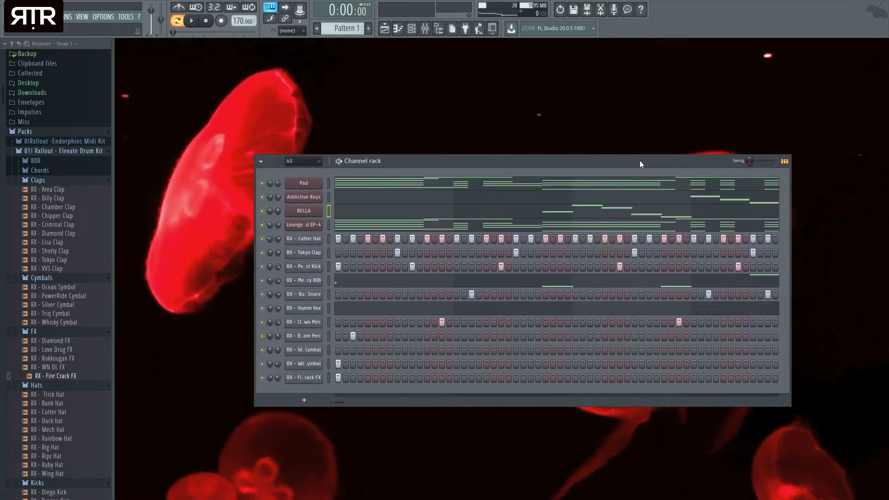
Play the pattern and inspect the BELLA melody notes in the piano roll.
key(space)
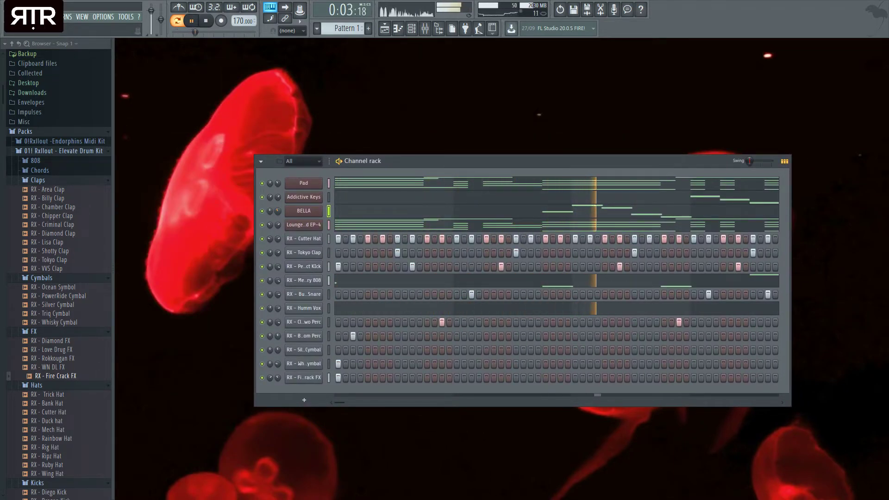
key(F7)
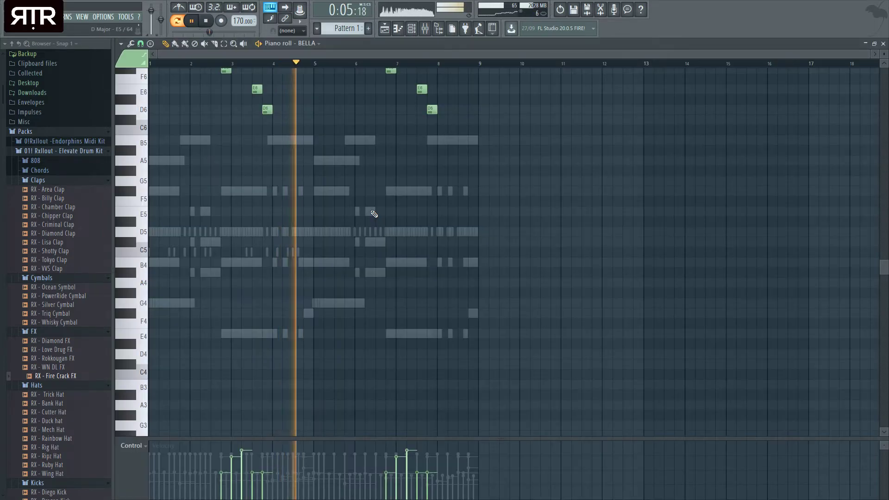
scroll(370, 211, up, 2)
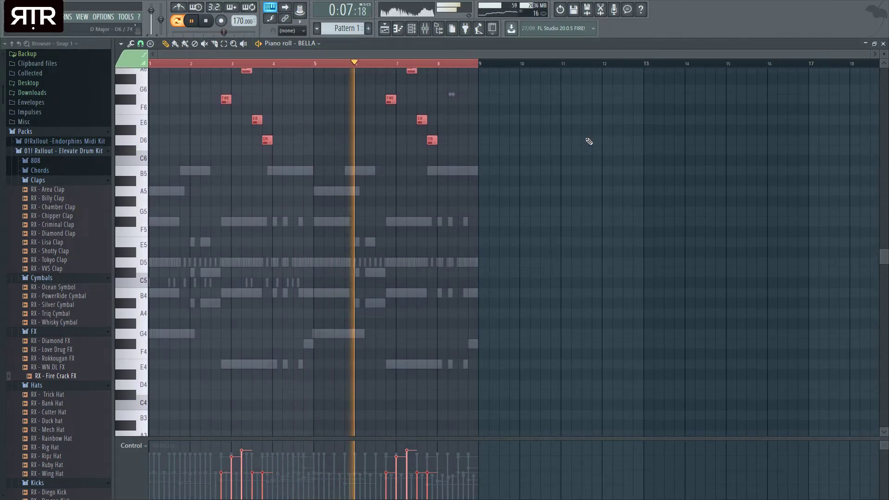
click(883, 43)
Adjust the Granular Bella patch's effects in Omnisphere during playback and close the instrument.
click(312, 210)
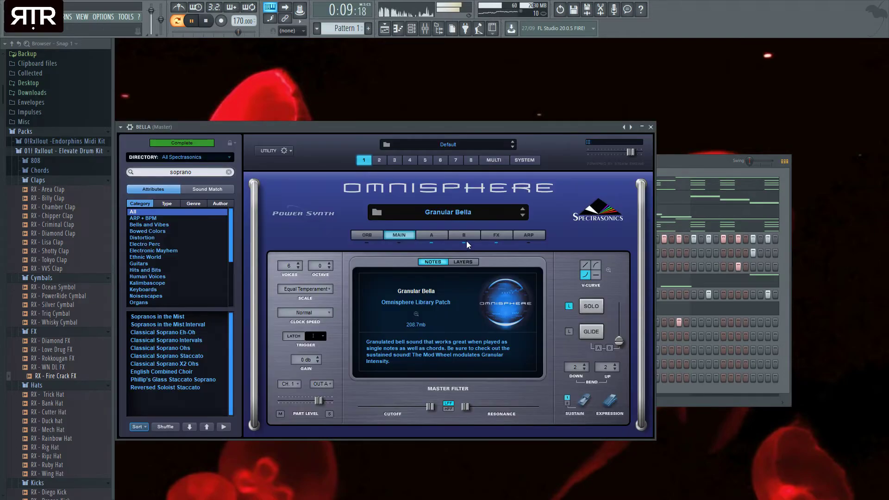
click(495, 236)
click(313, 380)
click(650, 128)
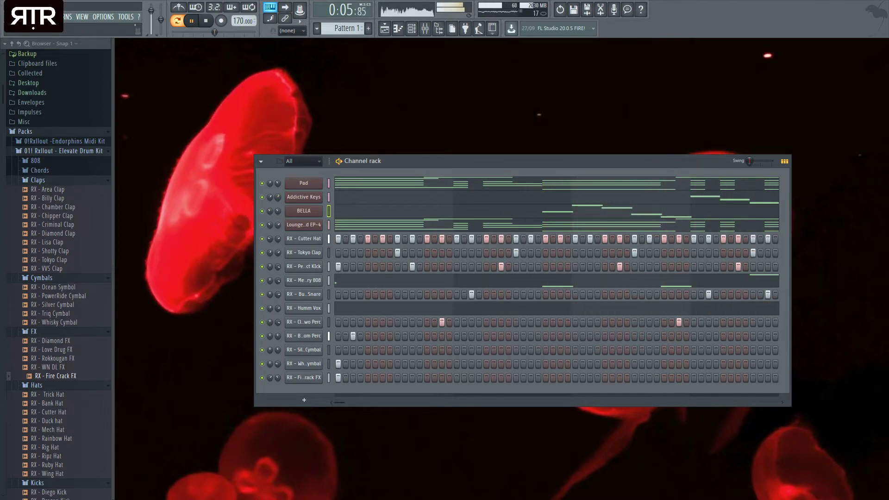
Route Addictive Keys to mixer insert 5 and load Fruity Reeverb 2 and Fruity delay 2 in its first two effect slots.
click(301, 200)
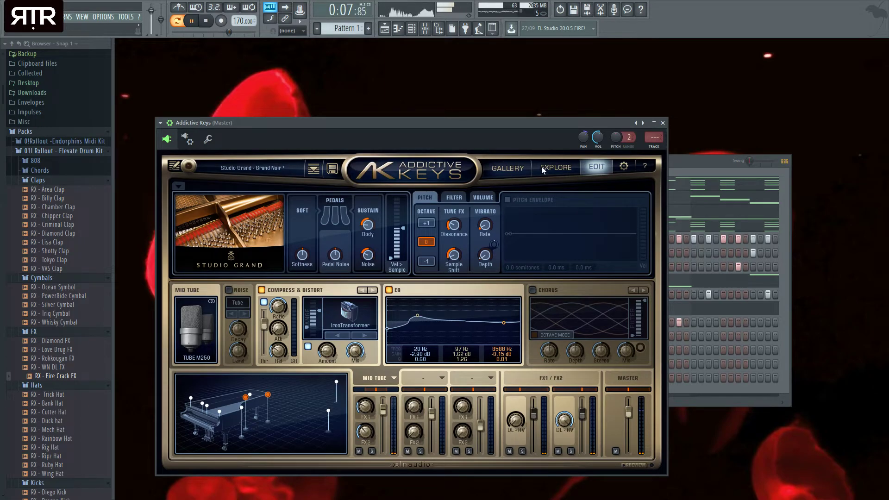
click(555, 168)
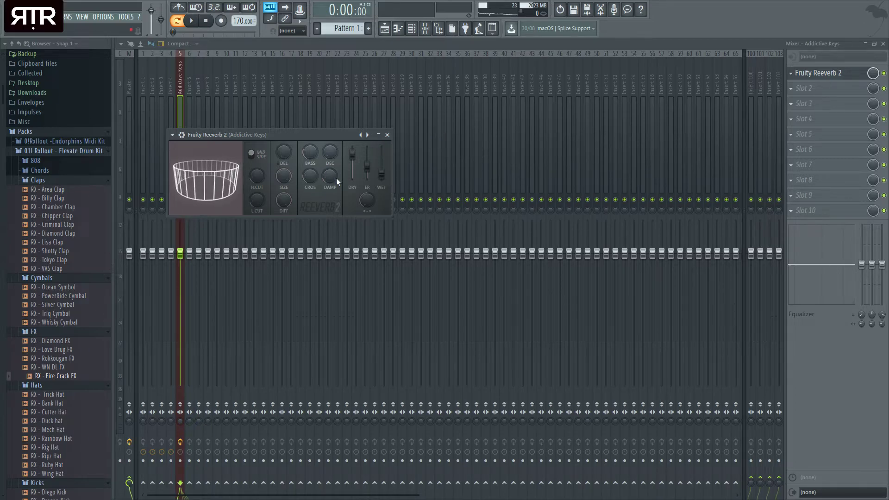
click(851, 75)
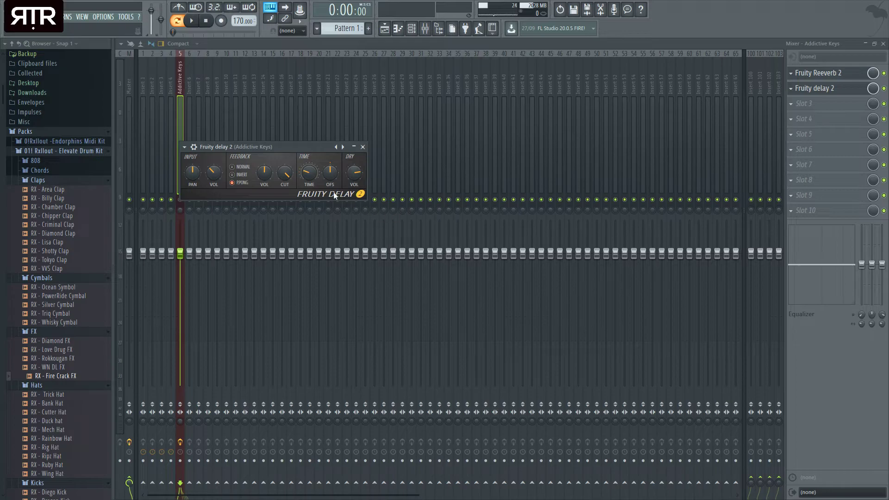
Play the pattern and close the delay, reverb, mixer and Addictive Keys windows.
key(space)
click(362, 147)
click(387, 135)
click(883, 44)
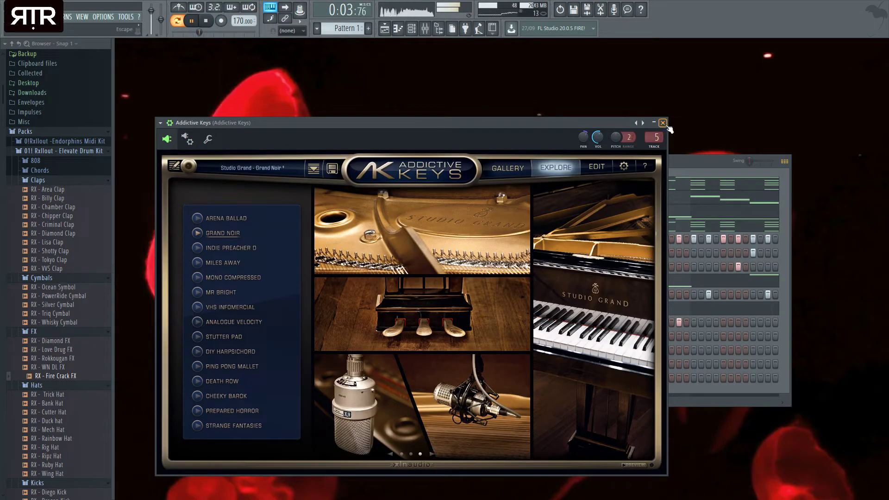
click(663, 123)
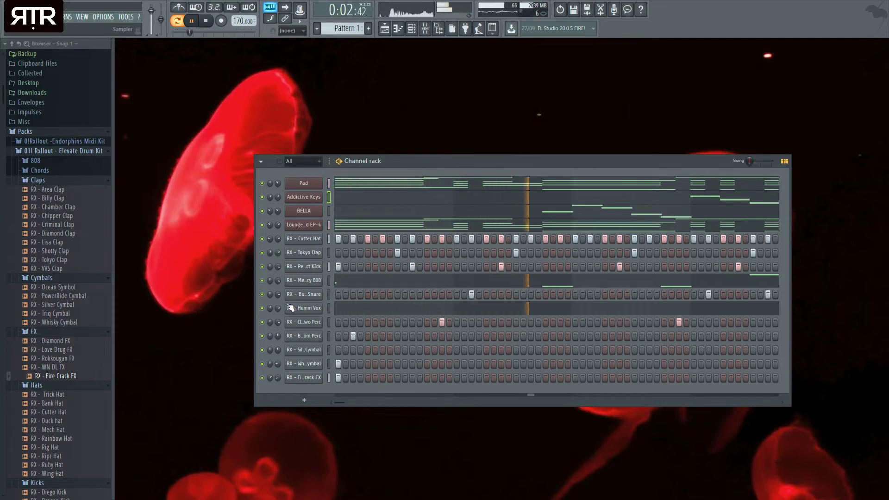
Lower the RX - Clock Two Perc notes to G4, copy them into bars 5 to 8, and restart playback.
click(329, 323)
key(F7)
key(shift+Down)
key(shift+Down)
key(shift+Down)
key(shift+Down)
key(shift+Down)
drag(248, 333, 384, 342)
key(space)
key(space)
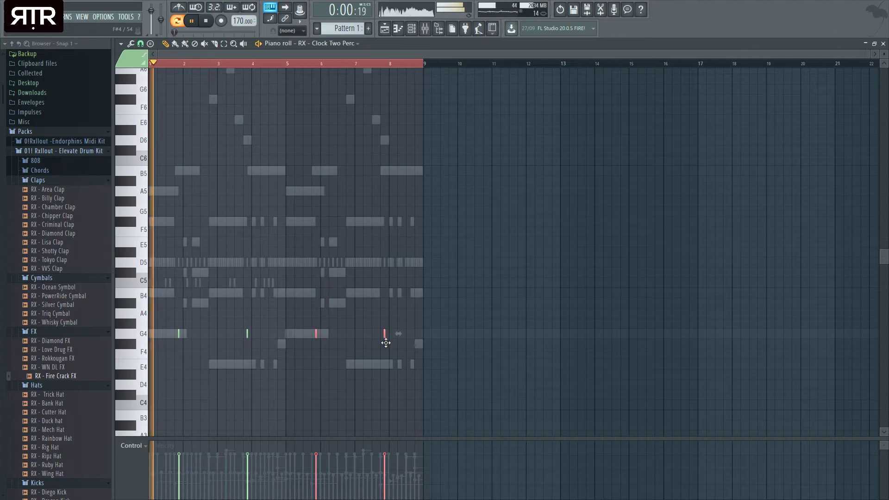
click(883, 43)
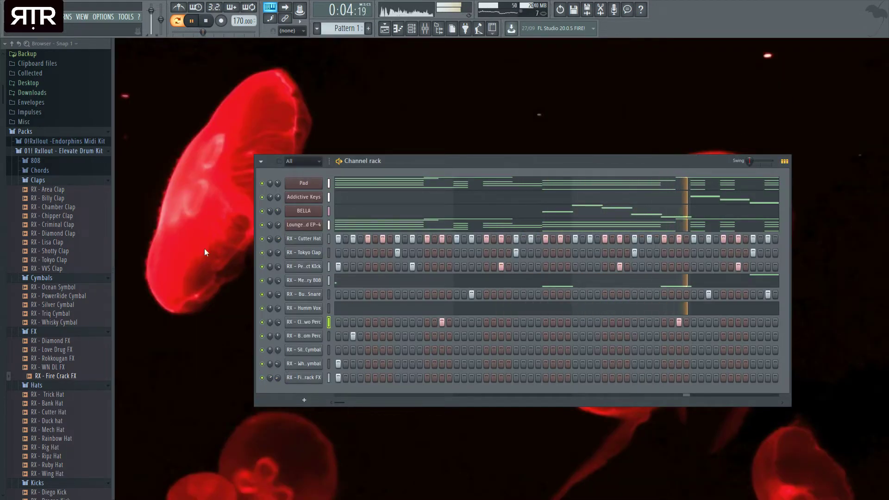
Move the RX - Perfect Kick notes to B4 and repeat them through bars 5 to 8 in its piano roll.
scroll(84, 240, down, 6)
scroll(83, 239, down, 2)
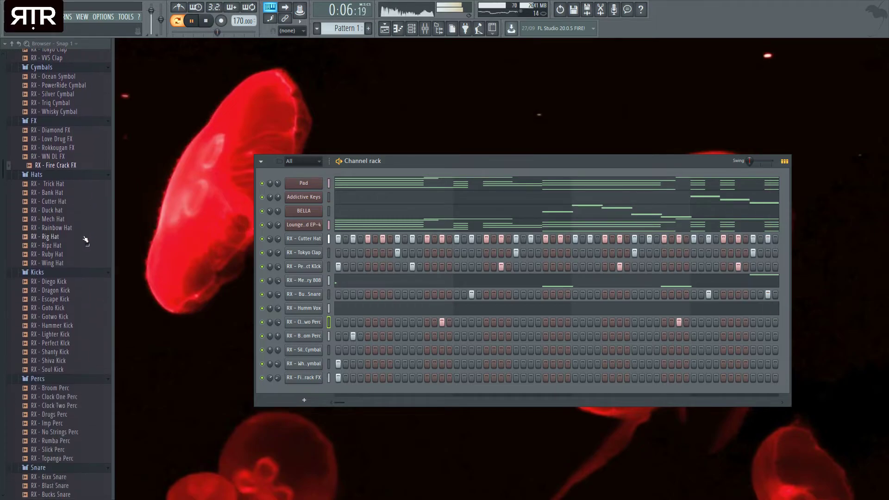
right_click(299, 266)
click(342, 272)
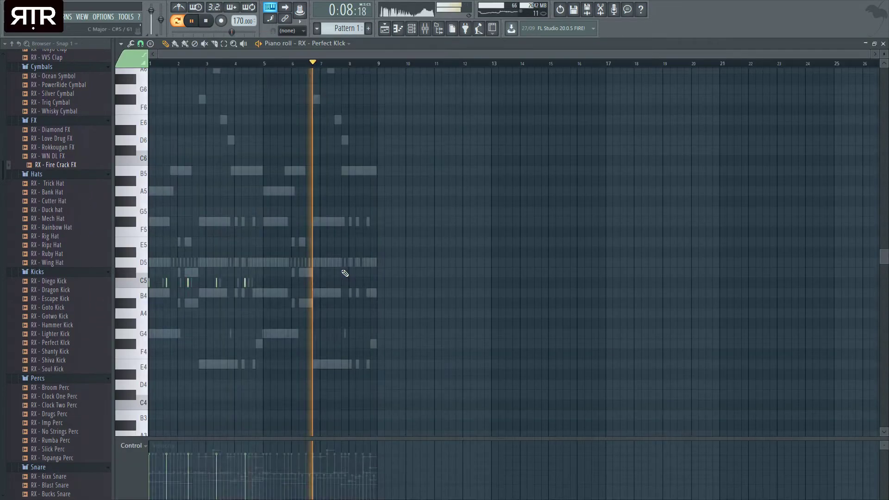
drag(245, 293, 359, 305)
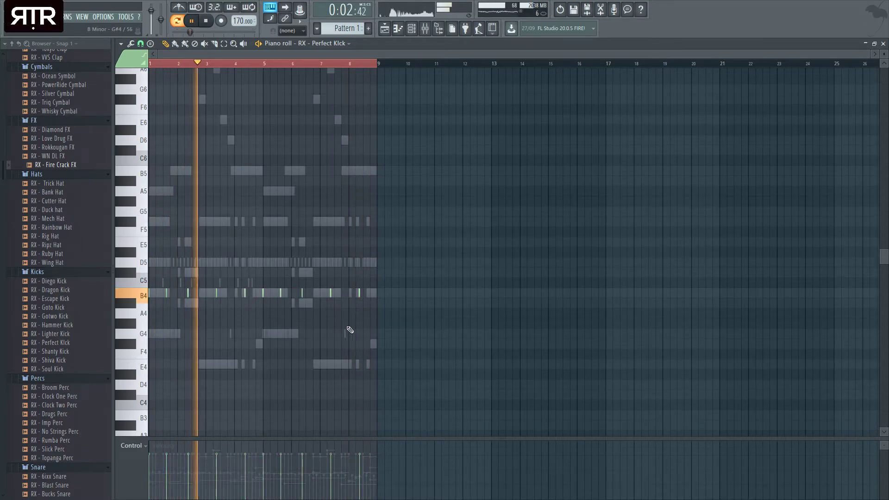
click(883, 43)
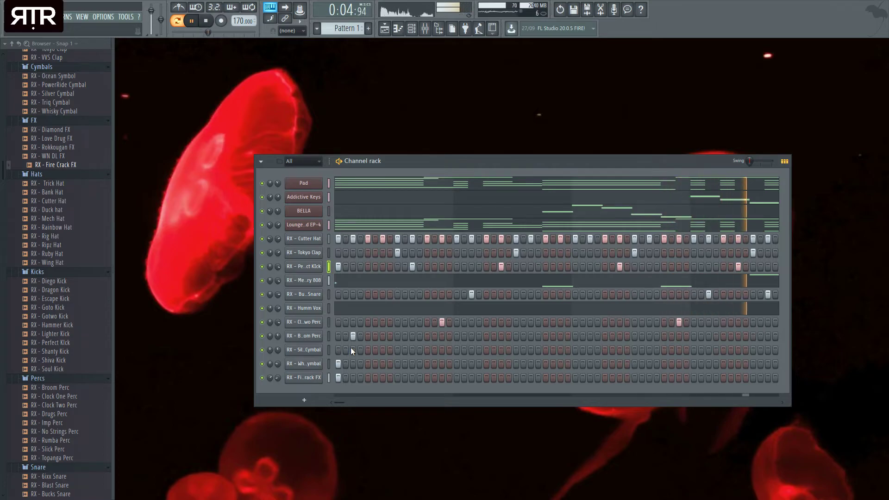
Add the RX - Triq Cymbal sample as a new channel in the channel rack and restart playback.
scroll(70, 274, down, 10)
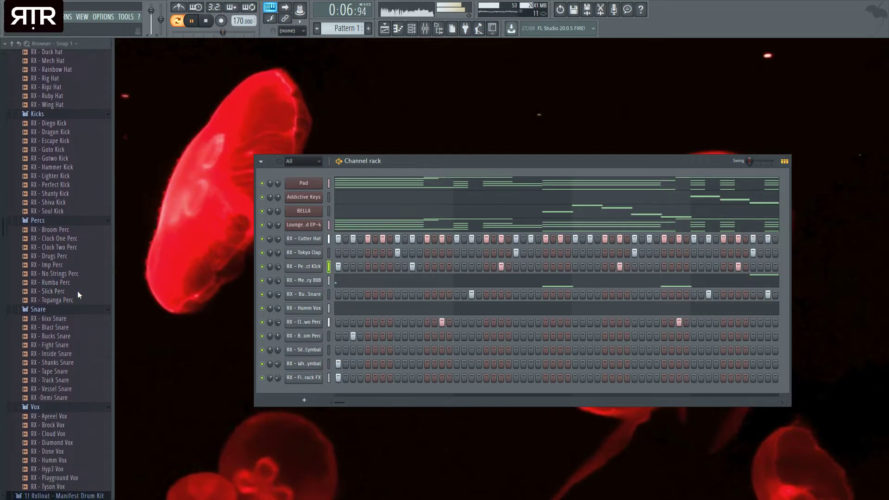
scroll(69, 327, up, 5)
scroll(69, 326, up, 12)
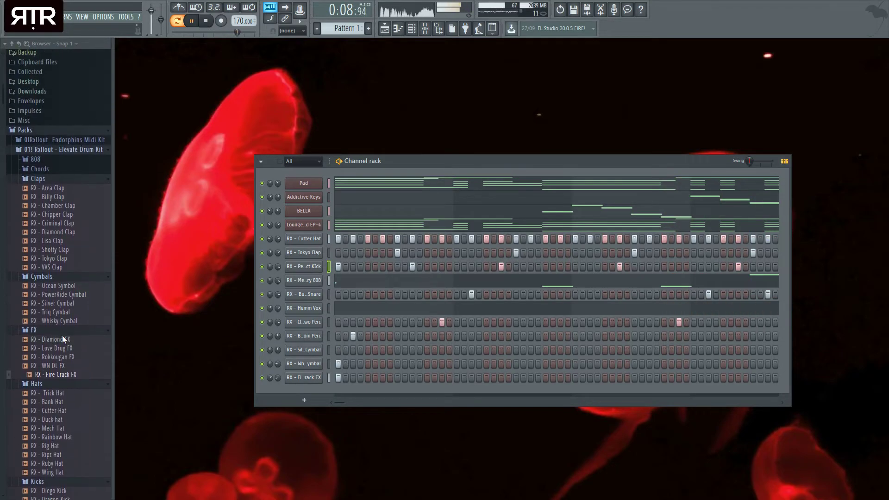
click(68, 367)
drag(298, 398, 307, 390)
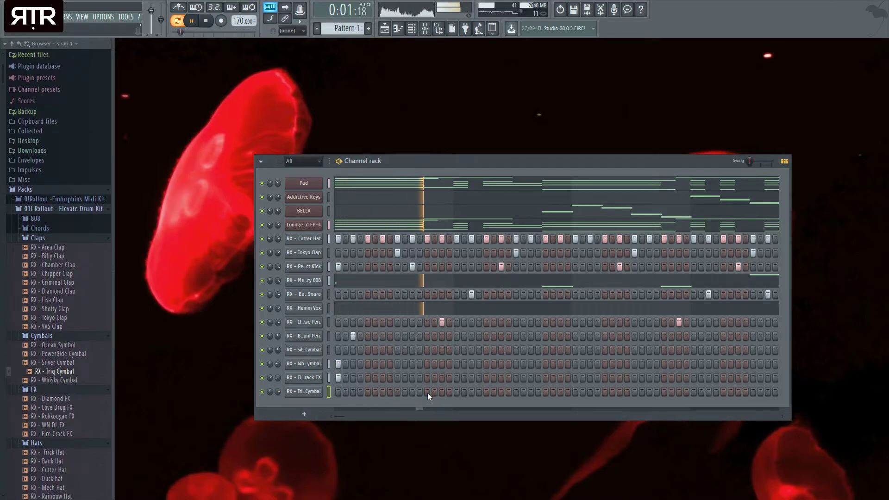
key(space)
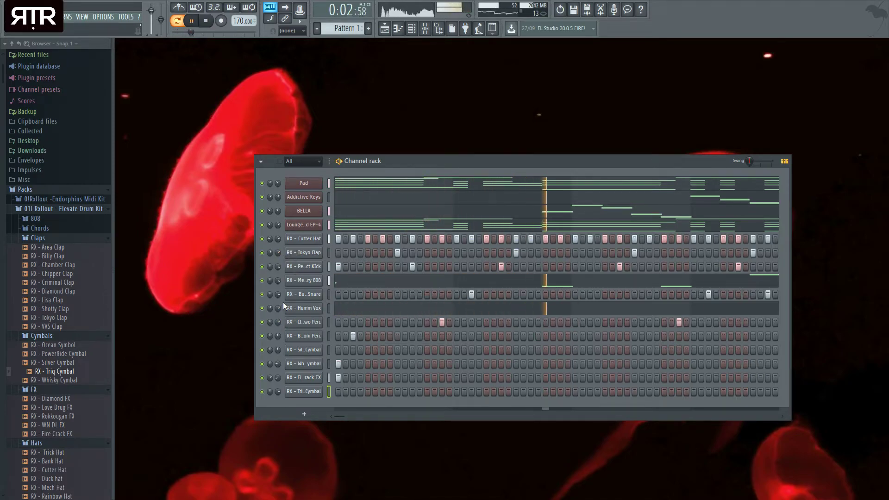
key(space)
key(space)
Transpose all RX - Bucks Snare notes down one semitone to B4, restart playback, and close the piano roll.
right_click(323, 295)
click(341, 295)
key(ctrl+a)
key(shift+Down)
key(space)
key(space)
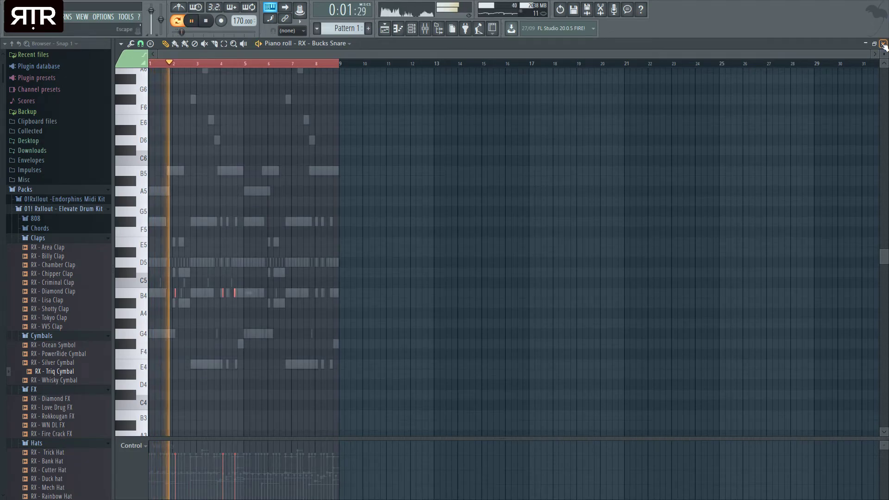
key(Escape)
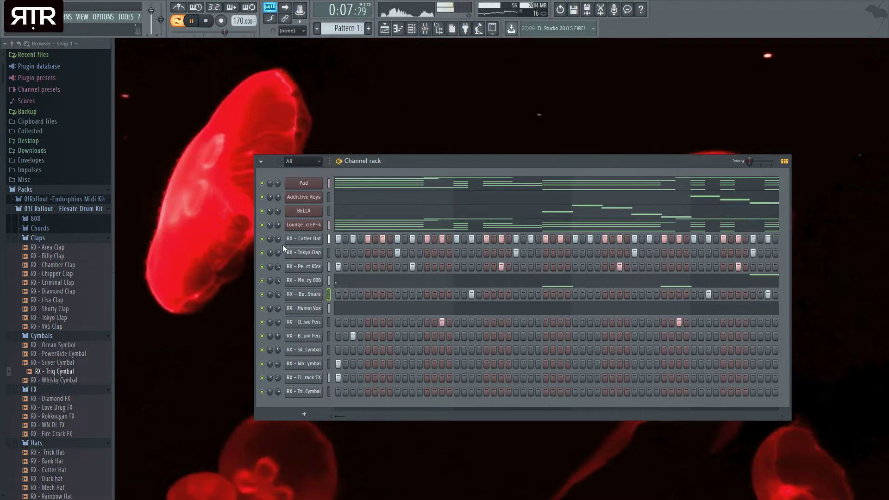
Stop playback, load Ozone 8 Elements in slot 9 of the mixer's Master track, and disable Fruity Limiter there.
click(279, 281)
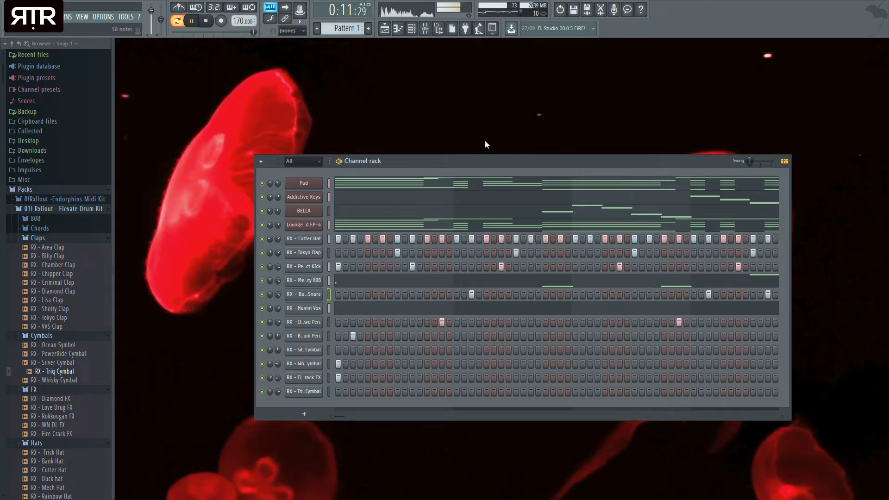
click(415, 28)
click(415, 28)
click(424, 29)
click(425, 29)
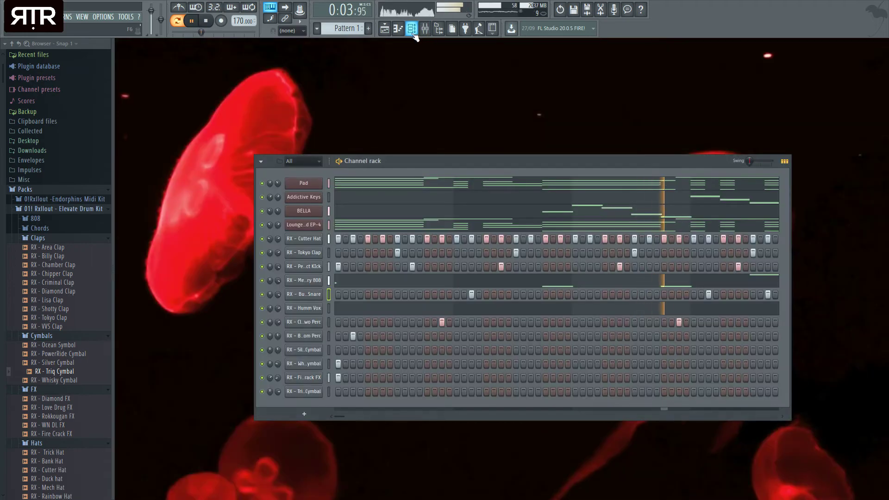
key(space)
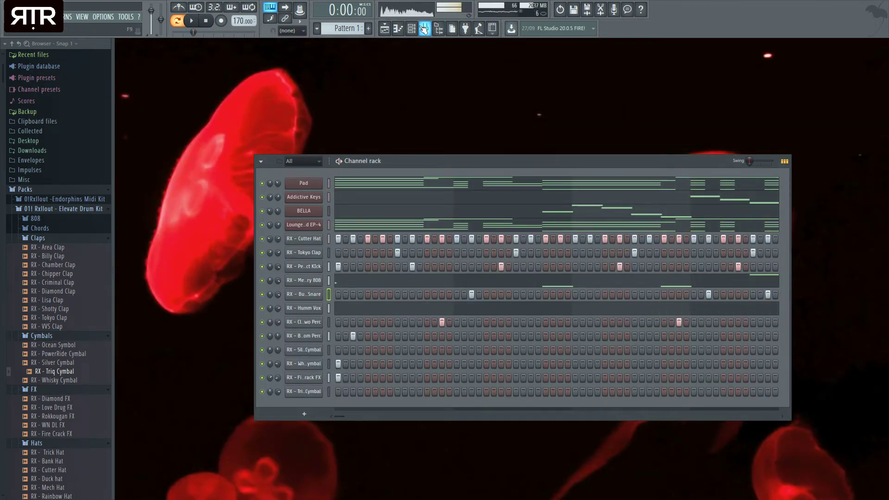
click(385, 30)
click(413, 30)
click(425, 30)
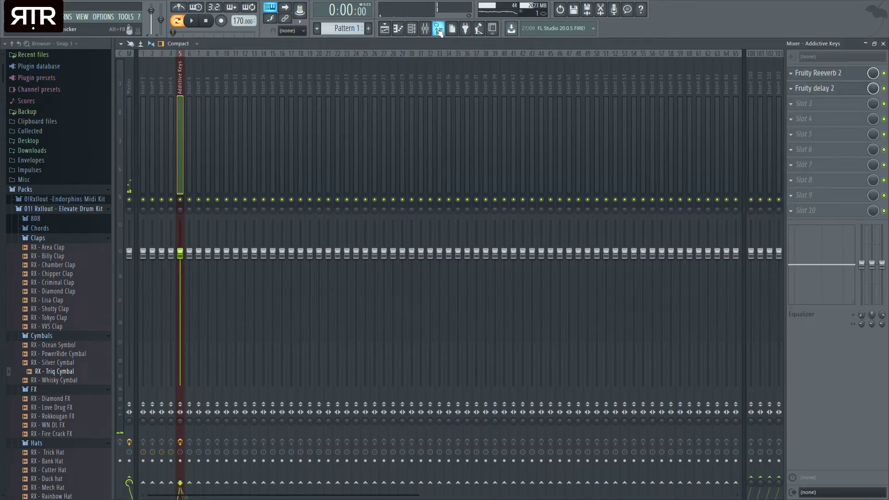
click(129, 130)
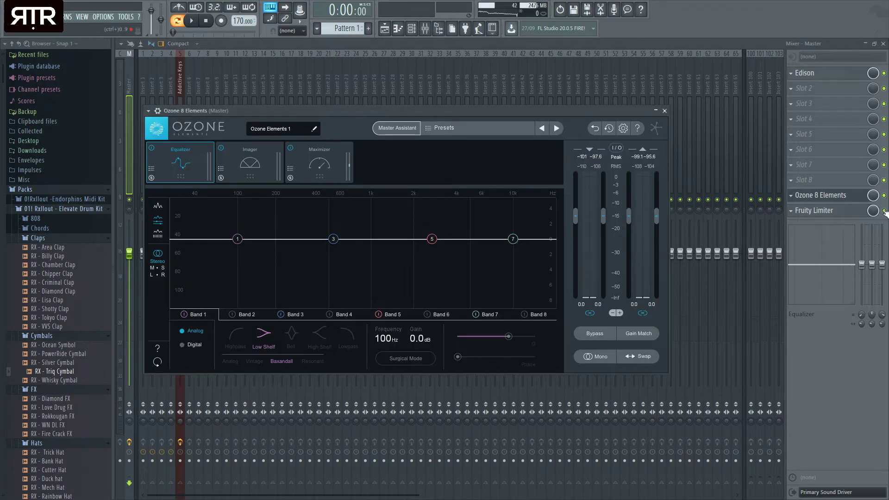
click(884, 211)
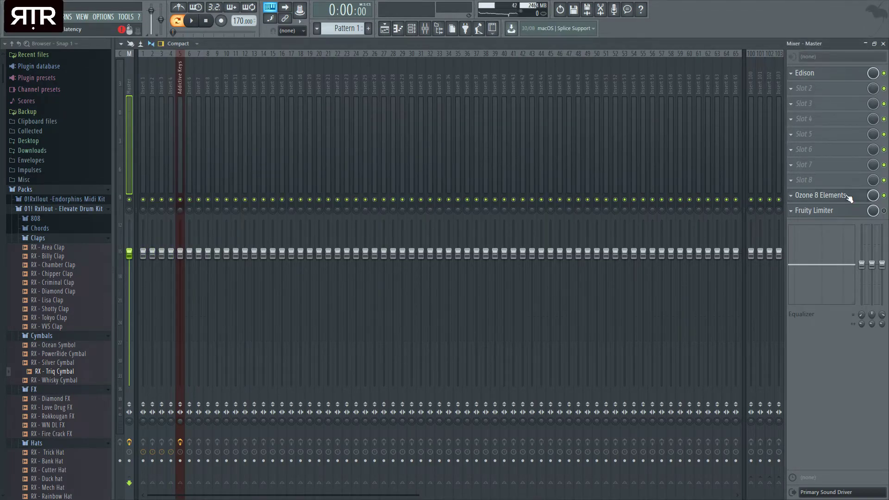
Open Ozone 8 Elements on the Master track, show its Maximizer module, and reposition the plugin window.
click(817, 195)
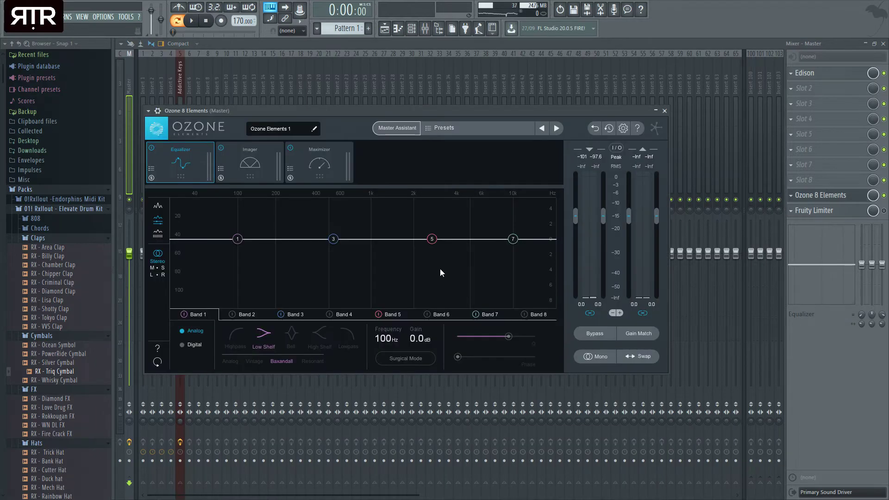
click(329, 171)
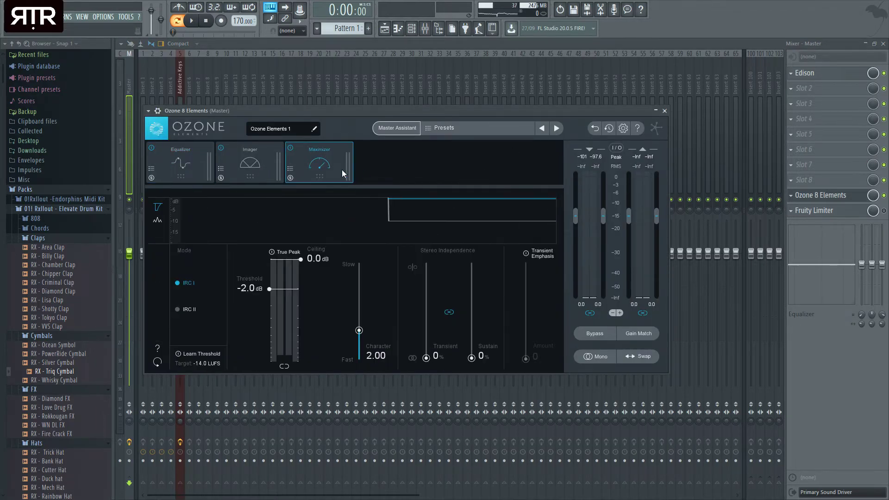
drag(414, 115, 441, 117)
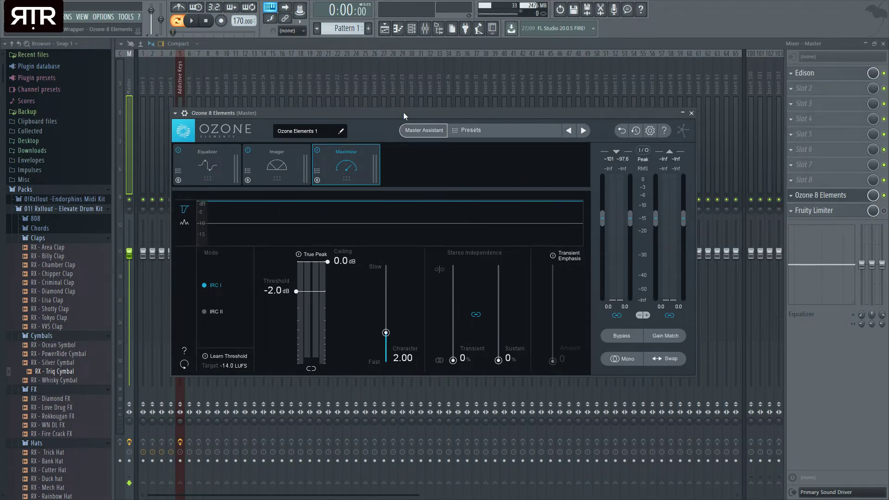
drag(404, 112, 388, 130)
Adjust the Maximizer threshold during playback and run Learn Threshold with a target of -14.0 LUFS.
key(space)
drag(281, 308, 278, 340)
key(space)
click(197, 374)
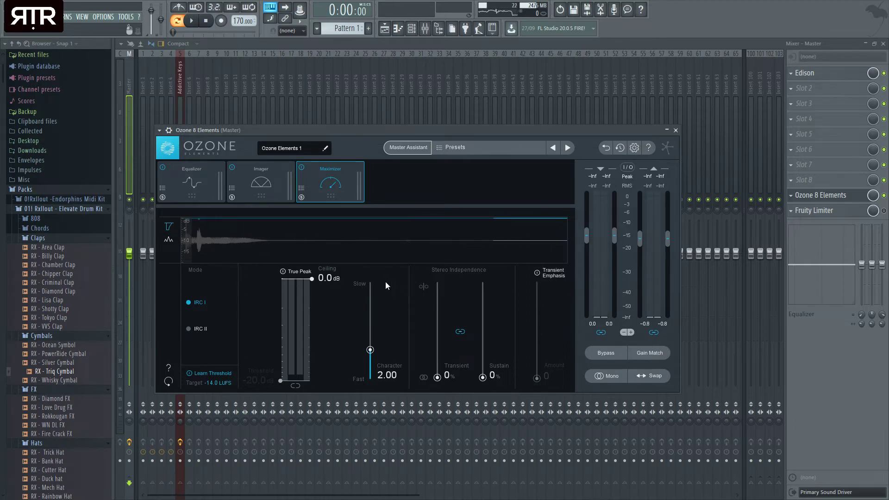
click(191, 20)
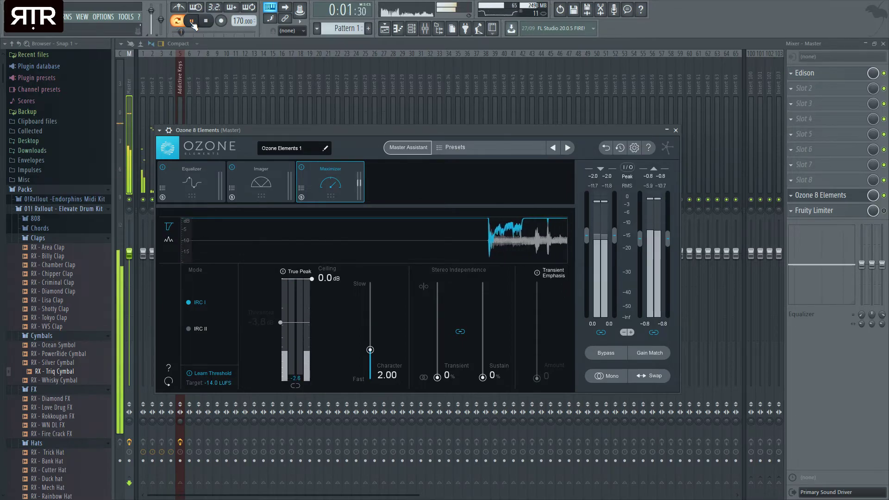
click(206, 21)
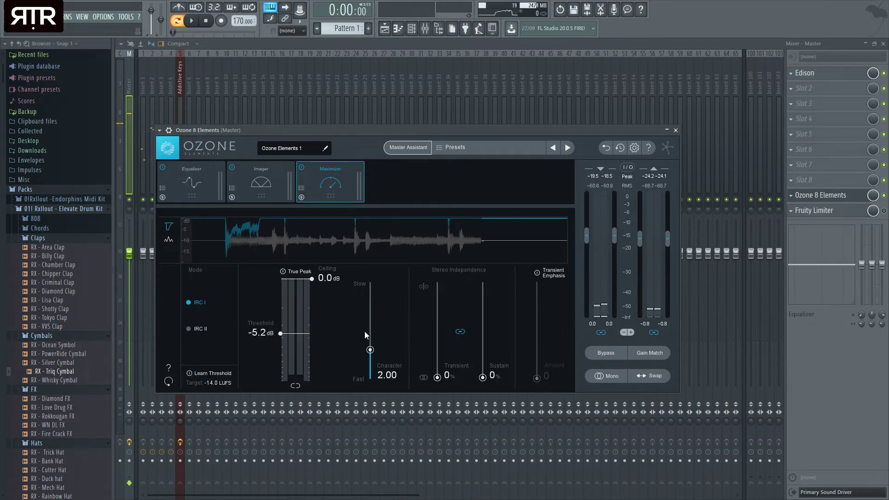
Set the Maximizer threshold to -5.0 dB and ceiling to -0.2 dB, audition the result, and close Ozone and the mixer.
drag(284, 333, 285, 332)
drag(311, 278, 314, 284)
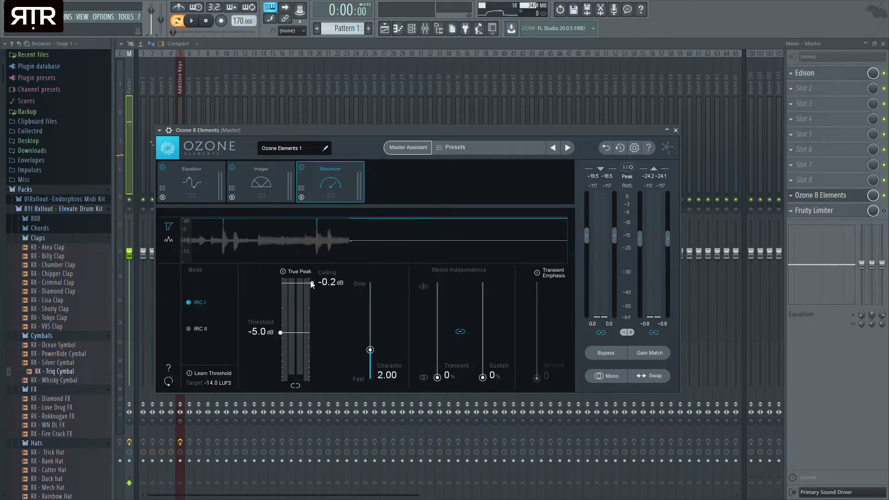
key(space)
key(space)
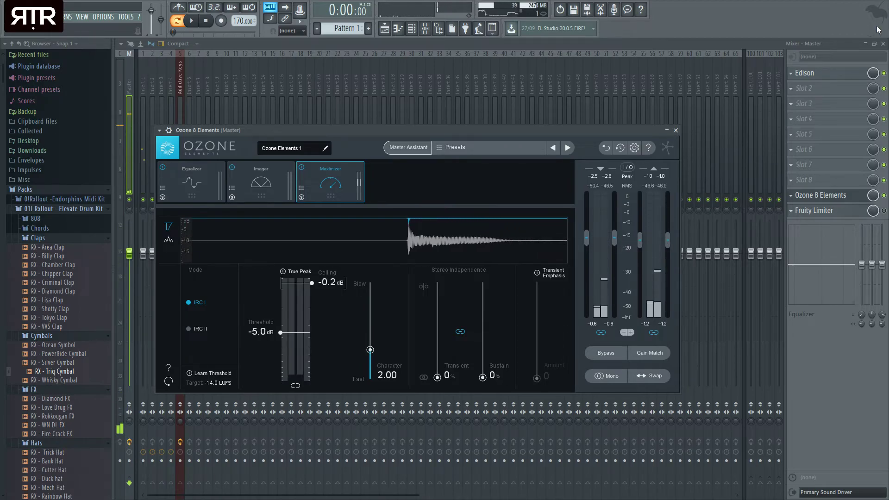
click(882, 43)
click(675, 130)
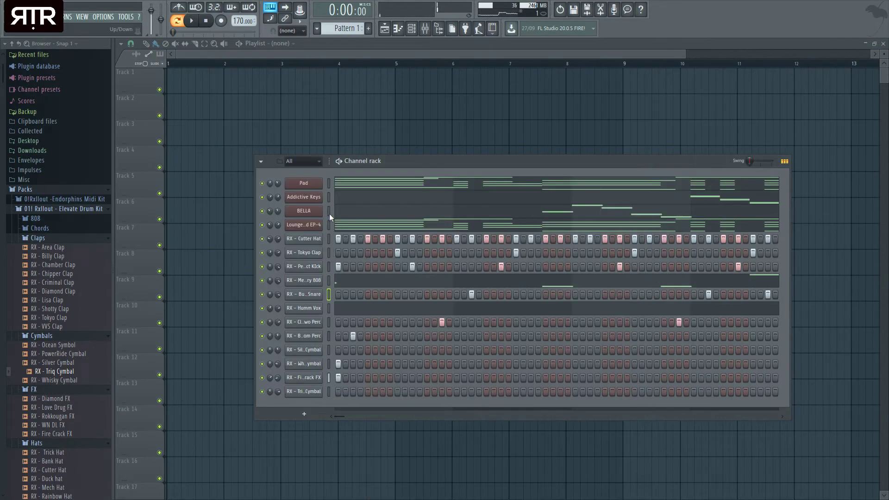
Bypass the Graphic EQ12, Pro-Verb and Retroplex effects on the Pad channel's Heaven's Shores patch and start playback.
click(309, 185)
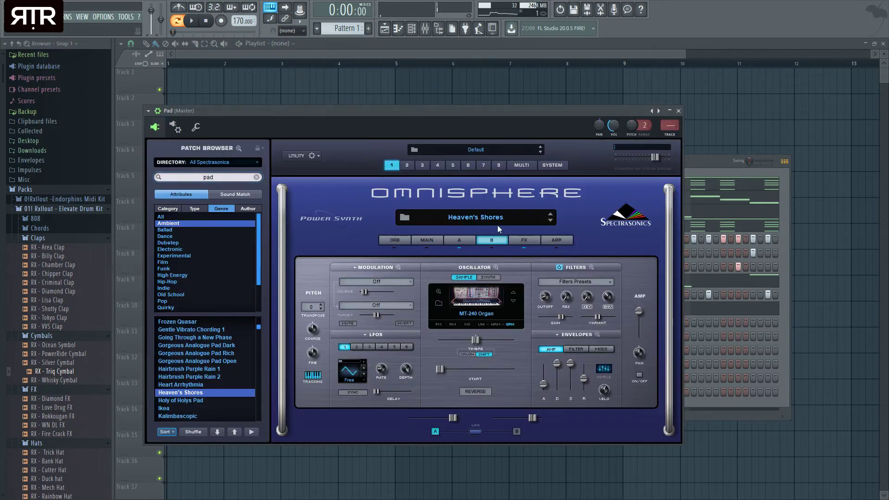
click(524, 240)
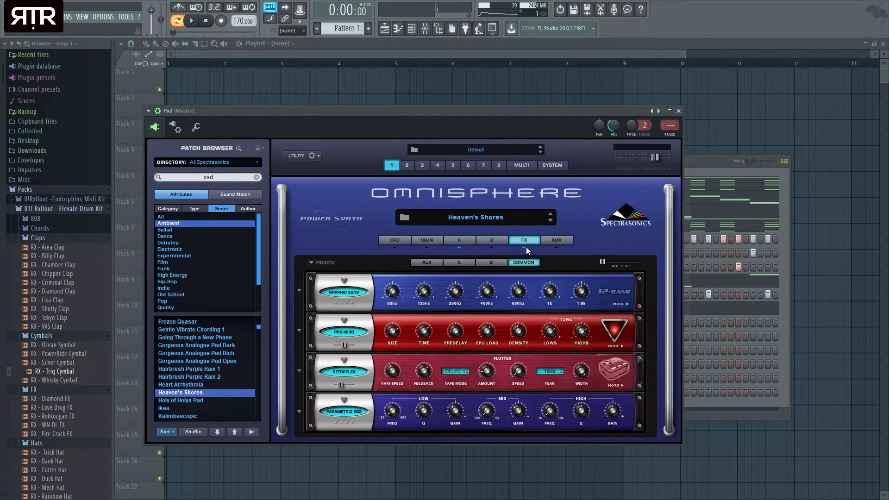
click(350, 301)
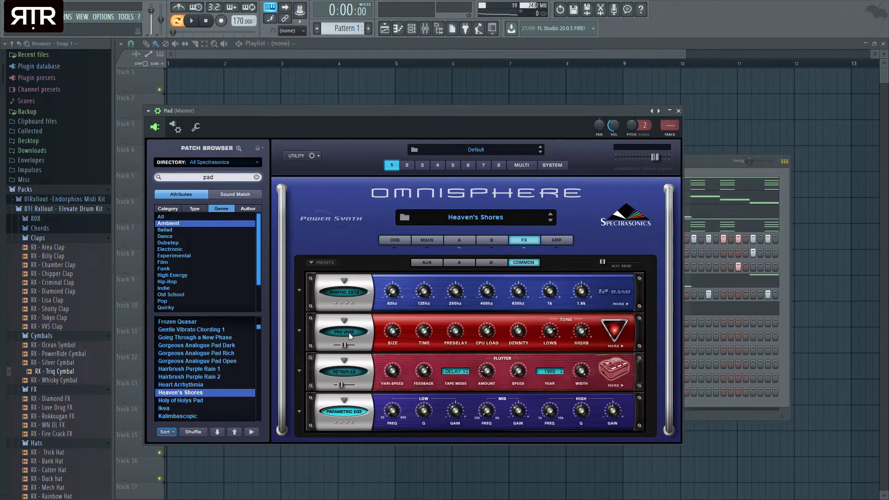
key(space)
click(678, 111)
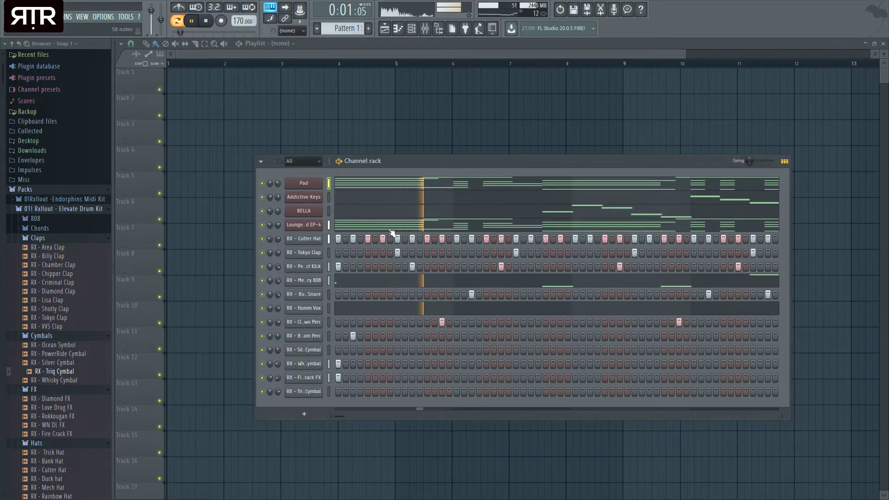
Open the mixer during playback and lower the volume fader of insert 2.
click(413, 29)
click(425, 28)
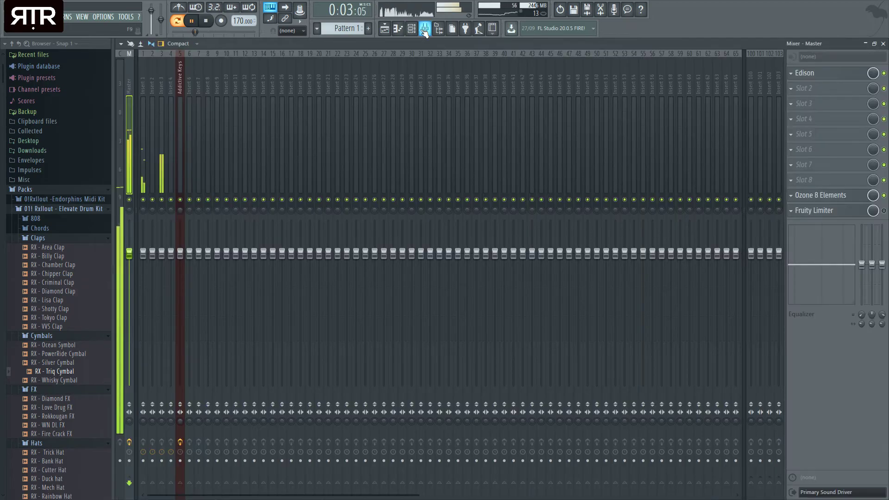
drag(134, 172, 132, 182)
click(118, 180)
click(126, 173)
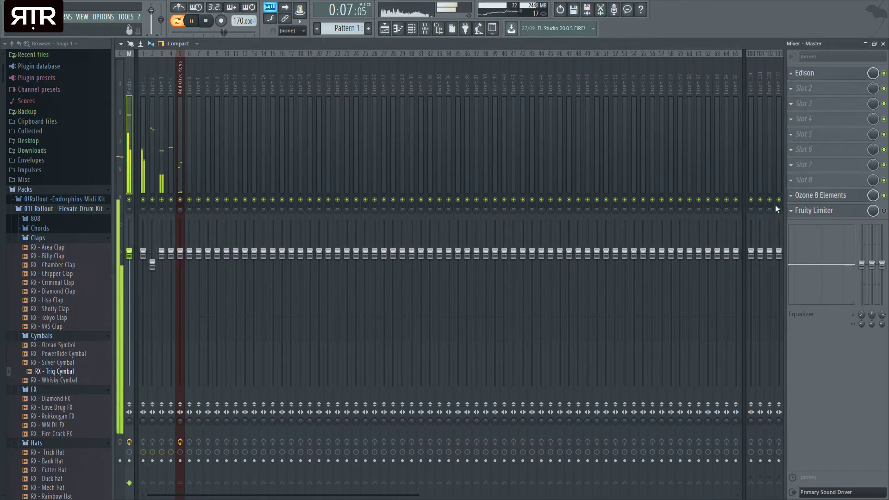
Set the Imager width to 20.7 in Ozone 8 Elements on the master track, audition the result, and close Ozone.
click(809, 198)
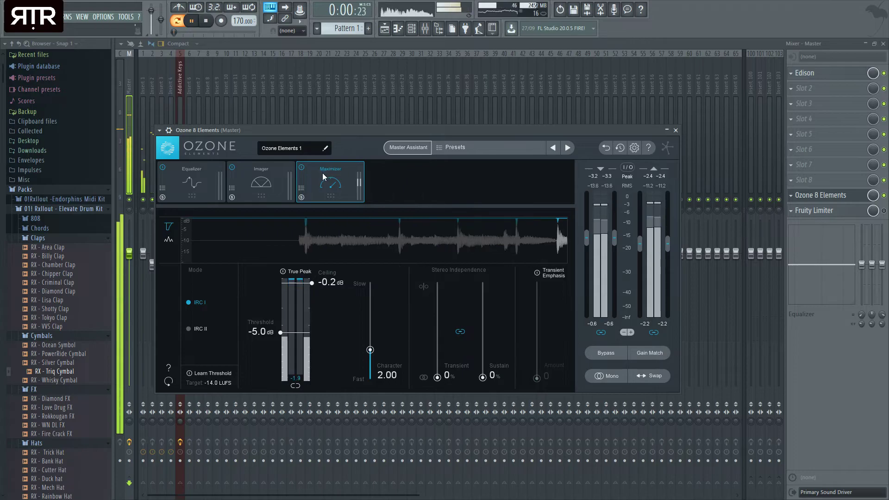
click(267, 188)
key(space)
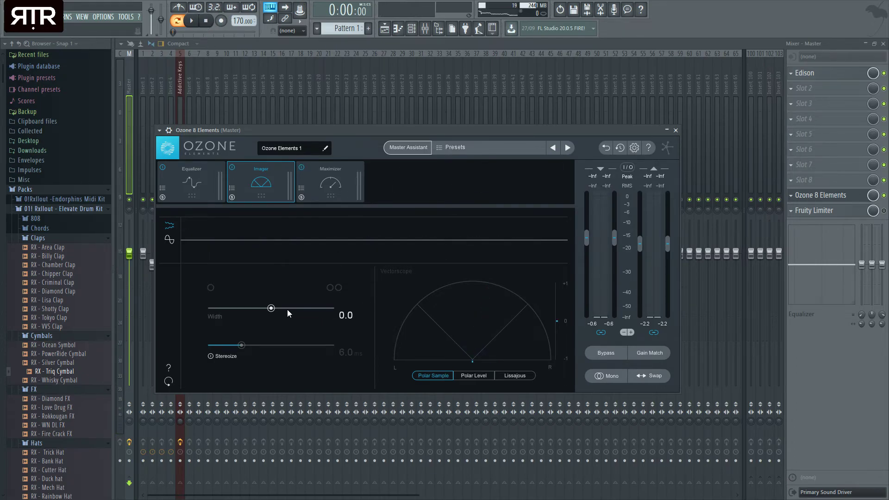
drag(272, 309, 287, 309)
click(193, 22)
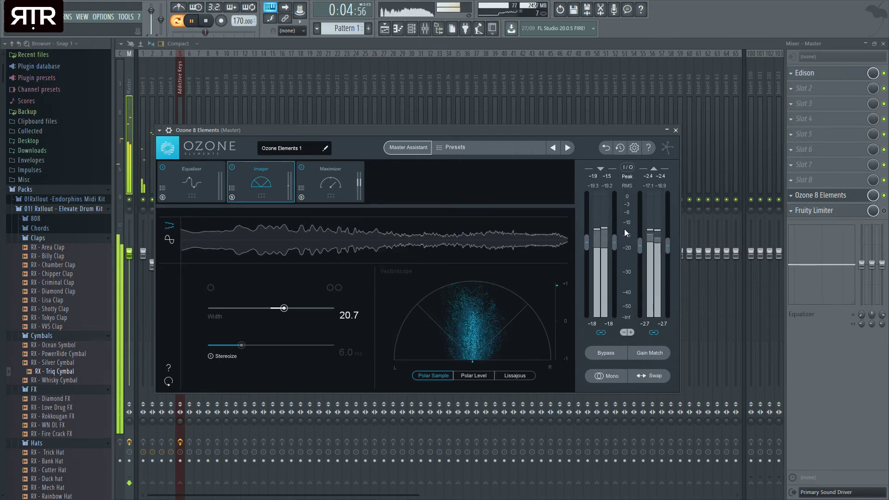
click(675, 130)
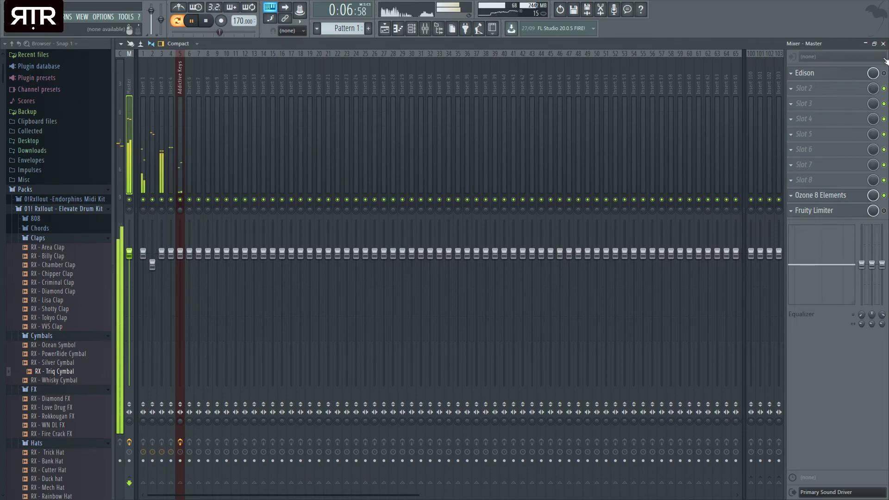
Close the mixer and review the channel rack during playback, then clear the workspace including the browser and stop playback.
key(F5)
key(F5)
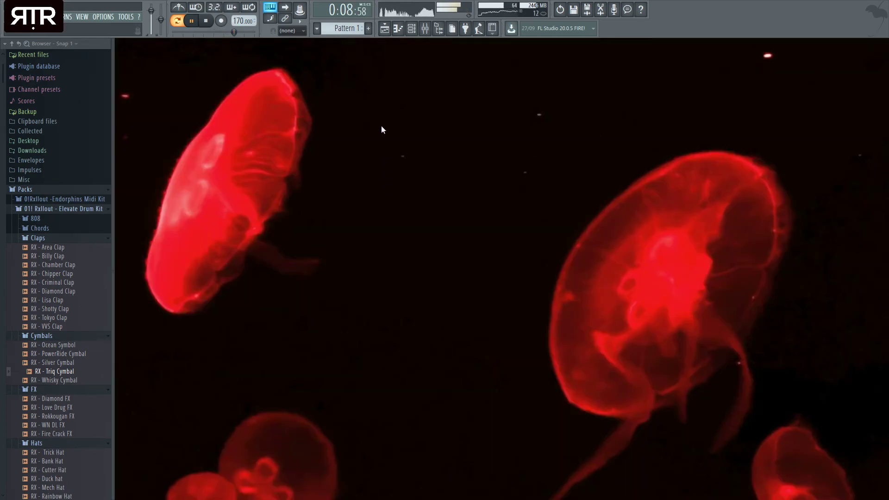
key(F6)
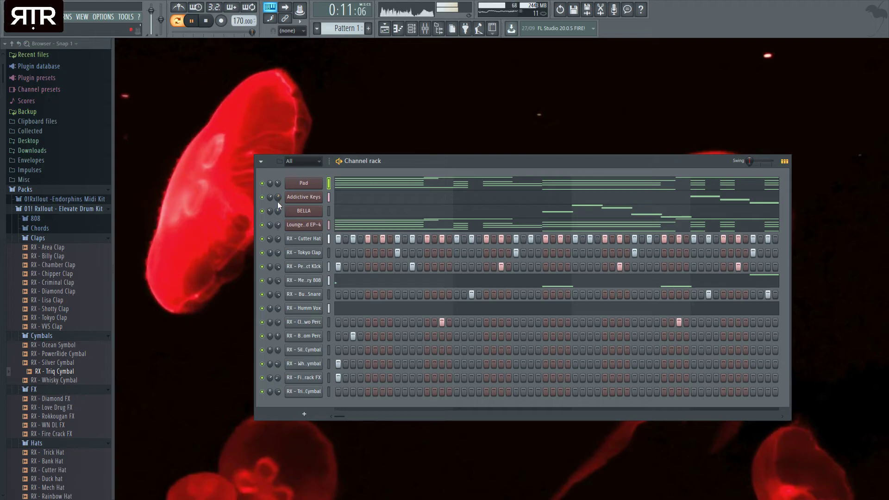
key(l)
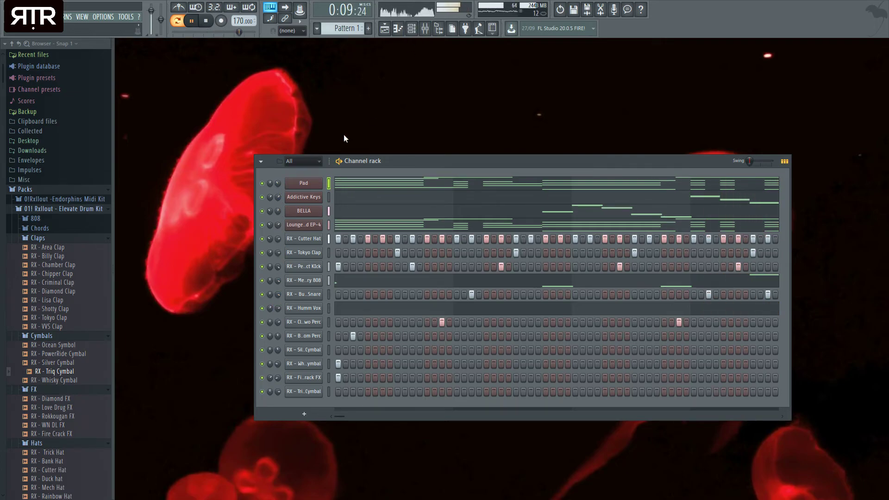
click(415, 36)
click(416, 36)
click(418, 38)
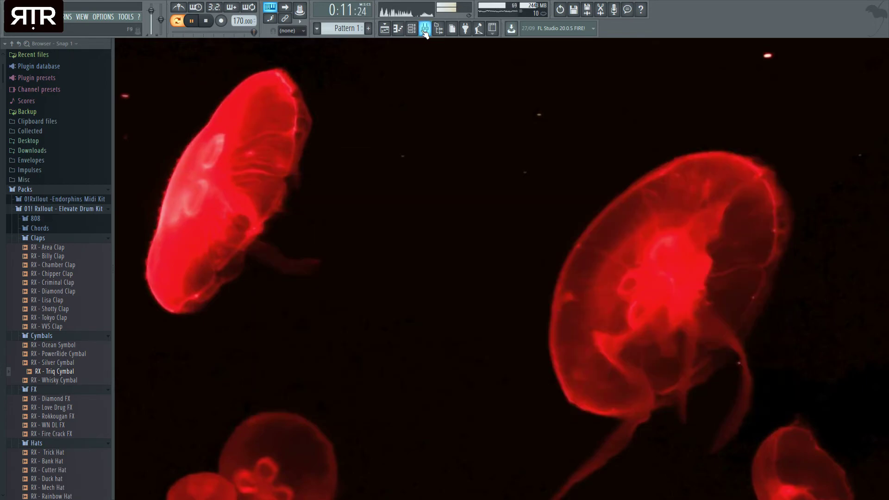
key(alt+F8)
key(space)
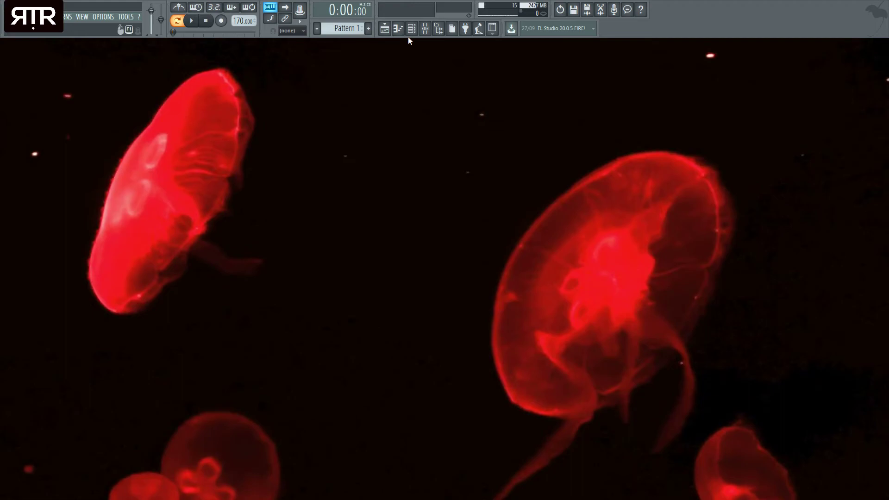
Play the finished Pattern 1 from the start with an empty workspace, then stop playback.
click(384, 28)
click(385, 29)
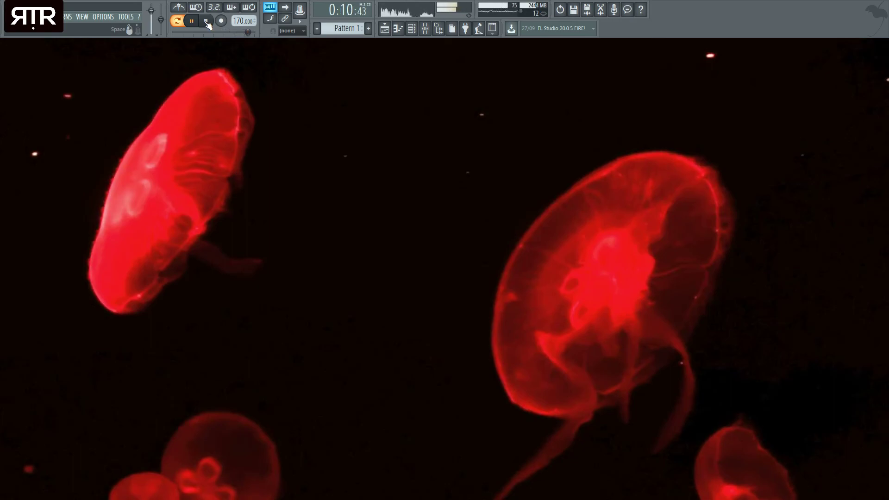
click(206, 21)
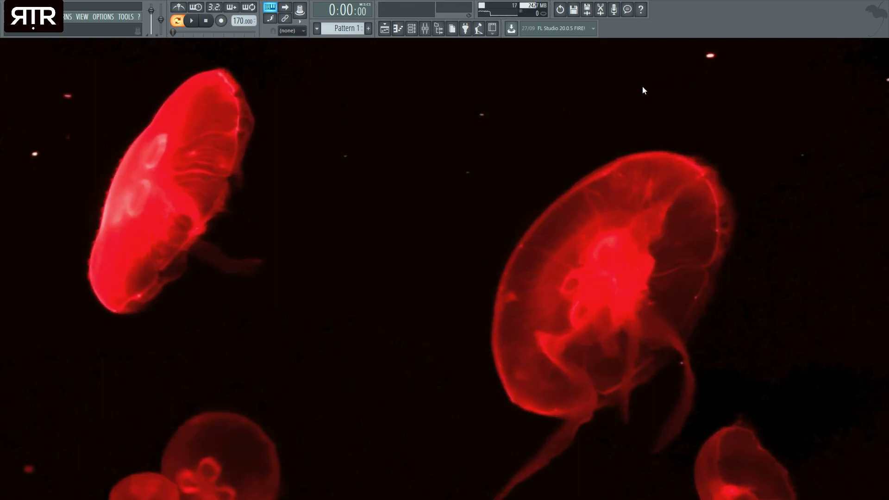
Bring the browser back into view while keeping the channel rack and mixer closed.
click(413, 28)
click(413, 28)
click(425, 28)
click(425, 29)
click(438, 28)
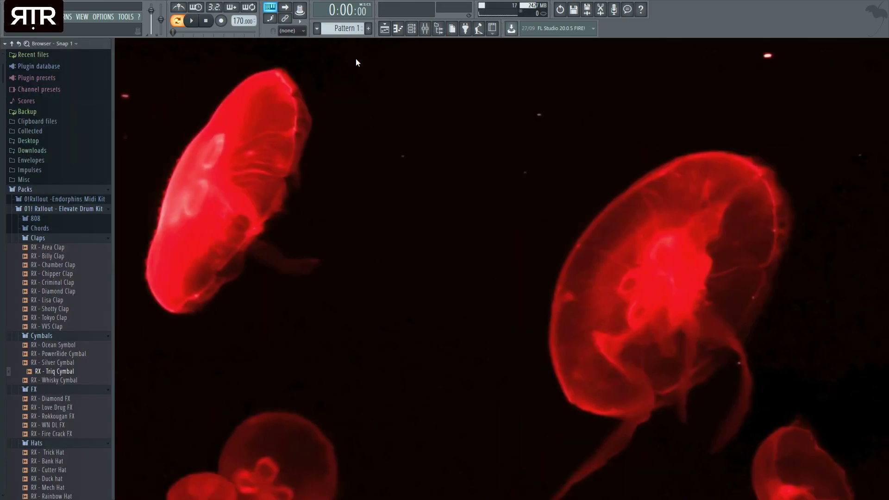
Look over the Elevate Drum Kit and Endorphins Midi Kit folders in Packs and collapse both.
click(65, 208)
click(67, 209)
click(55, 300)
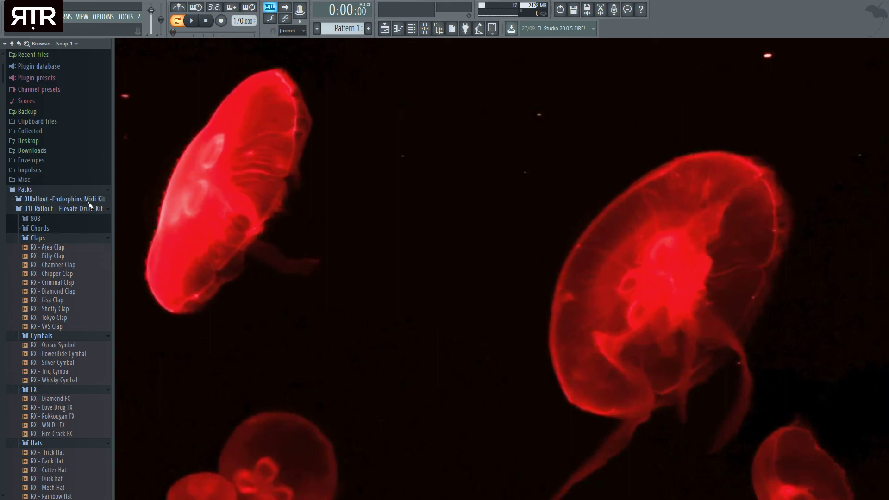
click(90, 199)
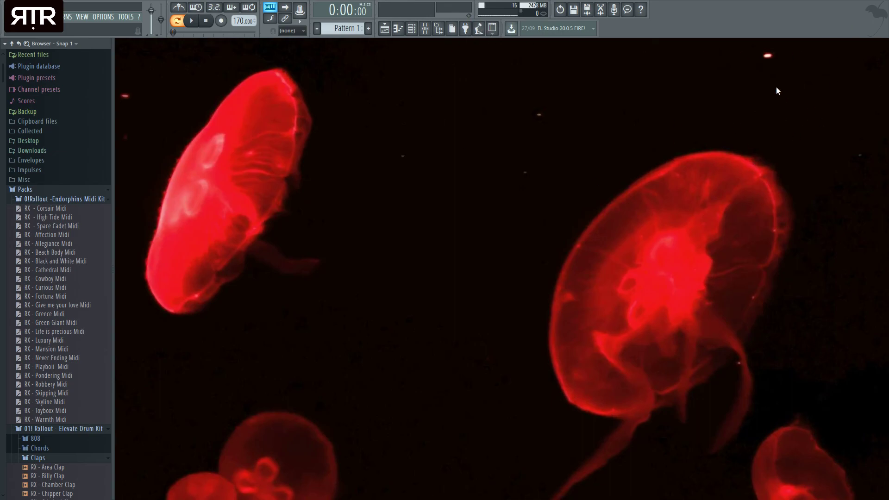
click(62, 199)
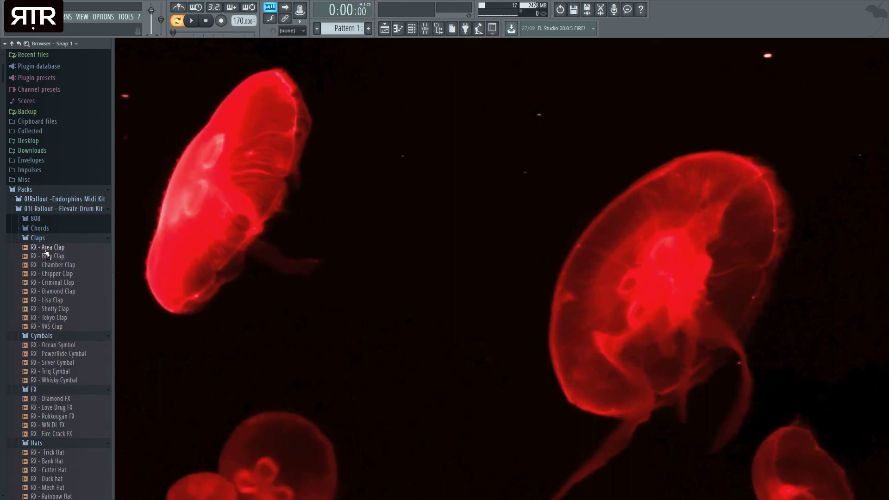
click(63, 208)
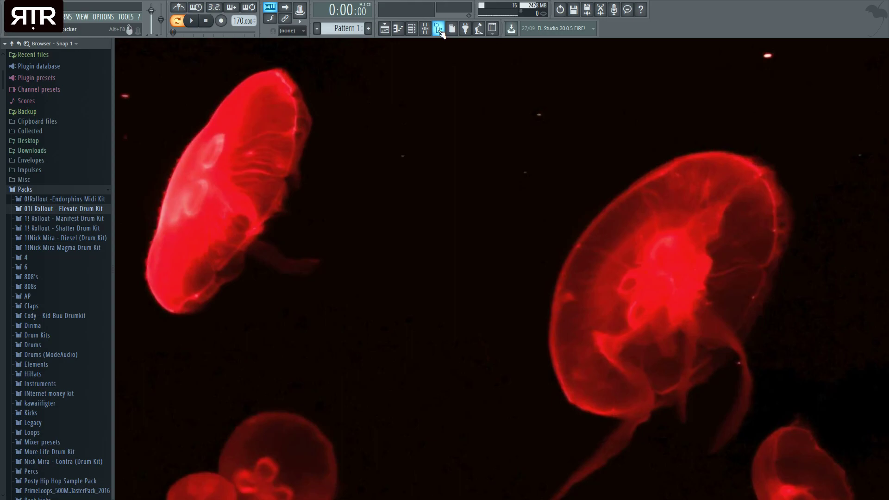
click(425, 29)
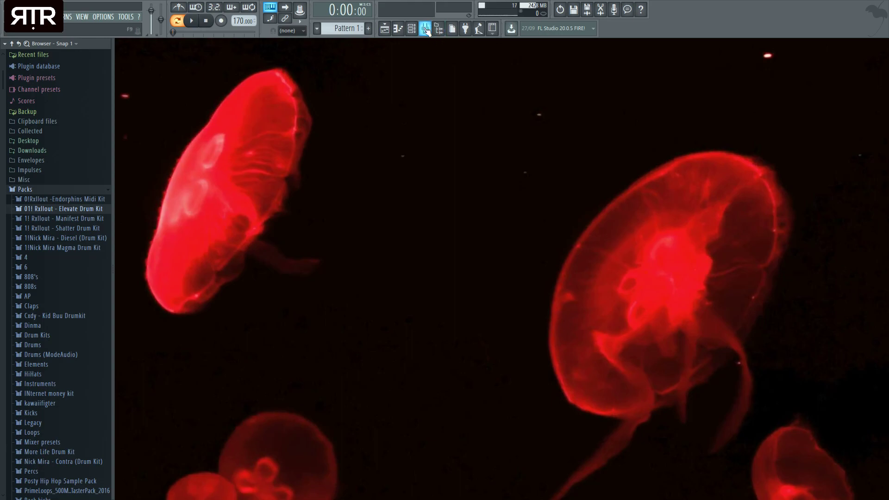